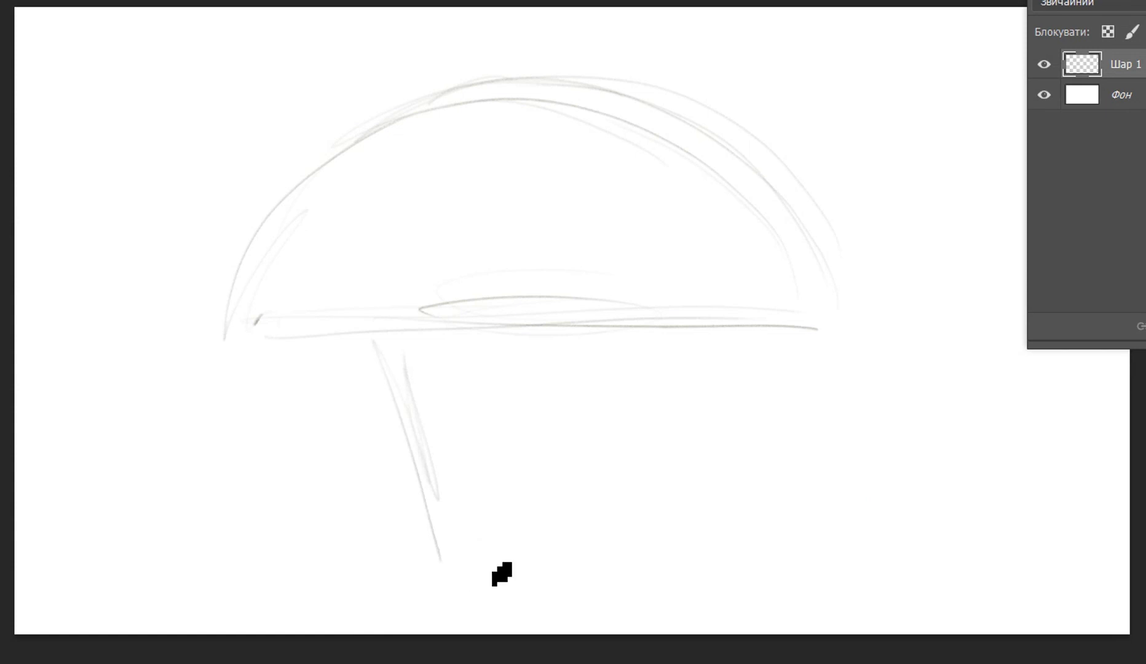
# Step: Sketch the tapered cup's sides, rim and base beneath the dome guide
pyautogui.moveTo(432, 320); pyautogui.dragTo(430, 348)
pyautogui.moveTo(638, 319); pyautogui.dragTo(643, 348)
pyautogui.moveTo(434, 349); pyautogui.dragTo(476, 541)
pyautogui.moveTo(426, 323)
pyautogui.mouseDown()
pyautogui.moveTo(491, 548)
pyautogui.moveTo(448, 375)
pyautogui.moveTo(517, 561)
pyautogui.moveTo(647, 492)
pyautogui.moveTo(615, 535)
pyautogui.mouseUp()
pyautogui.moveTo(643, 337)
pyautogui.mouseDown()
pyautogui.moveTo(640, 485)
pyautogui.moveTo(617, 518)
pyautogui.mouseUp()
pyautogui.moveTo(644, 338)
pyautogui.mouseDown()
pyautogui.moveTo(637, 569)
pyautogui.moveTo(555, 528)
pyautogui.moveTo(536, 588)
pyautogui.moveTo(522, 580)
pyautogui.moveTo(604, 579)
pyautogui.moveTo(643, 547)
pyautogui.moveTo(496, 553)
pyautogui.moveTo(559, 560)
pyautogui.moveTo(493, 529)
pyautogui.moveTo(622, 541)
pyautogui.mouseUp()
pyautogui.moveTo(495, 542); pyautogui.dragTo(606, 549)
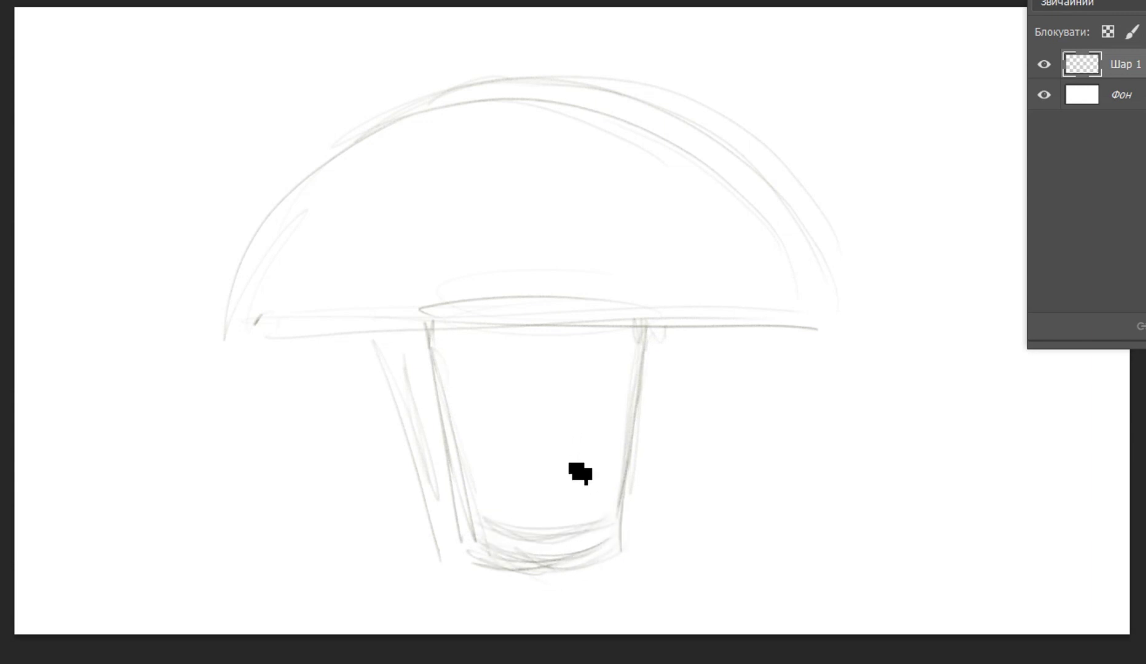
pyautogui.moveTo(443, 339)
pyautogui.mouseDown()
pyautogui.moveTo(655, 342)
pyautogui.moveTo(477, 327)
pyautogui.moveTo(533, 360)
pyautogui.mouseUp()
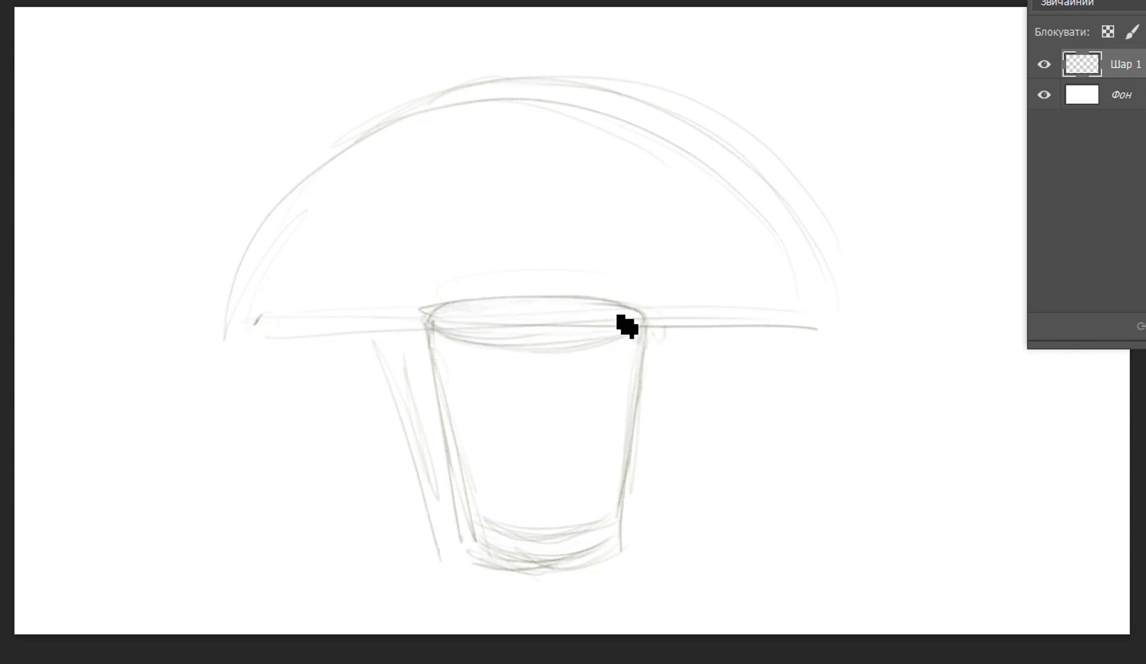
pyautogui.moveTo(496, 561); pyautogui.dragTo(617, 577)
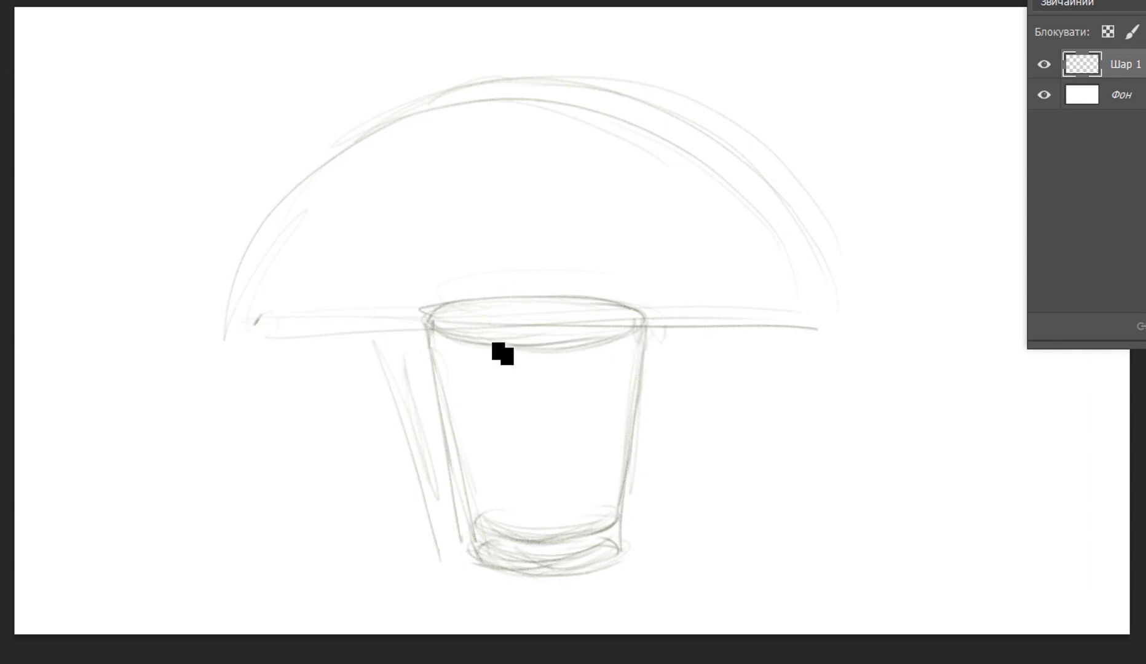
# Step: Start the round body and head ovals rising above the cup rim
pyautogui.moveTo(499, 272)
pyautogui.mouseDown()
pyautogui.moveTo(509, 369)
pyautogui.moveTo(574, 368)
pyautogui.moveTo(621, 329)
pyautogui.moveTo(621, 314)
pyautogui.mouseUp()
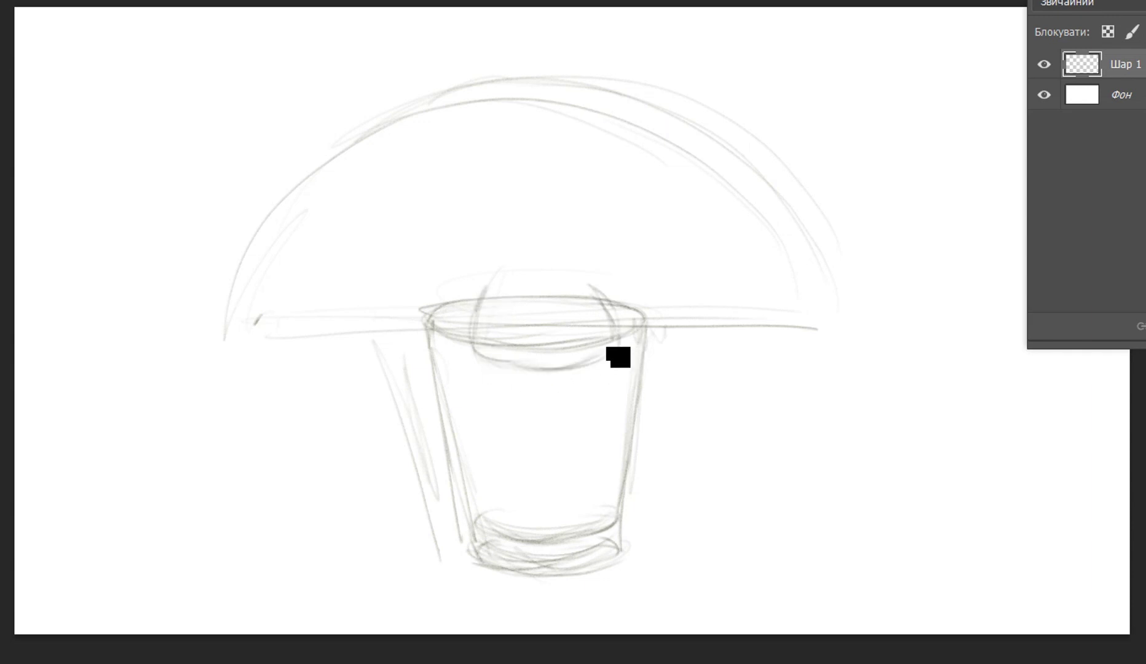
pyautogui.moveTo(495, 284); pyautogui.dragTo(541, 282)
pyautogui.moveTo(485, 243)
pyautogui.mouseDown()
pyautogui.moveTo(435, 260)
pyautogui.moveTo(488, 281)
pyautogui.moveTo(425, 226)
pyautogui.moveTo(441, 190)
pyautogui.moveTo(486, 200)
pyautogui.moveTo(467, 221)
pyautogui.moveTo(492, 186)
pyautogui.moveTo(577, 188)
pyautogui.moveTo(568, 280)
pyautogui.moveTo(610, 269)
pyautogui.moveTo(634, 235)
pyautogui.moveTo(628, 206)
pyautogui.moveTo(580, 287)
pyautogui.mouseUp()
# Step: Close the head oval and draw two hooked arms curving up to the dome
pyautogui.moveTo(588, 203)
pyautogui.mouseDown()
pyautogui.moveTo(638, 200)
pyautogui.moveTo(629, 195)
pyautogui.moveTo(621, 258)
pyautogui.moveTo(637, 218)
pyautogui.mouseUp()
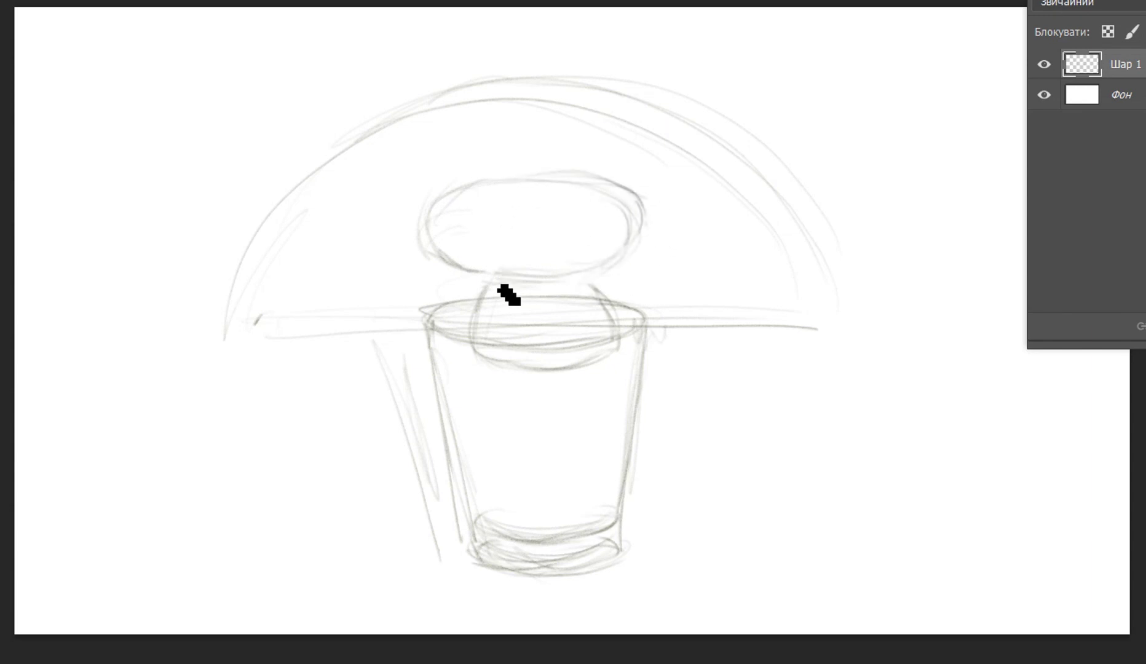
pyautogui.moveTo(652, 267); pyautogui.dragTo(713, 203)
pyautogui.moveTo(700, 155); pyautogui.dragTo(601, 271)
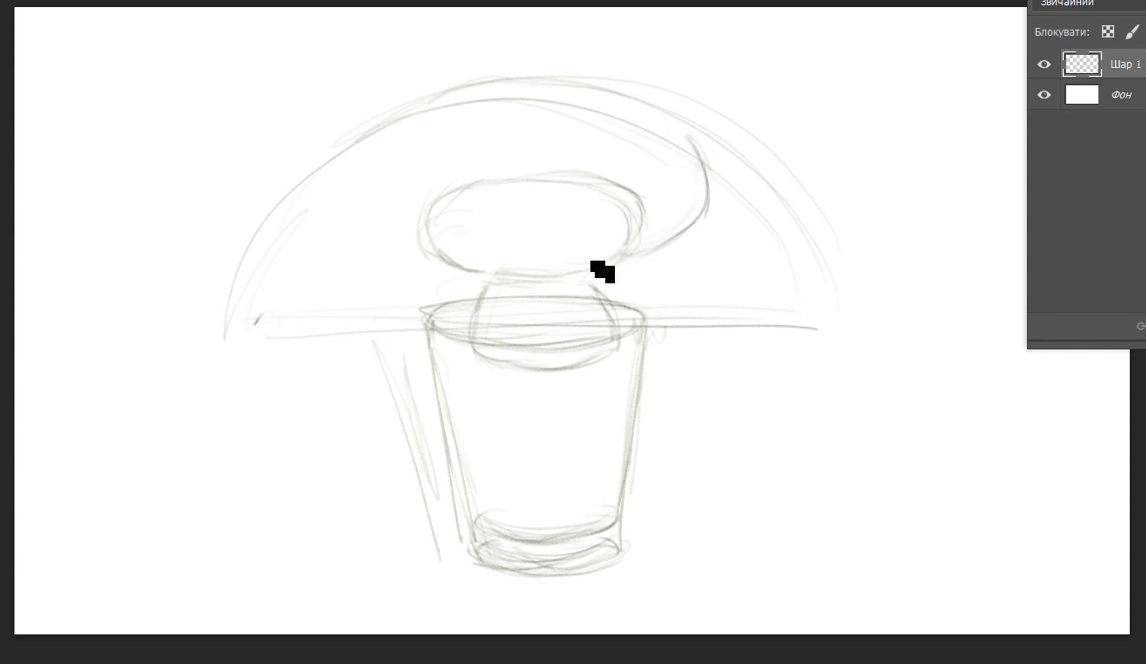
pyautogui.moveTo(429, 263); pyautogui.dragTo(391, 154)
pyautogui.moveTo(436, 259)
pyautogui.mouseDown()
pyautogui.moveTo(389, 167)
pyautogui.moveTo(411, 144)
pyautogui.moveTo(374, 180)
pyautogui.moveTo(390, 210)
pyautogui.moveTo(410, 184)
pyautogui.mouseUp()
pyautogui.moveTo(711, 151)
pyautogui.mouseDown()
pyautogui.moveTo(688, 155)
pyautogui.moveTo(708, 220)
pyautogui.mouseUp()
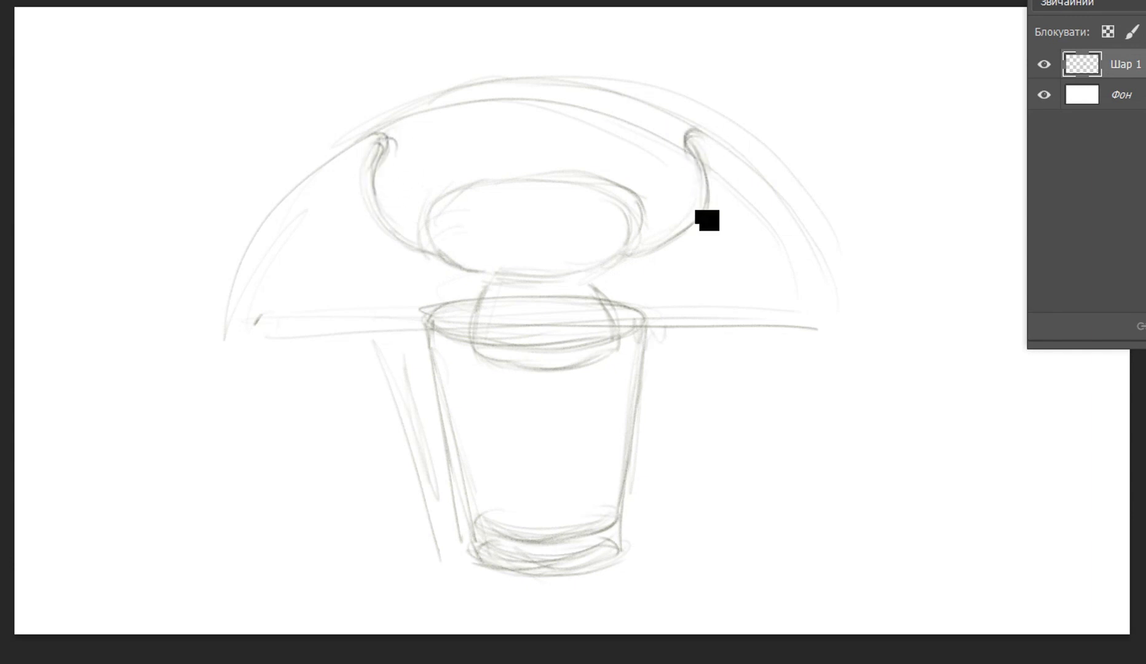
pyautogui.moveTo(249, 313)
pyautogui.mouseDown()
pyautogui.moveTo(222, 338)
pyautogui.moveTo(327, 334)
pyautogui.moveTo(298, 340)
pyautogui.moveTo(345, 321)
pyautogui.moveTo(328, 327)
pyautogui.moveTo(389, 339)
pyautogui.moveTo(475, 329)
pyautogui.moveTo(433, 308)
pyautogui.moveTo(476, 323)
pyautogui.mouseUp()
# Step: Scallop the dome's lower edge on both sides, redraw the cup rim, and sketch paws
pyautogui.moveTo(397, 307); pyautogui.dragTo(477, 321)
pyautogui.moveTo(619, 333)
pyautogui.mouseDown()
pyautogui.moveTo(650, 309)
pyautogui.moveTo(618, 331)
pyautogui.moveTo(685, 328)
pyautogui.moveTo(724, 342)
pyautogui.moveTo(727, 330)
pyautogui.moveTo(682, 310)
pyautogui.moveTo(732, 330)
pyautogui.moveTo(709, 322)
pyautogui.moveTo(718, 335)
pyautogui.moveTo(779, 323)
pyautogui.moveTo(793, 332)
pyautogui.moveTo(829, 311)
pyautogui.moveTo(790, 324)
pyautogui.moveTo(813, 327)
pyautogui.moveTo(841, 278)
pyautogui.moveTo(853, 299)
pyautogui.moveTo(834, 302)
pyautogui.moveTo(785, 193)
pyautogui.mouseUp()
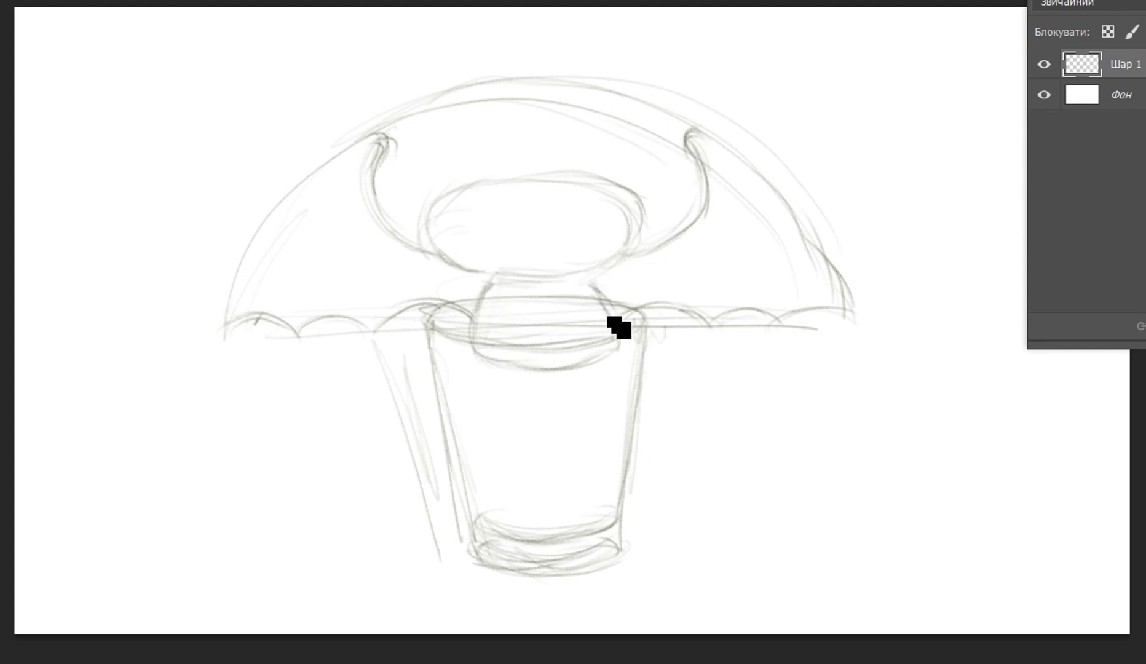
pyautogui.moveTo(499, 342)
pyautogui.mouseDown()
pyautogui.moveTo(567, 351)
pyautogui.moveTo(595, 336)
pyautogui.moveTo(544, 354)
pyautogui.moveTo(596, 329)
pyautogui.moveTo(570, 327)
pyautogui.mouseUp()
pyautogui.moveTo(499, 310)
pyautogui.mouseDown()
pyautogui.moveTo(523, 345)
pyautogui.moveTo(544, 340)
pyautogui.mouseUp()
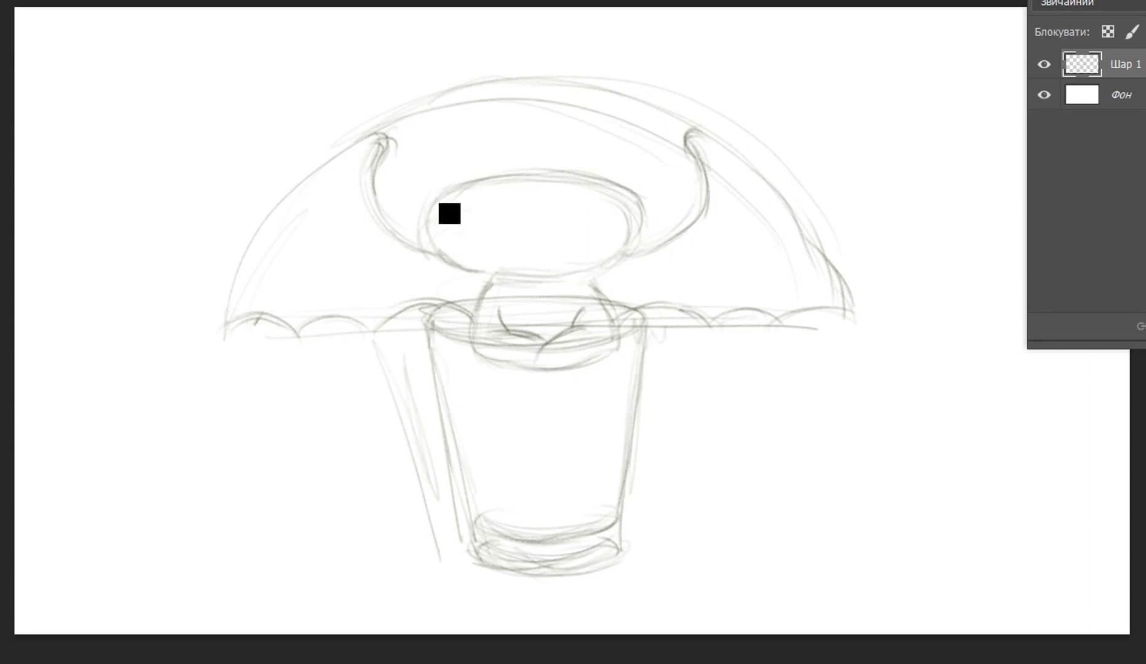
# Step: Draw the tall left ear above the head
pyautogui.moveTo(424, 127); pyautogui.dragTo(432, 201)
pyautogui.moveTo(455, 106); pyautogui.dragTo(440, 191)
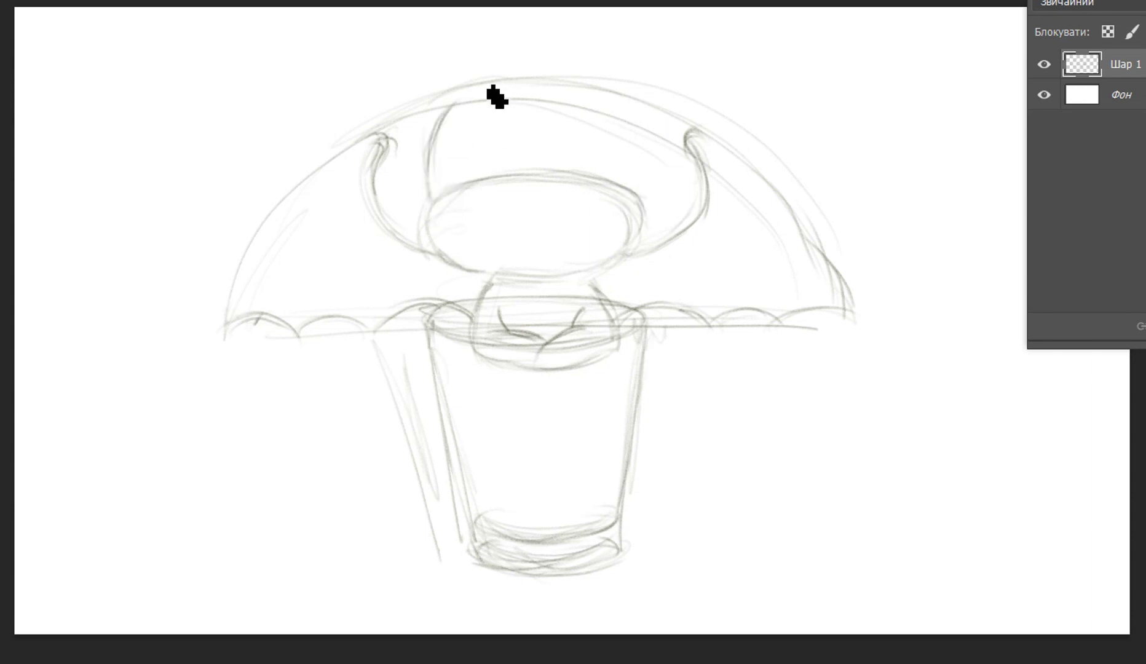
pyautogui.moveTo(481, 126)
pyautogui.mouseDown()
pyautogui.moveTo(480, 181)
pyautogui.moveTo(491, 103)
pyautogui.moveTo(454, 107)
pyautogui.moveTo(429, 154)
pyautogui.moveTo(433, 192)
pyautogui.moveTo(622, 195)
pyautogui.mouseUp()
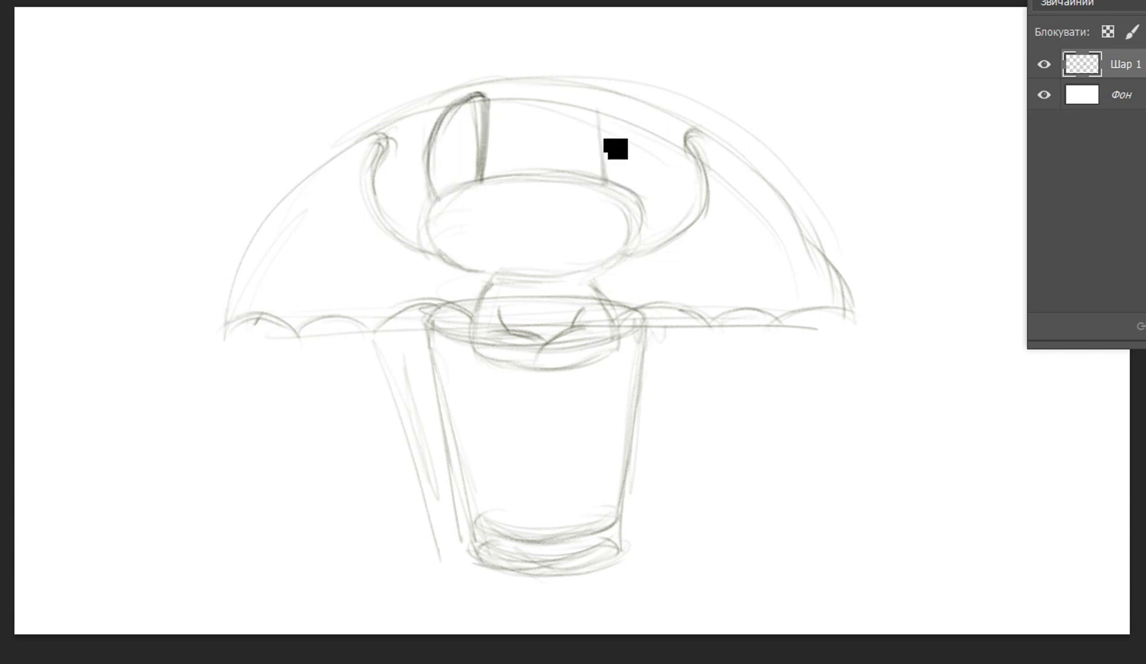
# Step: Draw the tall right ear with a curved tip, plus a small pointed horn between the ears
pyautogui.moveTo(619, 115); pyautogui.dragTo(615, 173)
pyautogui.moveTo(595, 104); pyautogui.dragTo(614, 184)
pyautogui.moveTo(594, 101); pyautogui.dragTo(614, 191)
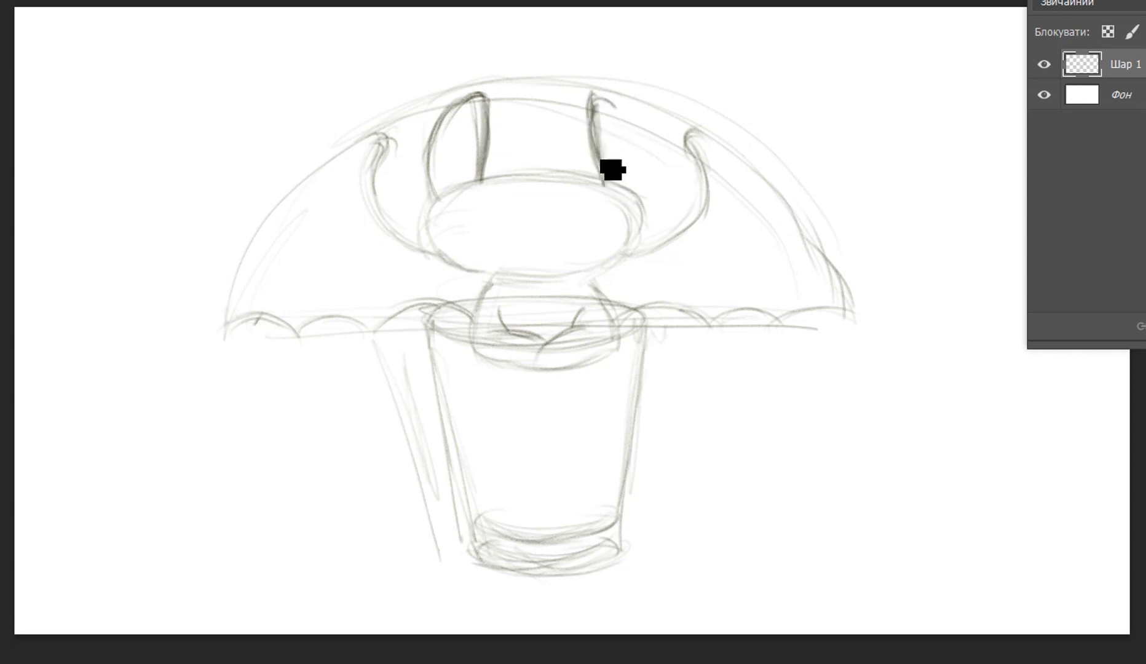
pyautogui.moveTo(606, 99); pyautogui.dragTo(632, 131)
pyautogui.moveTo(642, 189)
pyautogui.mouseDown()
pyautogui.moveTo(625, 117)
pyautogui.moveTo(595, 103)
pyautogui.moveTo(644, 133)
pyautogui.moveTo(642, 191)
pyautogui.mouseUp()
pyautogui.moveTo(644, 127); pyautogui.dragTo(650, 161)
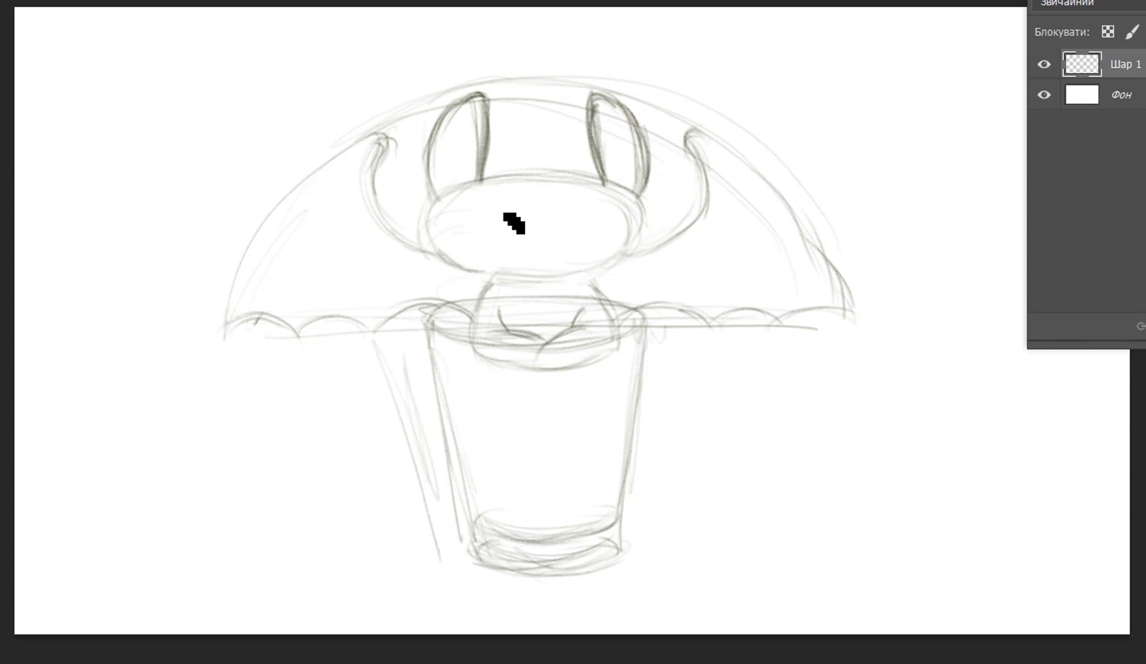
pyautogui.moveTo(522, 169)
pyautogui.mouseDown()
pyautogui.moveTo(507, 149)
pyautogui.moveTo(463, 197)
pyautogui.moveTo(498, 181)
pyautogui.moveTo(585, 178)
pyautogui.mouseUp()
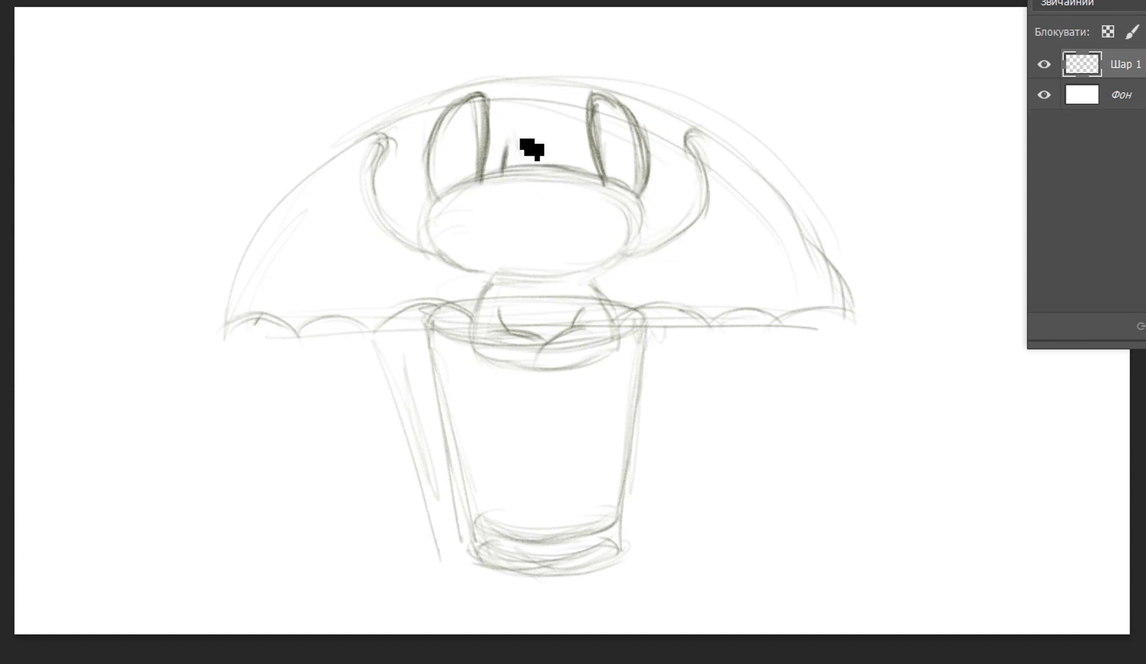
pyautogui.moveTo(515, 133)
pyautogui.mouseDown()
pyautogui.moveTo(511, 166)
pyautogui.moveTo(579, 166)
pyautogui.mouseUp()
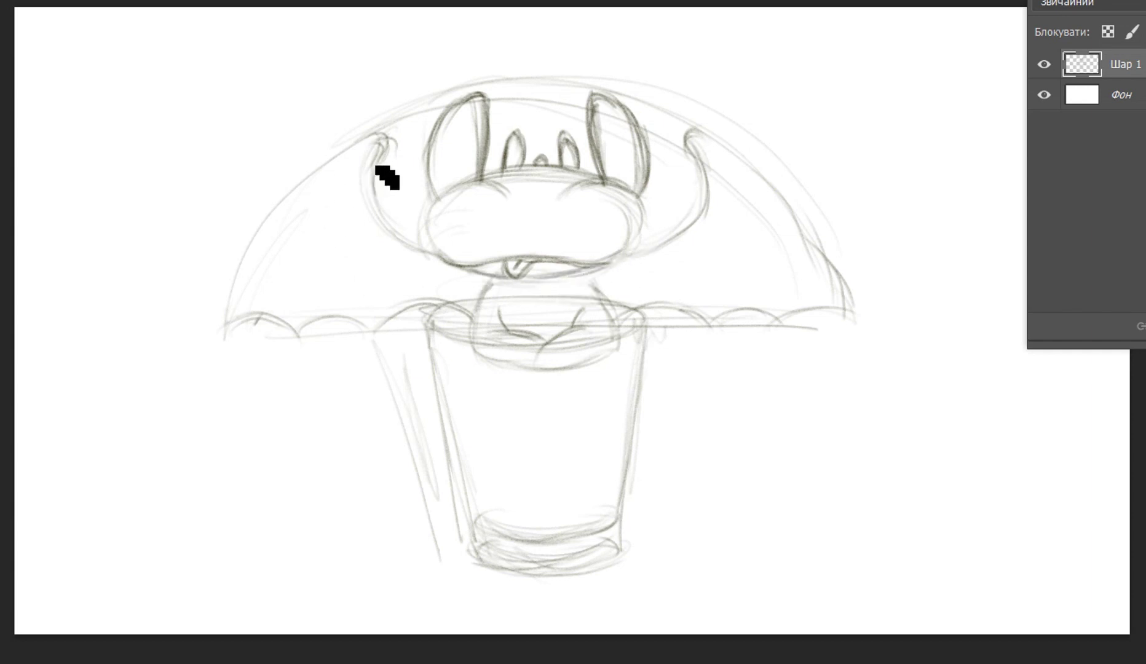
# Step: Trace both bat wings' edges along the dome outward from the arms
pyautogui.moveTo(371, 182)
pyautogui.mouseDown()
pyautogui.moveTo(279, 251)
pyautogui.moveTo(243, 330)
pyautogui.mouseUp()
pyautogui.moveTo(340, 191)
pyautogui.mouseDown()
pyautogui.moveTo(241, 308)
pyautogui.moveTo(300, 211)
pyautogui.moveTo(378, 167)
pyautogui.mouseUp()
pyautogui.moveTo(378, 166); pyautogui.dragTo(287, 256)
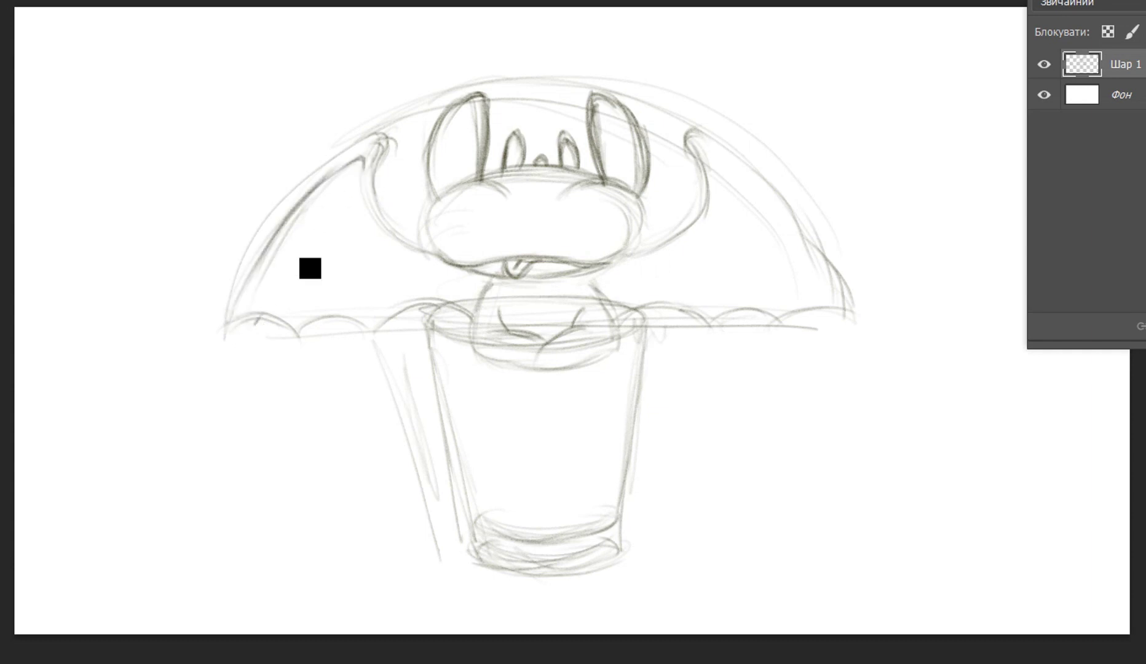
pyautogui.moveTo(730, 182)
pyautogui.mouseDown()
pyautogui.moveTo(816, 242)
pyautogui.moveTo(721, 177)
pyautogui.moveTo(757, 194)
pyautogui.moveTo(821, 269)
pyautogui.mouseUp()
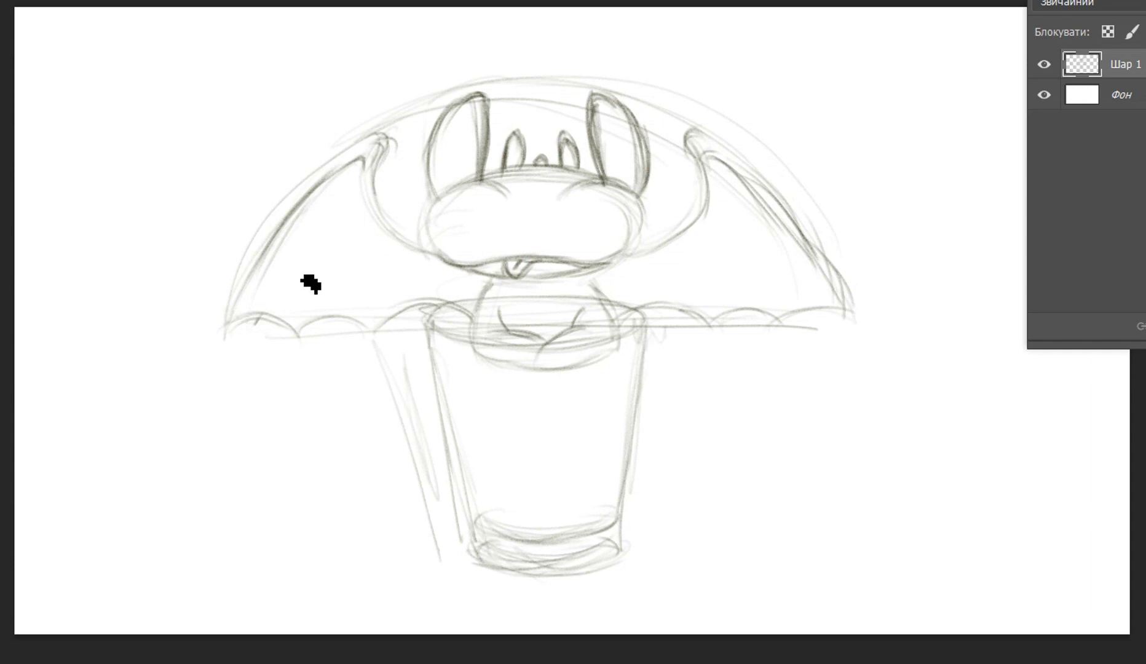
# Step: Add ribs inside both wings and small scalloped frills beside each cheek
pyautogui.moveTo(302, 332); pyautogui.dragTo(337, 236)
pyautogui.moveTo(383, 343); pyautogui.dragTo(377, 198)
pyautogui.moveTo(733, 196)
pyautogui.mouseDown()
pyautogui.moveTo(721, 330)
pyautogui.moveTo(774, 239)
pyautogui.moveTo(776, 309)
pyautogui.mouseUp()
pyautogui.moveTo(724, 185)
pyautogui.mouseDown()
pyautogui.moveTo(730, 222)
pyautogui.moveTo(707, 330)
pyautogui.mouseUp()
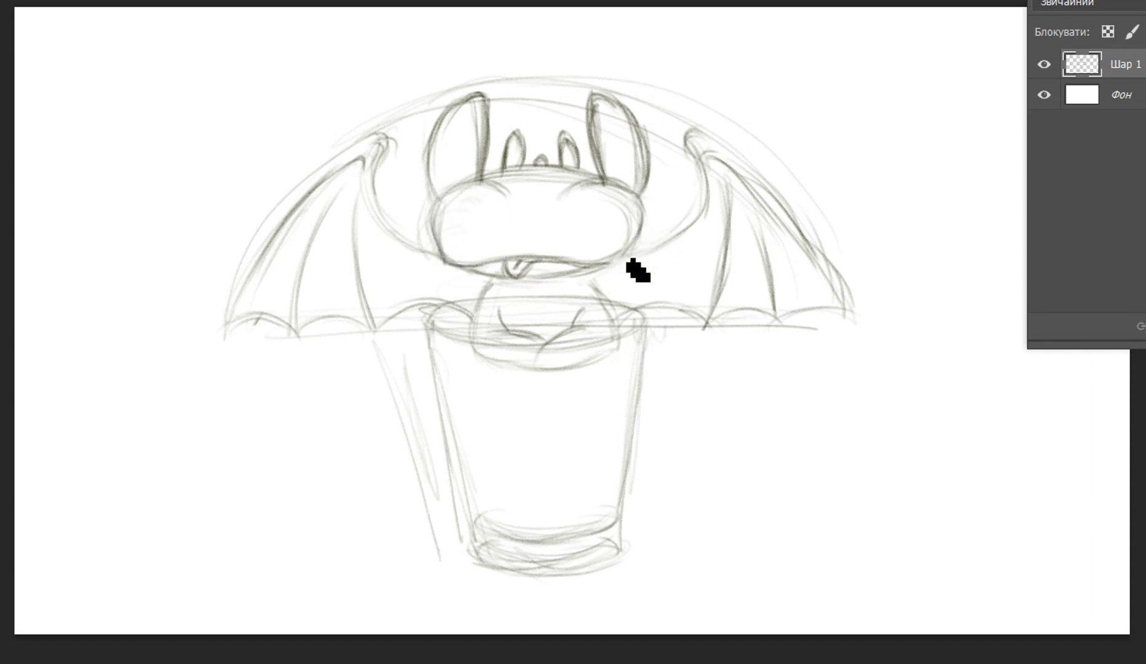
pyautogui.moveTo(642, 237)
pyautogui.mouseDown()
pyautogui.moveTo(661, 252)
pyautogui.moveTo(647, 248)
pyautogui.mouseUp()
pyautogui.moveTo(437, 254)
pyautogui.mouseDown()
pyautogui.moveTo(445, 264)
pyautogui.moveTo(448, 237)
pyautogui.moveTo(442, 253)
pyautogui.mouseUp()
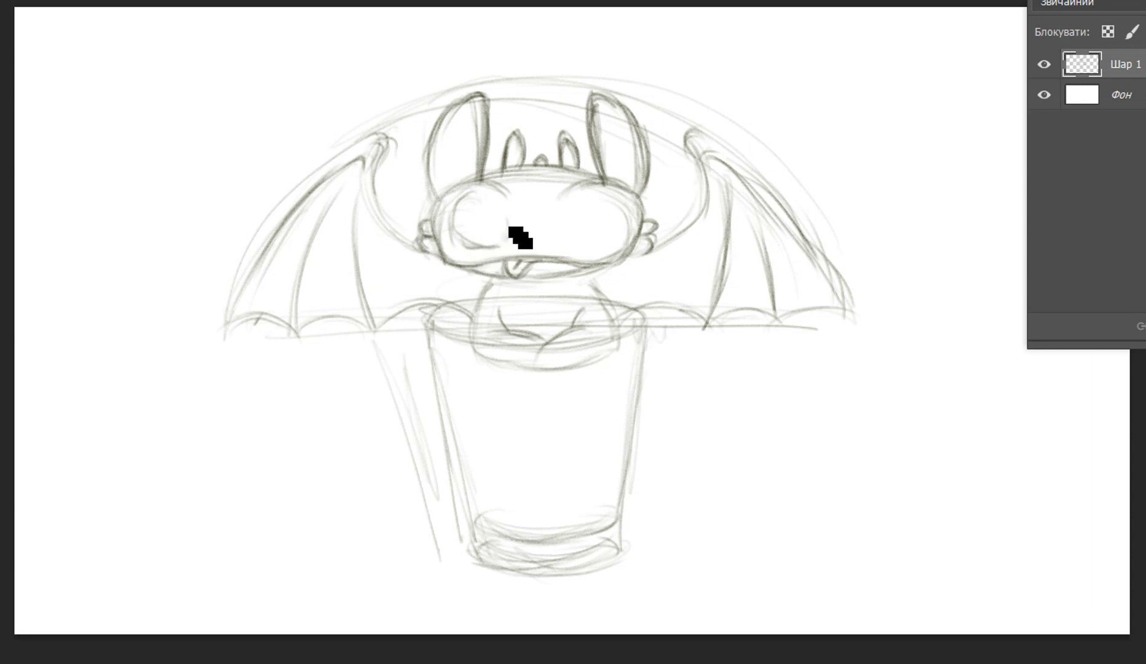
# Step: Outline and shade both eyes and darken the nostril mark
pyautogui.moveTo(462, 201)
pyautogui.mouseDown()
pyautogui.moveTo(499, 208)
pyautogui.moveTo(451, 230)
pyautogui.mouseUp()
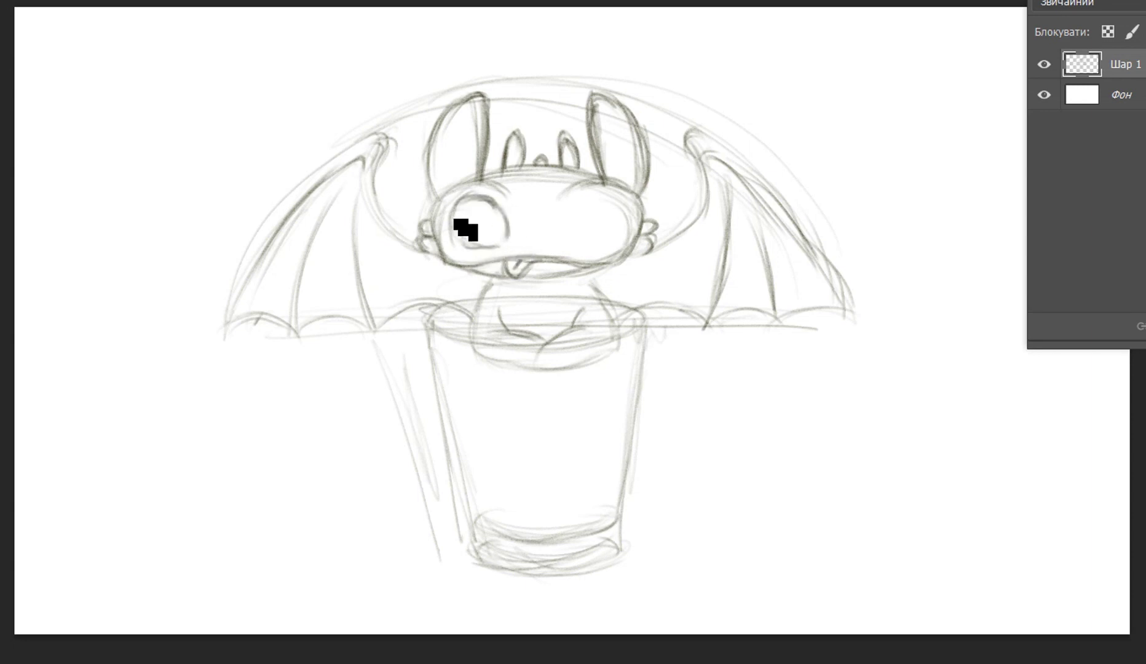
pyautogui.moveTo(570, 225)
pyautogui.mouseDown()
pyautogui.moveTo(576, 244)
pyautogui.moveTo(563, 241)
pyautogui.moveTo(626, 220)
pyautogui.moveTo(640, 244)
pyautogui.mouseUp()
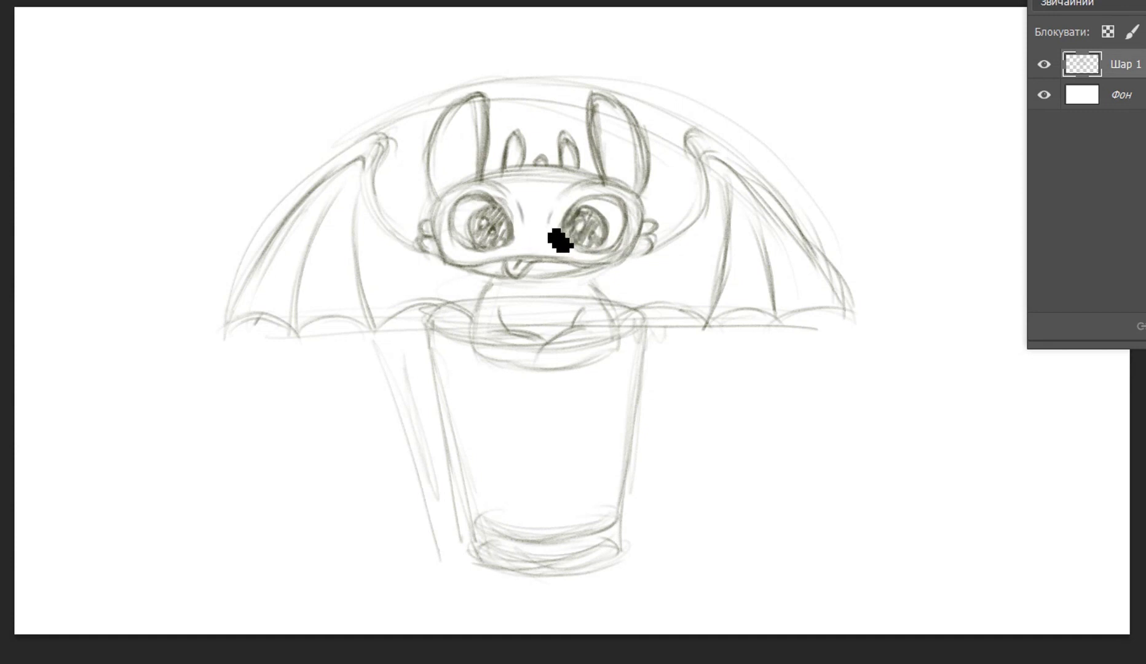
pyautogui.moveTo(545, 248); pyautogui.dragTo(552, 246)
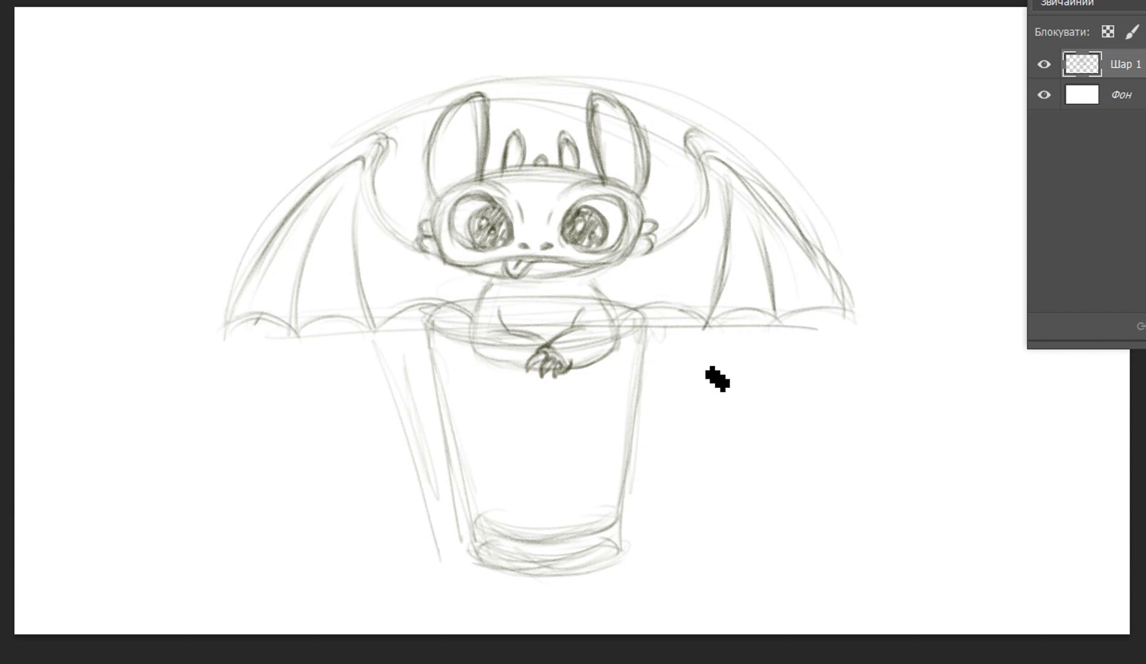
# Step: Add a new layer Шар 2 and fade Шар 1 to 50% opacity
pyautogui.hotkey('ctrl', 'alt', 'shift', 'n')
pyautogui.click(1126, 95)
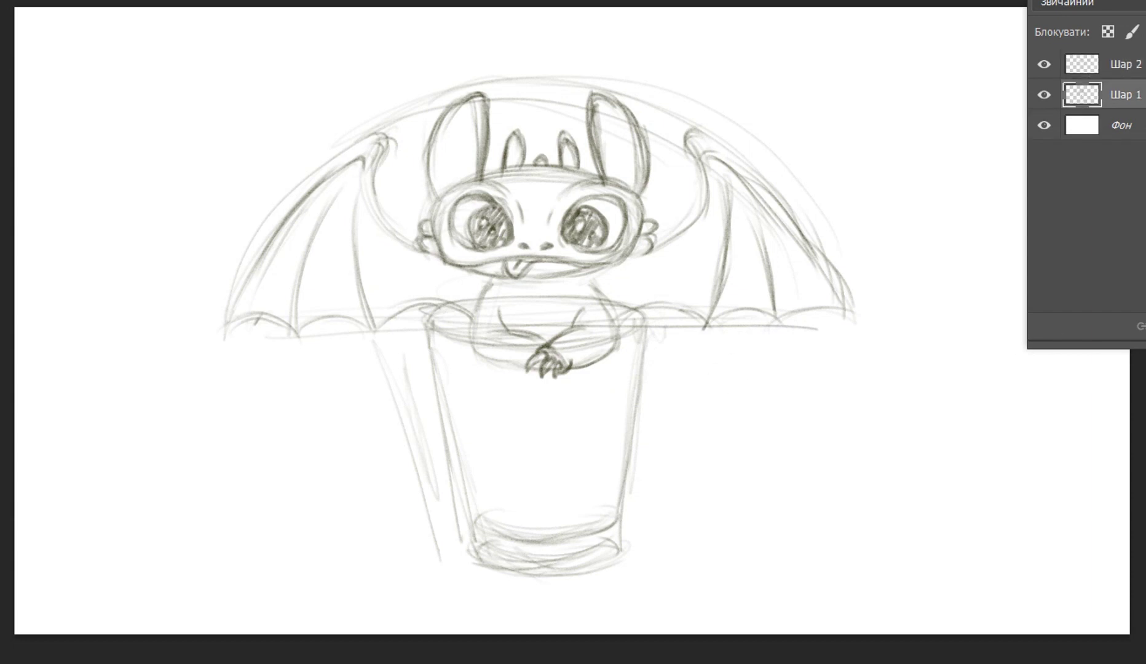
pyautogui.click(1126, 64)
pyautogui.click(1126, 94)
pyautogui.press('5')
pyautogui.click(1126, 64)
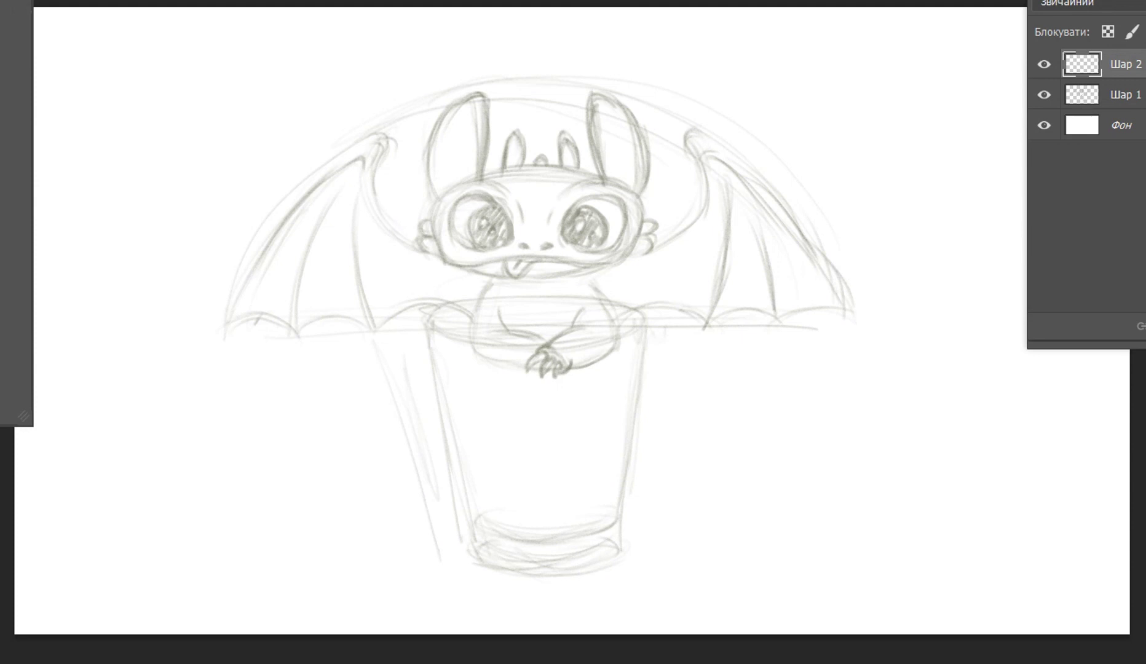
# Step: Test a dark brush stroke on Шар 2, undo it, and reopen the brush settings
pyautogui.press('Escape')
pyautogui.moveTo(197, 113); pyautogui.dragTo(155, 268)
pyautogui.hotkey('ctrl', 'z')
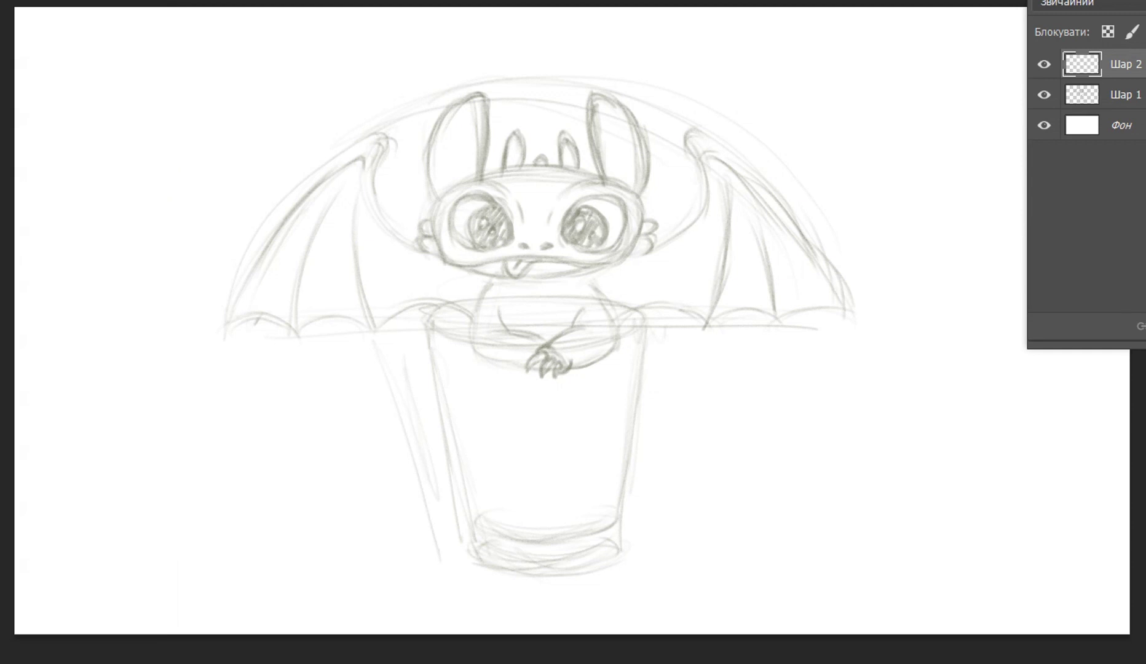
pyautogui.press('F5')
pyautogui.hotkey('ctrl', '+')
pyautogui.hotkey('ctrl', '+')
pyautogui.hotkey('ctrl', '-')
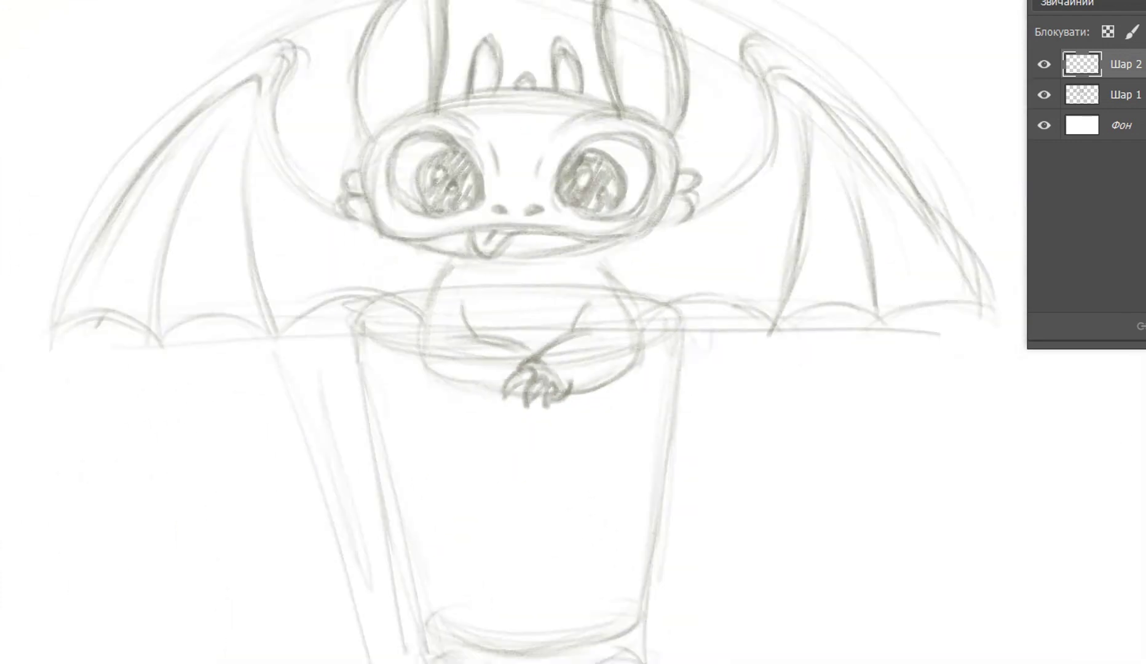
# Step: Replace the dark forehead stroke with a thin curve on Шар 2, then add layer Шар 3
pyautogui.scroll(1, 571, 331)
pyautogui.scroll(2, 466, 302)
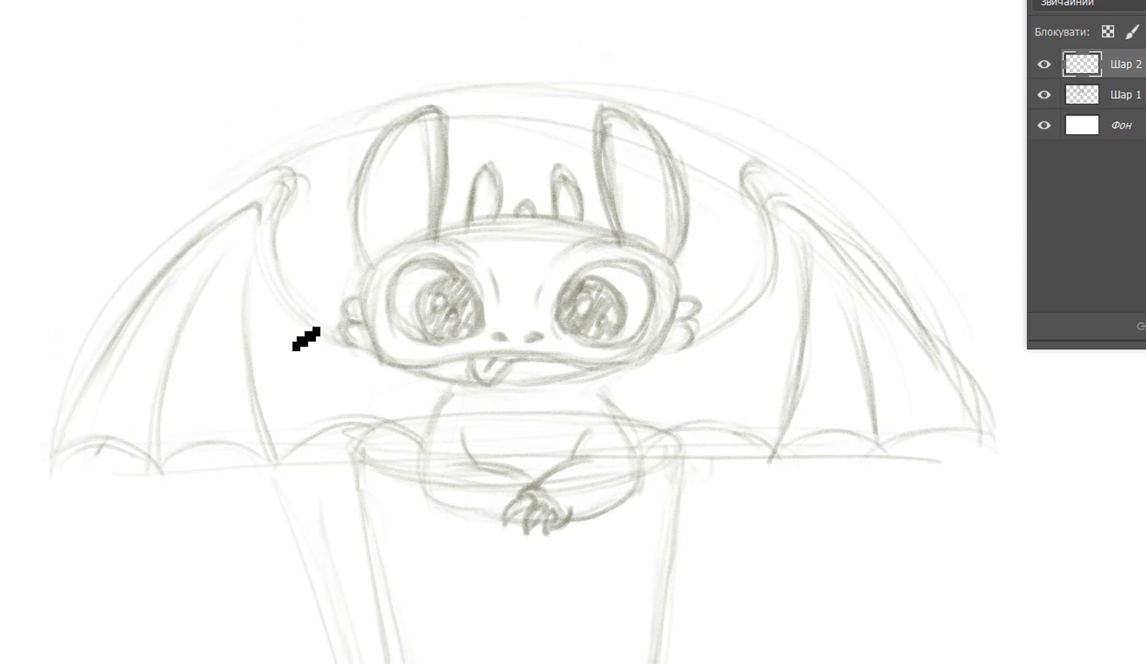
pyautogui.moveTo(437, 237)
pyautogui.mouseDown()
pyautogui.moveTo(559, 228)
pyautogui.moveTo(627, 240)
pyautogui.mouseUp()
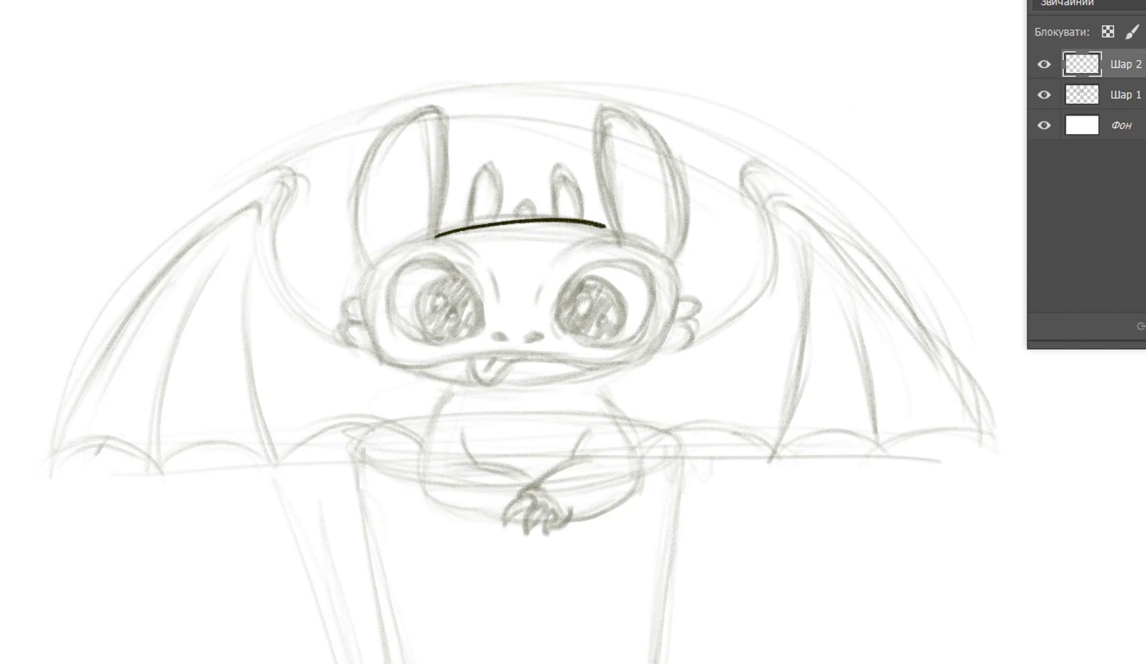
pyautogui.hotkey('ctrl', 'z')
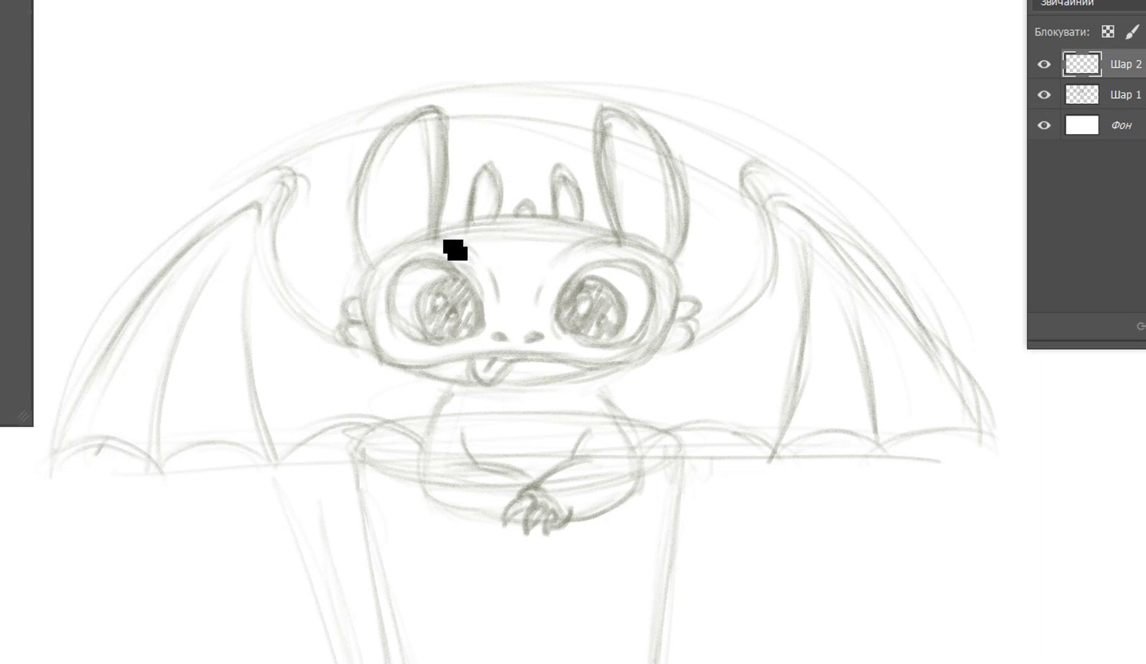
pyautogui.moveTo(428, 237)
pyautogui.mouseDown()
pyautogui.moveTo(496, 239)
pyautogui.moveTo(597, 234)
pyautogui.mouseUp()
pyautogui.press('Return')
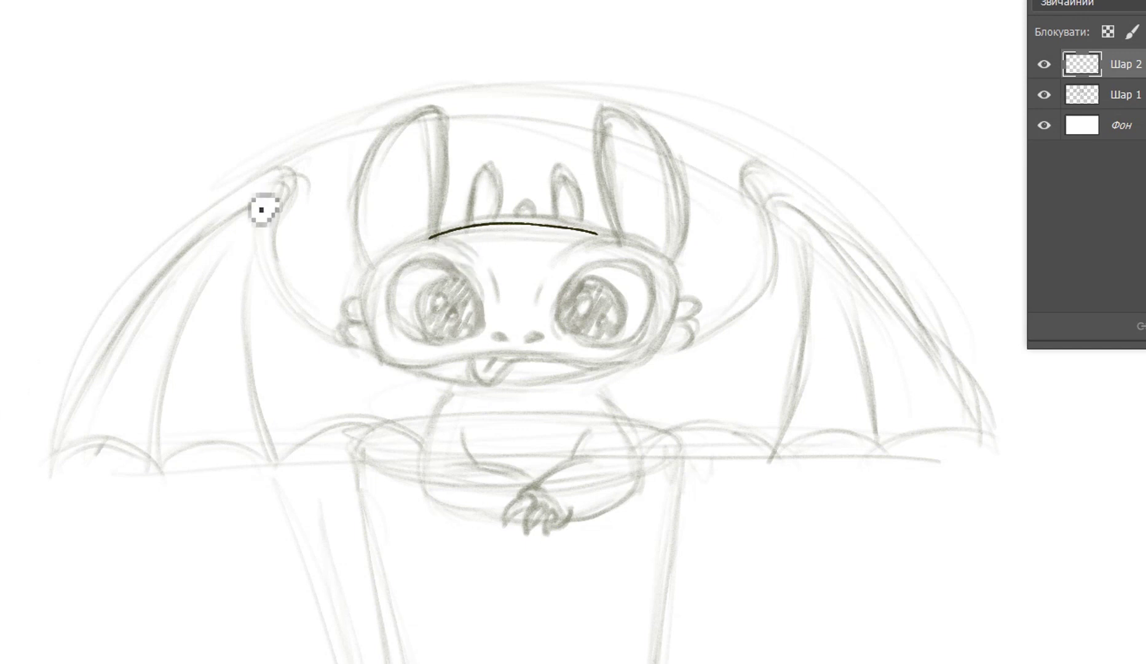
pyautogui.hotkey('ctrl', 'shift', 'alt', 'n')
# Step: Hide Шар 2 and ink the top of the head and both ear outlines on Шар 3
pyautogui.click(1044, 95)
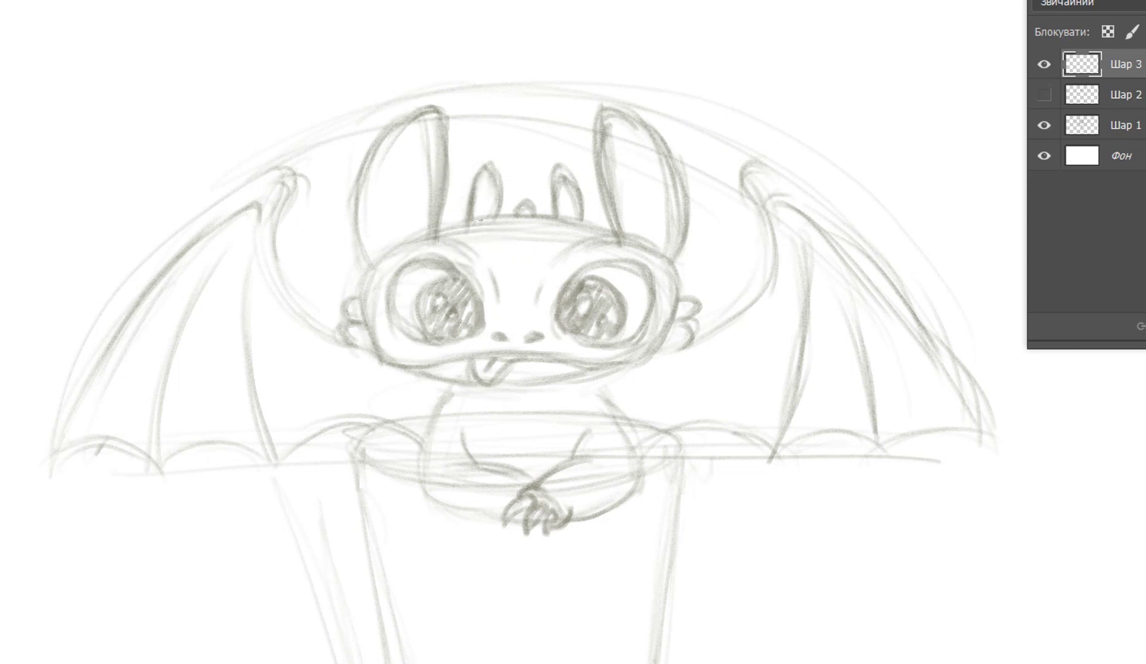
pyautogui.moveTo(437, 231); pyautogui.dragTo(482, 221)
pyautogui.press('F5')
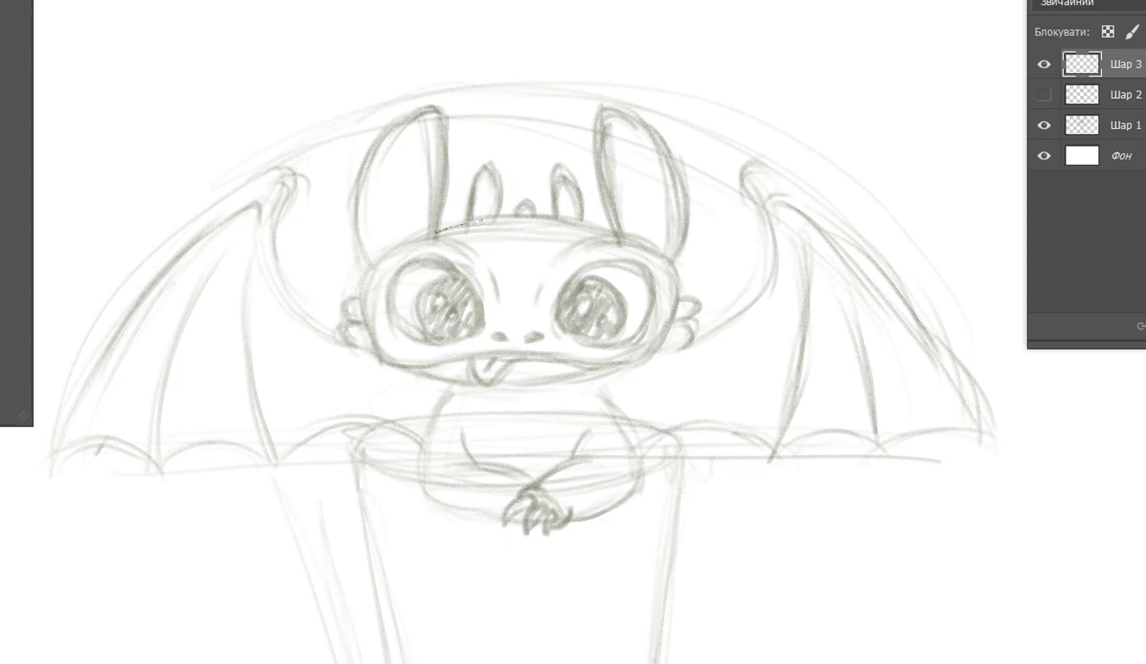
pyautogui.moveTo(436, 234); pyautogui.dragTo(614, 232)
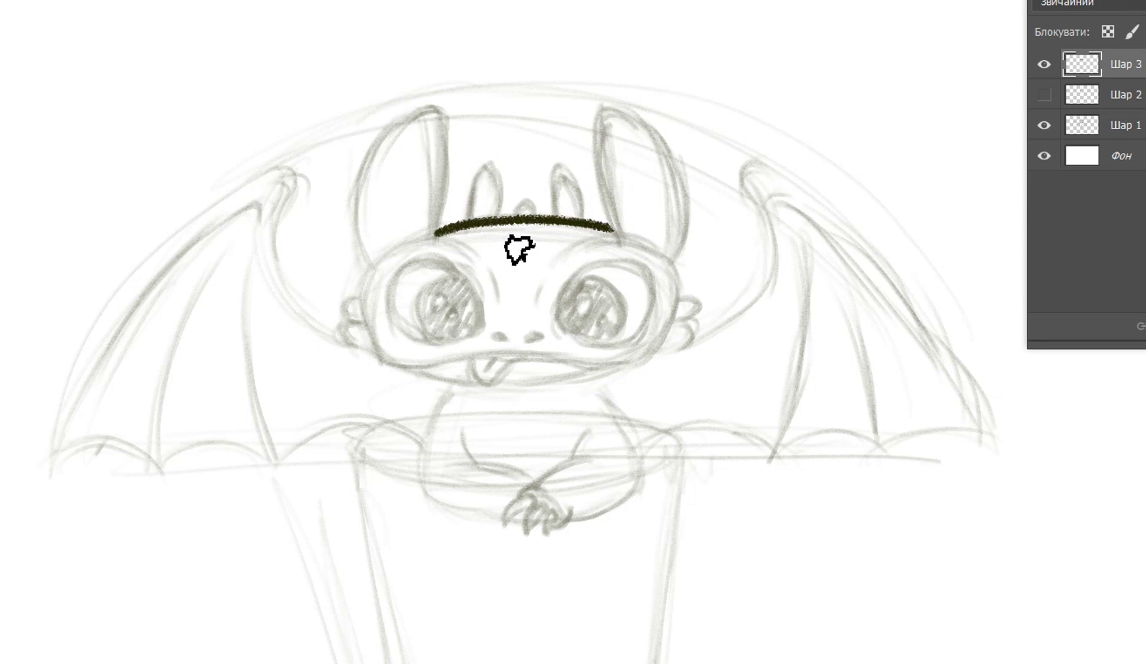
pyautogui.moveTo(616, 233)
pyautogui.mouseDown()
pyautogui.moveTo(602, 111)
pyautogui.moveTo(656, 148)
pyautogui.moveTo(680, 209)
pyautogui.moveTo(670, 257)
pyautogui.mouseUp()
pyautogui.moveTo(440, 235)
pyautogui.mouseDown()
pyautogui.moveTo(448, 103)
pyautogui.moveTo(406, 125)
pyautogui.moveTo(363, 187)
pyautogui.moveTo(370, 268)
pyautogui.mouseUp()
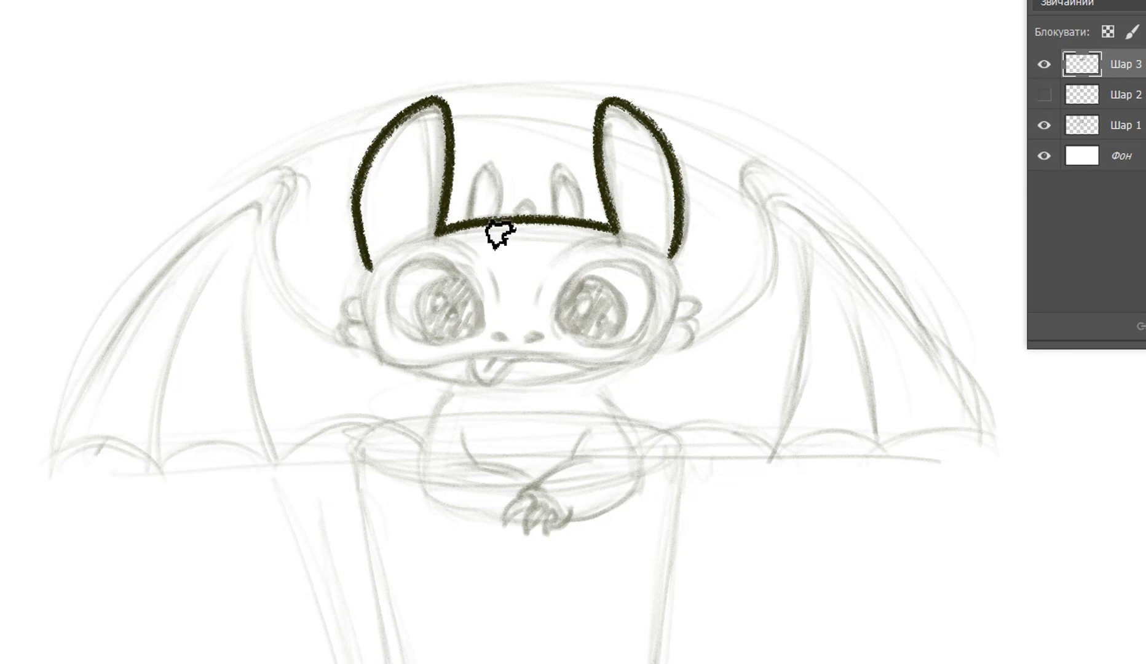
# Step: Ink the face outline around the eyes, undoing one misplaced stroke
pyautogui.moveTo(540, 290); pyautogui.dragTo(537, 303)
pyautogui.moveTo(562, 264)
pyautogui.mouseDown()
pyautogui.moveTo(610, 234)
pyautogui.moveTo(663, 260)
pyautogui.moveTo(672, 306)
pyautogui.moveTo(627, 370)
pyautogui.moveTo(471, 356)
pyautogui.moveTo(398, 370)
pyautogui.moveTo(359, 316)
pyautogui.moveTo(377, 270)
pyautogui.moveTo(425, 249)
pyautogui.mouseUp()
pyautogui.click(13, 0)
pyautogui.click(61, 0)
pyautogui.moveTo(499, 296)
pyautogui.mouseDown()
pyautogui.moveTo(444, 236)
pyautogui.moveTo(416, 233)
pyautogui.moveTo(373, 253)
pyautogui.moveTo(353, 289)
pyautogui.moveTo(373, 346)
pyautogui.moveTo(400, 361)
pyautogui.moveTo(507, 349)
pyautogui.moveTo(599, 369)
pyautogui.moveTo(651, 358)
pyautogui.moveTo(672, 328)
pyautogui.moveTo(664, 269)
pyautogui.moveTo(627, 250)
pyautogui.moveTo(620, 234)
pyautogui.moveTo(550, 265)
pyautogui.mouseUp()
# Step: Draw both cheek frills, the bump between the horns, the tongue and the mouth line
pyautogui.moveTo(361, 304)
pyautogui.mouseDown()
pyautogui.moveTo(344, 322)
pyautogui.moveTo(365, 326)
pyautogui.moveTo(340, 320)
pyautogui.moveTo(331, 350)
pyautogui.moveTo(400, 354)
pyautogui.mouseUp()
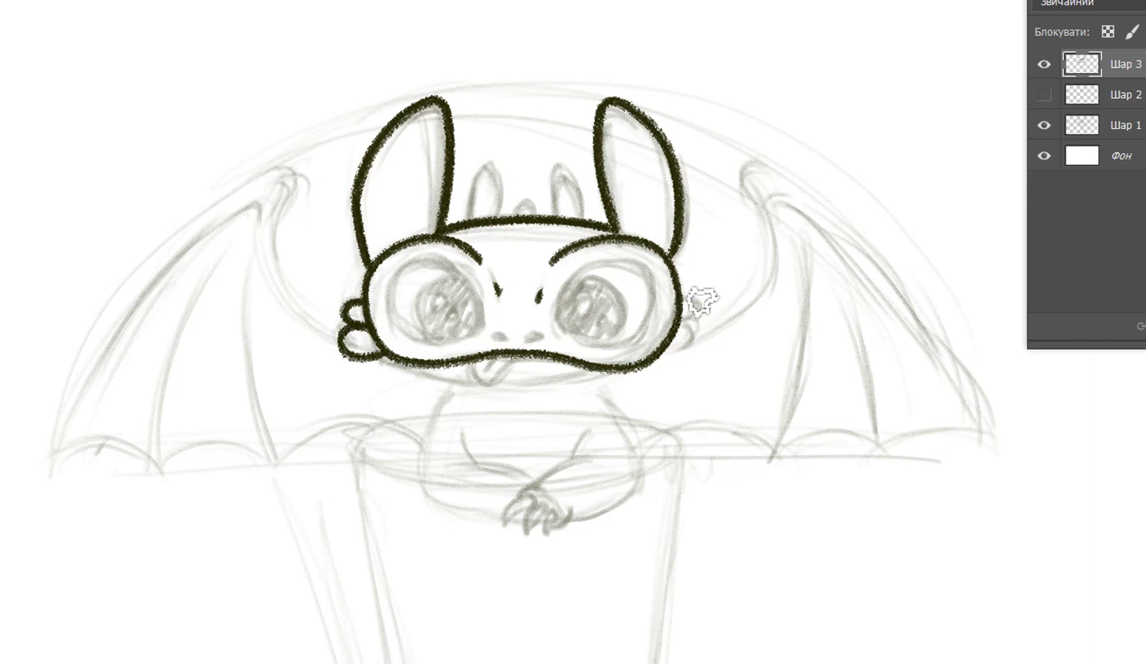
pyautogui.moveTo(681, 295)
pyautogui.mouseDown()
pyautogui.moveTo(706, 310)
pyautogui.moveTo(708, 345)
pyautogui.moveTo(660, 340)
pyautogui.mouseUp()
pyautogui.moveTo(475, 221)
pyautogui.mouseDown()
pyautogui.moveTo(484, 183)
pyautogui.moveTo(502, 181)
pyautogui.moveTo(496, 245)
pyautogui.moveTo(559, 183)
pyautogui.moveTo(585, 221)
pyautogui.mouseUp()
pyautogui.moveTo(517, 216); pyautogui.dragTo(533, 217)
pyautogui.moveTo(486, 394); pyautogui.dragTo(519, 373)
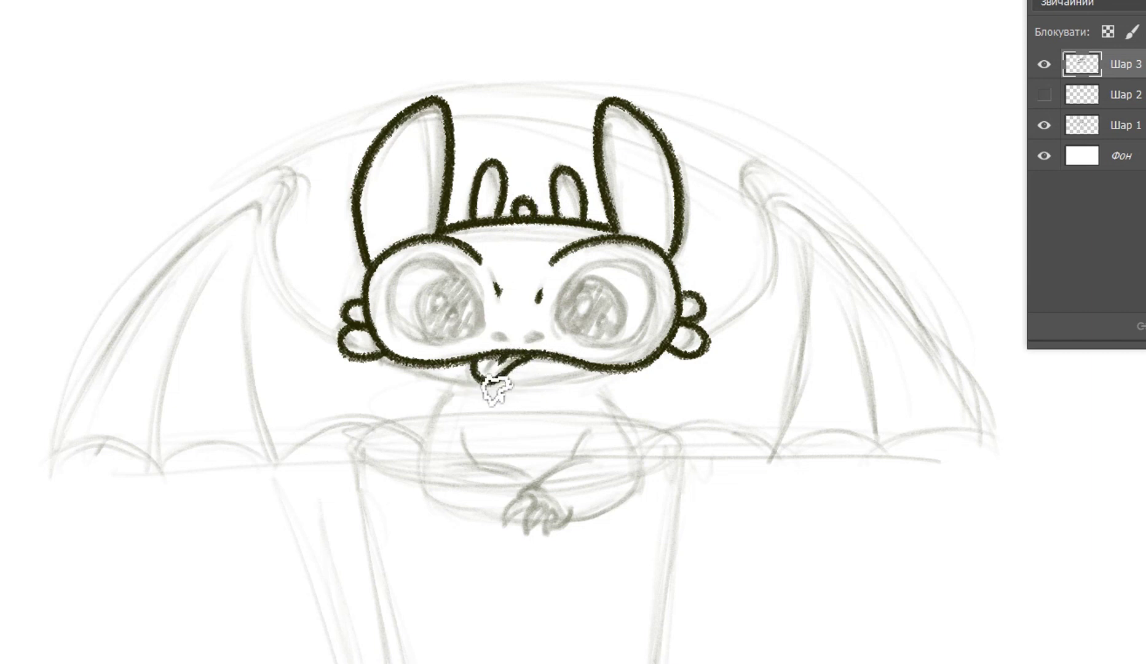
pyautogui.moveTo(430, 367)
pyautogui.mouseDown()
pyautogui.moveTo(495, 392)
pyautogui.moveTo(565, 392)
pyautogui.moveTo(616, 375)
pyautogui.mouseUp()
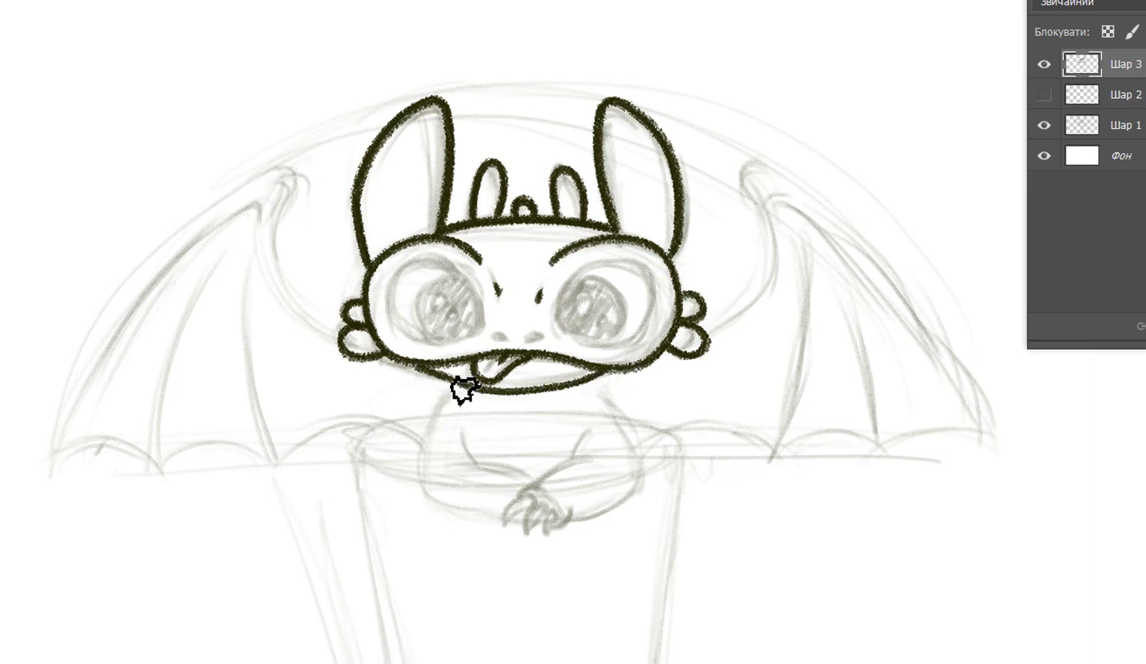
# Step: Ink both sides of the body, the left arm, and the left wing's leading edge
pyautogui.moveTo(554, 485); pyautogui.dragTo(587, 460)
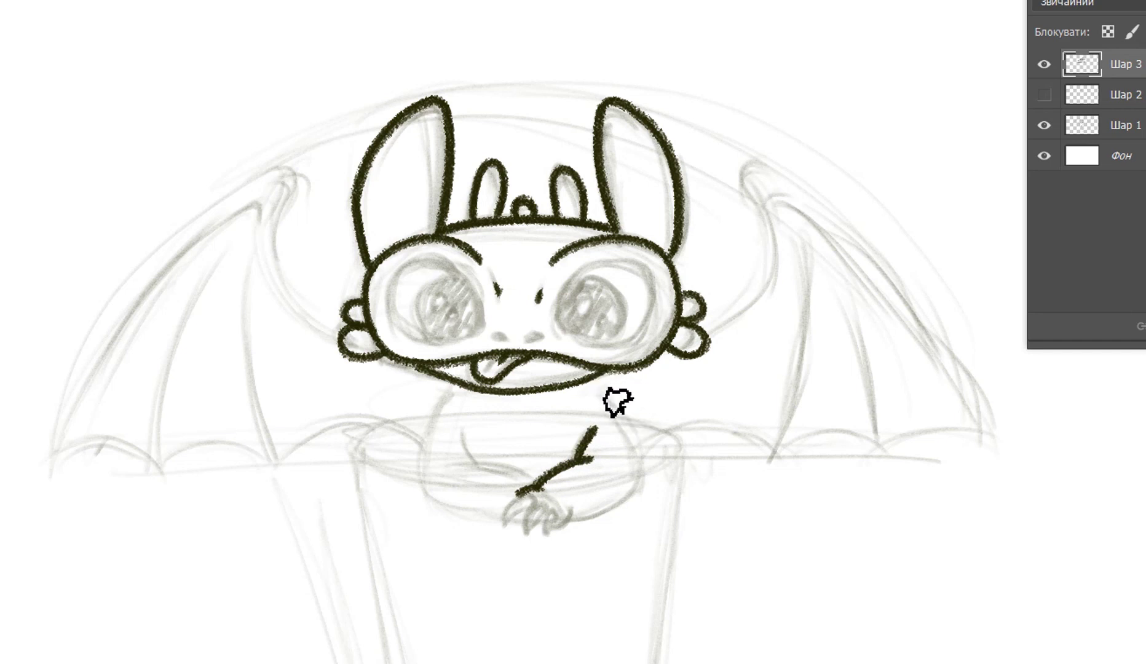
pyautogui.moveTo(609, 375)
pyautogui.mouseDown()
pyautogui.moveTo(637, 473)
pyautogui.moveTo(607, 510)
pyautogui.moveTo(553, 521)
pyautogui.moveTo(569, 504)
pyautogui.moveTo(555, 531)
pyautogui.mouseUp()
pyautogui.moveTo(445, 384)
pyautogui.mouseDown()
pyautogui.moveTo(414, 476)
pyautogui.moveTo(422, 515)
pyautogui.moveTo(451, 534)
pyautogui.moveTo(505, 521)
pyautogui.mouseUp()
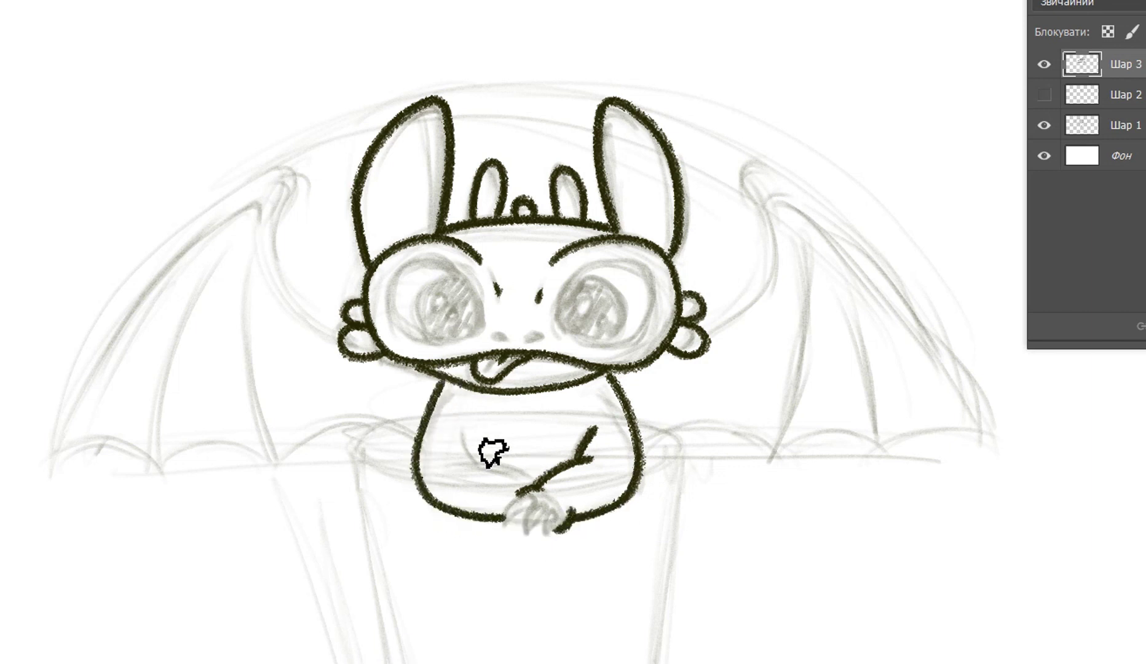
pyautogui.moveTo(462, 429)
pyautogui.mouseDown()
pyautogui.moveTo(488, 477)
pyautogui.moveTo(478, 468)
pyautogui.moveTo(523, 484)
pyautogui.mouseUp()
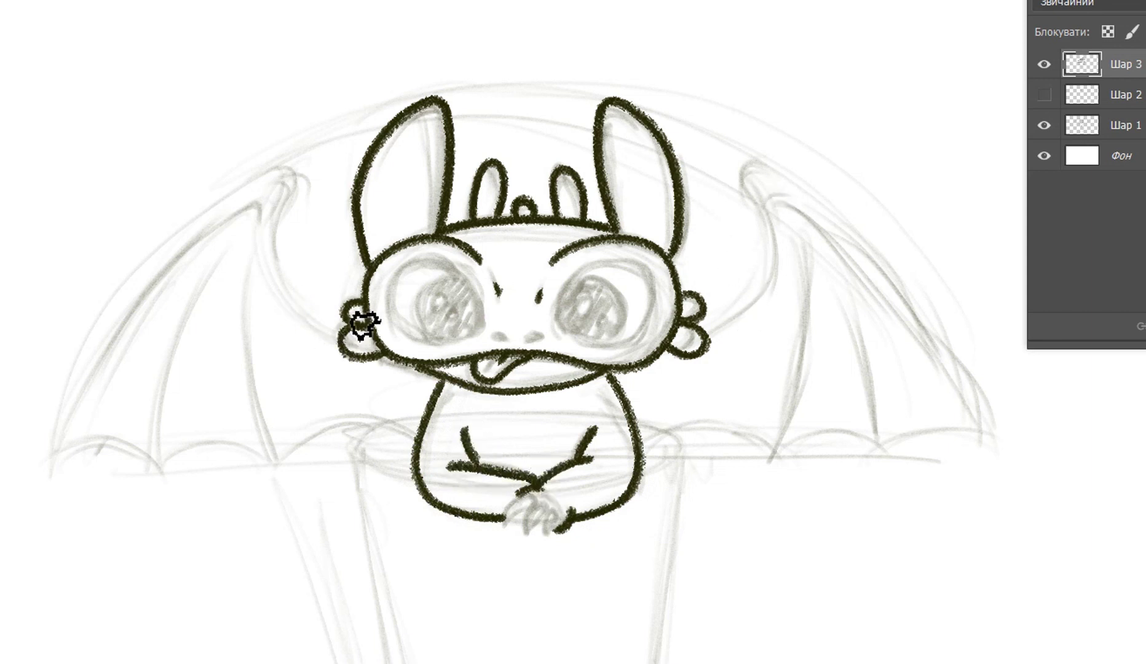
pyautogui.moveTo(347, 350)
pyautogui.mouseDown()
pyautogui.moveTo(324, 341)
pyautogui.moveTo(285, 294)
pyautogui.moveTo(276, 249)
pyautogui.moveTo(304, 187)
pyautogui.moveTo(287, 170)
pyautogui.moveTo(192, 231)
pyautogui.moveTo(143, 290)
pyautogui.moveTo(94, 377)
pyautogui.moveTo(60, 477)
pyautogui.mouseUp()
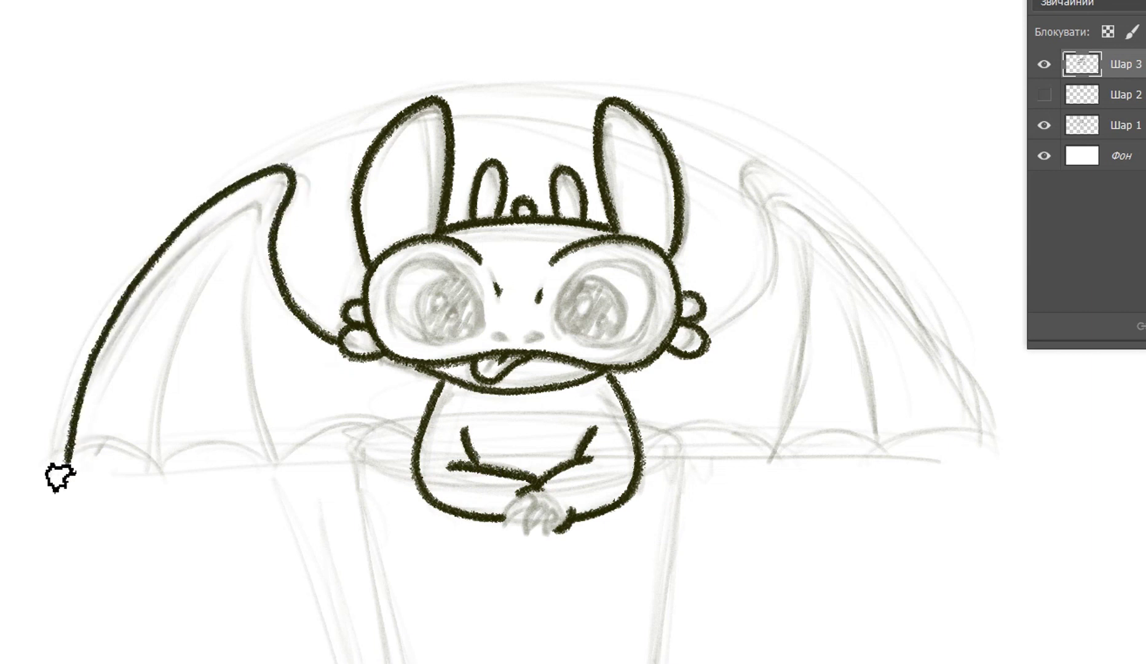
# Step: Ink the left wing's scalloped lower edge and two finger bones
pyautogui.moveTo(255, 217)
pyautogui.mouseDown()
pyautogui.moveTo(234, 228)
pyautogui.moveTo(183, 275)
pyautogui.moveTo(73, 489)
pyautogui.moveTo(66, 470)
pyautogui.moveTo(121, 465)
pyautogui.moveTo(83, 478)
pyautogui.moveTo(84, 463)
pyautogui.moveTo(131, 441)
pyautogui.moveTo(166, 494)
pyautogui.moveTo(178, 453)
pyautogui.moveTo(219, 450)
pyautogui.moveTo(277, 488)
pyautogui.moveTo(281, 456)
pyautogui.moveTo(326, 427)
pyautogui.moveTo(393, 435)
pyautogui.moveTo(434, 477)
pyautogui.mouseUp()
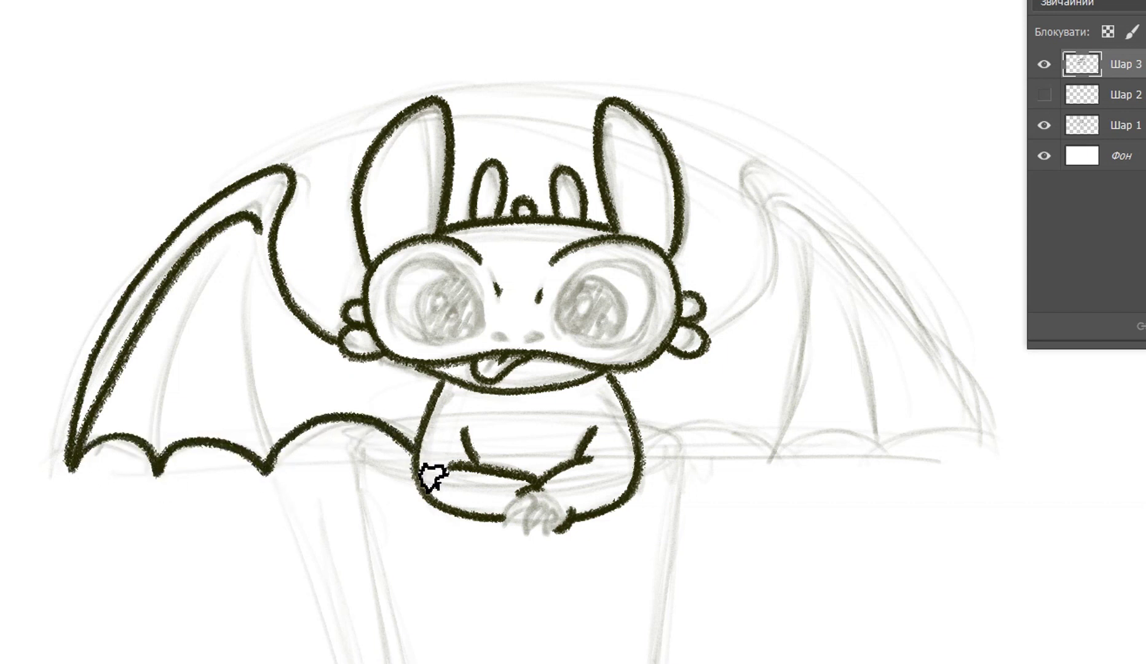
pyautogui.moveTo(159, 472); pyautogui.dragTo(185, 302)
pyautogui.moveTo(266, 472); pyautogui.dragTo(235, 295)
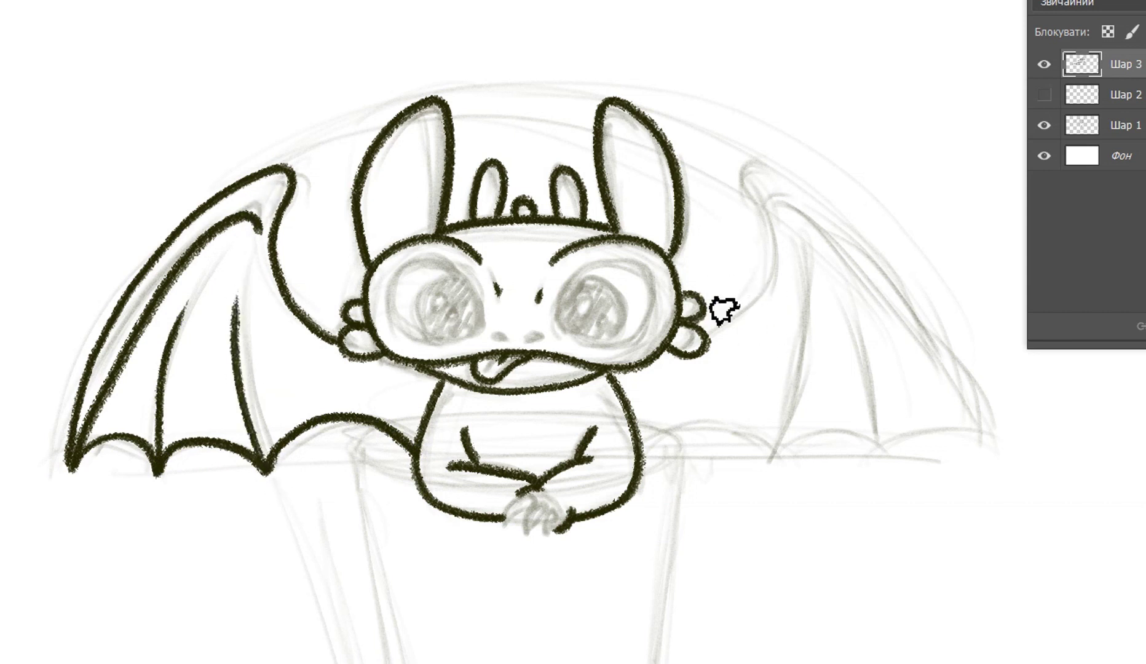
# Step: Ink the right wing's arm, scalloped outer edge and two finger bones
pyautogui.moveTo(708, 339)
pyautogui.mouseDown()
pyautogui.moveTo(758, 318)
pyautogui.moveTo(751, 222)
pyautogui.mouseUp()
pyautogui.hotkey('ctrl', 'z')
pyautogui.moveTo(706, 340)
pyautogui.mouseDown()
pyautogui.moveTo(739, 345)
pyautogui.moveTo(775, 297)
pyautogui.moveTo(747, 191)
pyautogui.moveTo(762, 178)
pyautogui.moveTo(825, 220)
pyautogui.moveTo(903, 312)
pyautogui.moveTo(906, 295)
pyautogui.moveTo(958, 382)
pyautogui.moveTo(974, 451)
pyautogui.moveTo(971, 440)
pyautogui.moveTo(987, 447)
pyautogui.moveTo(956, 428)
pyautogui.moveTo(894, 431)
pyautogui.moveTo(841, 462)
pyautogui.moveTo(816, 429)
pyautogui.moveTo(764, 469)
pyautogui.moveTo(729, 434)
pyautogui.moveTo(658, 428)
pyautogui.mouseUp()
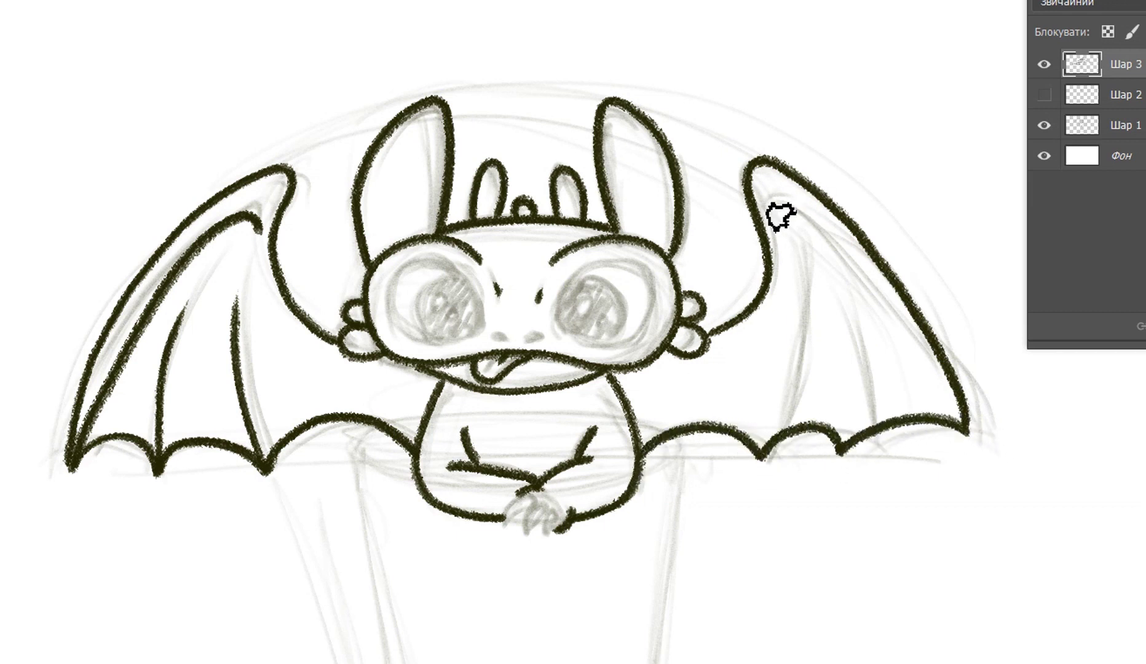
pyautogui.moveTo(772, 206)
pyautogui.mouseDown()
pyautogui.moveTo(844, 238)
pyautogui.moveTo(958, 399)
pyautogui.mouseUp()
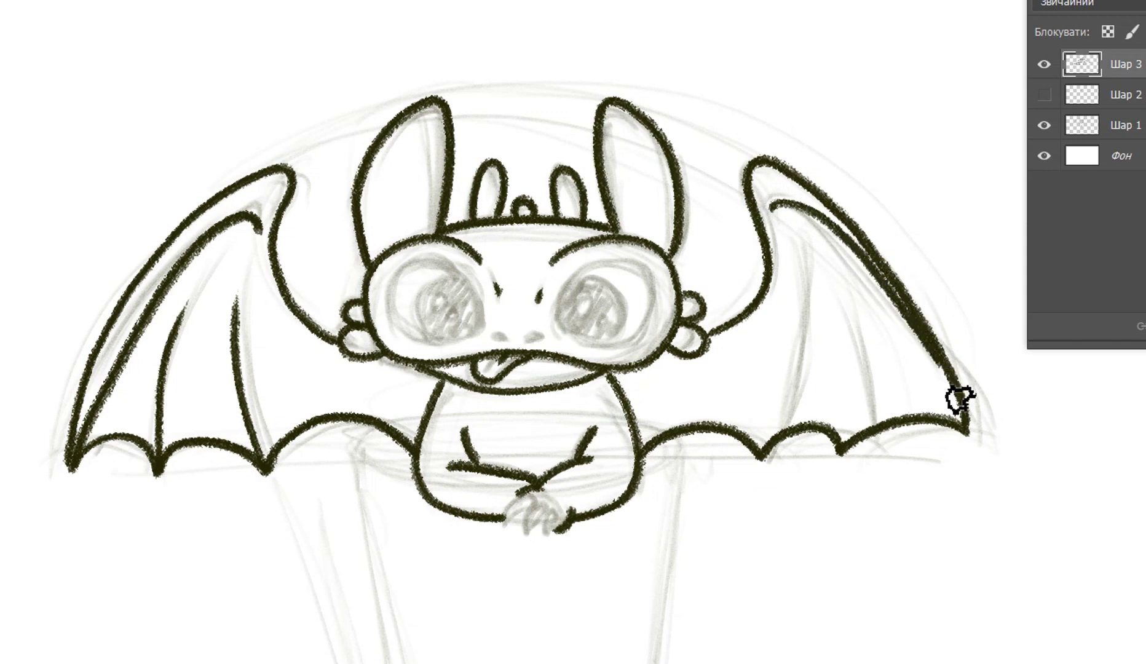
pyautogui.moveTo(841, 452)
pyautogui.mouseDown()
pyautogui.moveTo(862, 423)
pyautogui.moveTo(843, 317)
pyautogui.mouseUp()
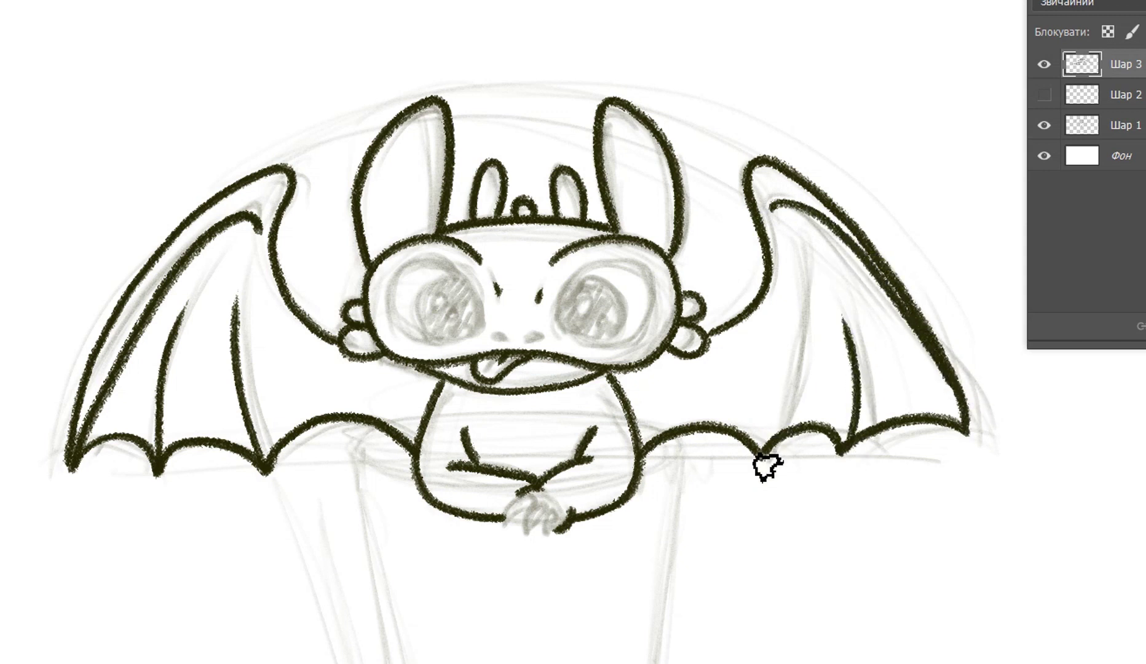
pyautogui.moveTo(761, 458); pyautogui.dragTo(796, 315)
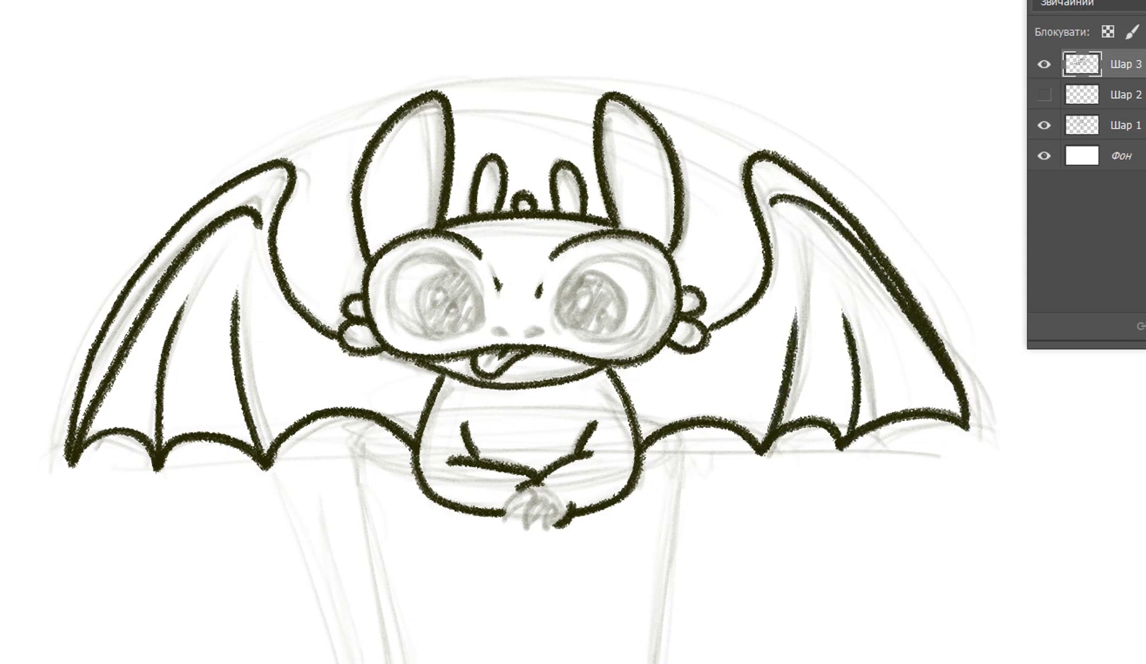
# Step: Draw the left and right paws gripping the cup rim
pyautogui.scroll(-4, 381, 246)
pyautogui.moveTo(376, 213)
pyautogui.mouseDown()
pyautogui.moveTo(348, 226)
pyautogui.moveTo(363, 243)
pyautogui.moveTo(415, 263)
pyautogui.mouseUp()
pyautogui.moveTo(644, 245); pyautogui.dragTo(694, 215)
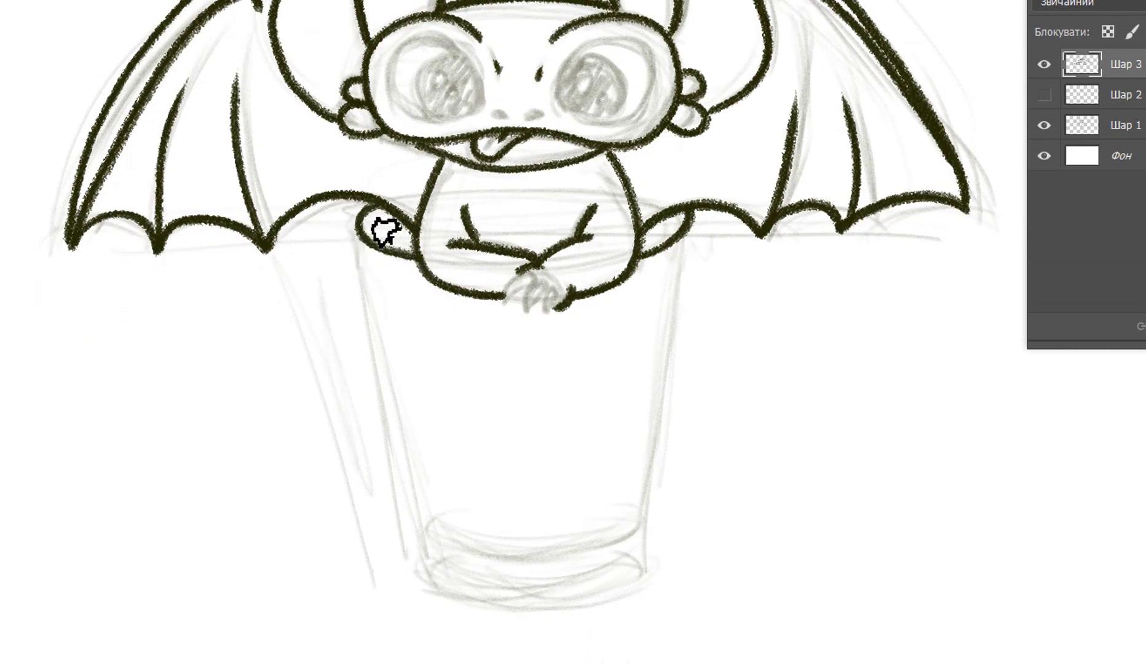
# Step: Add inner detail to both paws and ink the cup's left and right sides
pyautogui.moveTo(374, 223); pyautogui.dragTo(410, 244)
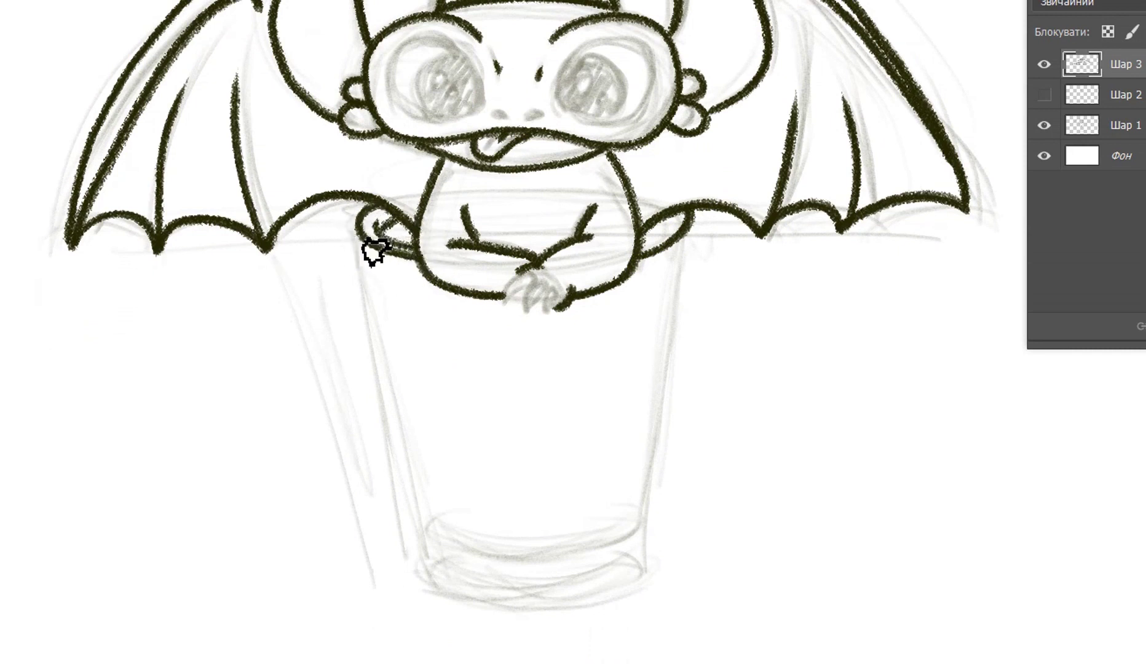
pyautogui.moveTo(683, 218); pyautogui.dragTo(642, 248)
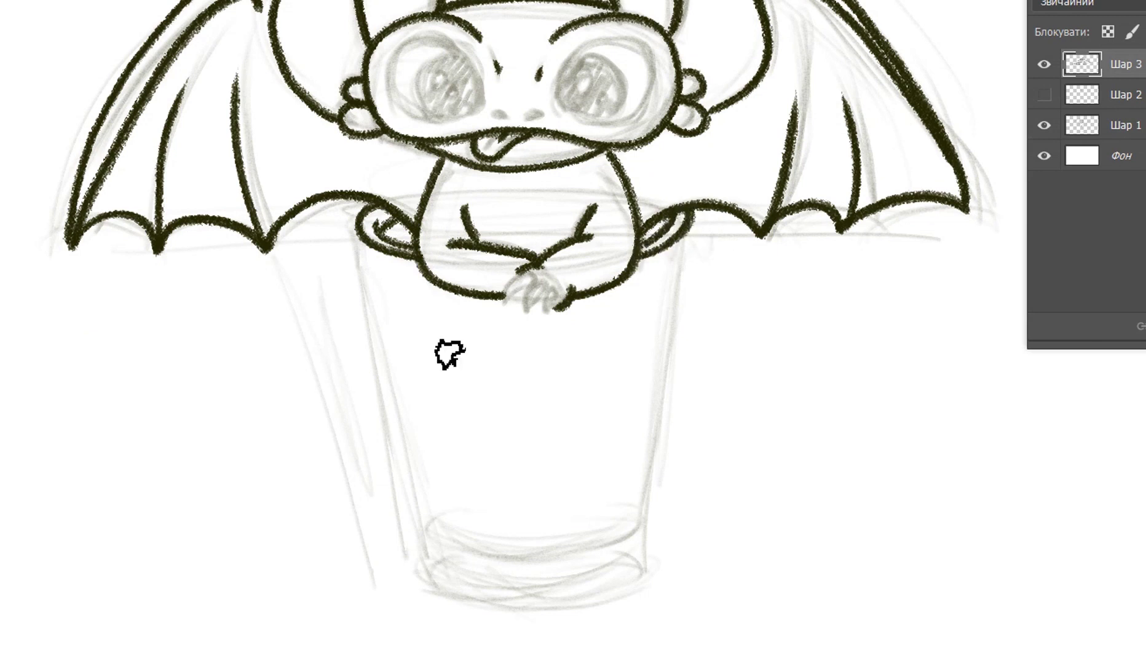
pyautogui.moveTo(363, 235); pyautogui.dragTo(434, 569)
pyautogui.moveTo(691, 241); pyautogui.dragTo(636, 567)
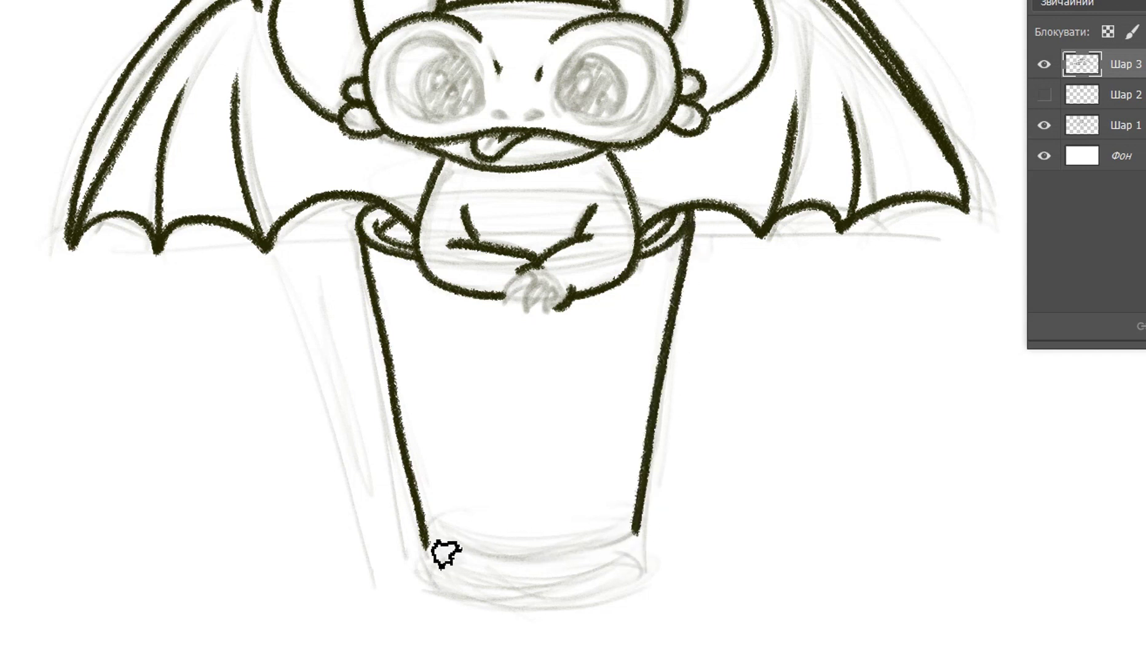
# Step: Ink the cup's bottom edge, both lower corners and the curved banded base
pyautogui.moveTo(436, 556)
pyautogui.mouseDown()
pyautogui.moveTo(464, 571)
pyautogui.moveTo(550, 575)
pyautogui.moveTo(633, 560)
pyautogui.moveTo(639, 533)
pyautogui.mouseUp()
pyautogui.hotkey('ctrl', 'z')
pyautogui.moveTo(430, 539)
pyautogui.mouseDown()
pyautogui.moveTo(467, 559)
pyautogui.moveTo(553, 565)
pyautogui.moveTo(636, 549)
pyautogui.moveTo(639, 533)
pyautogui.mouseUp()
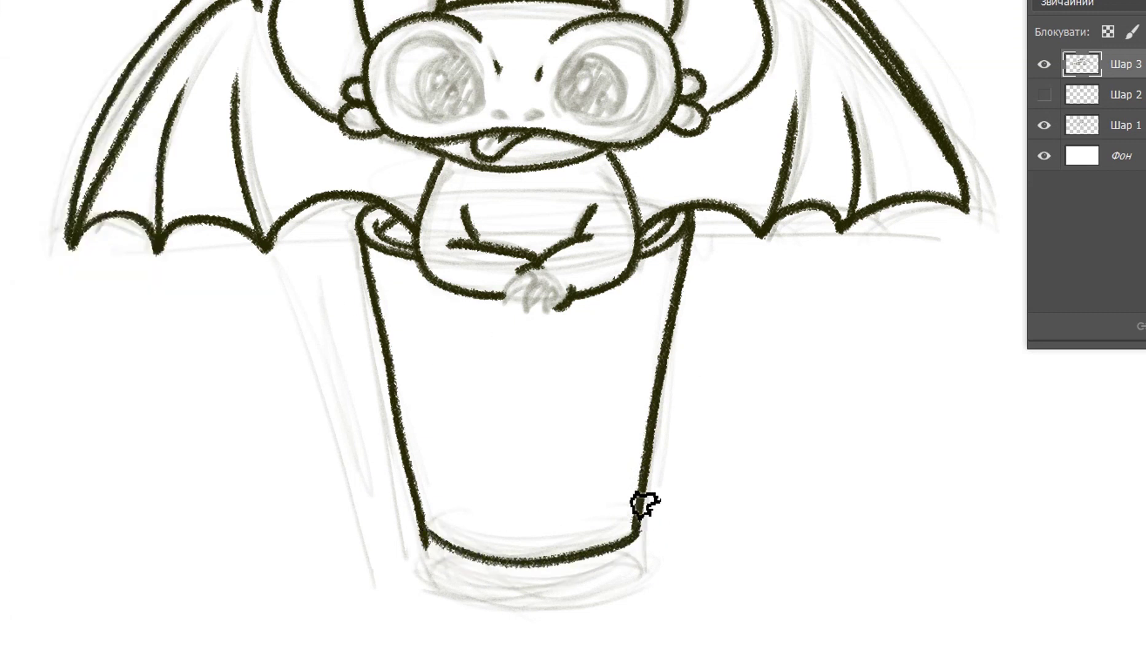
pyautogui.moveTo(426, 536); pyautogui.dragTo(443, 590)
pyautogui.moveTo(639, 543); pyautogui.dragTo(630, 587)
pyautogui.moveTo(438, 581)
pyautogui.mouseDown()
pyautogui.moveTo(481, 613)
pyautogui.moveTo(551, 618)
pyautogui.moveTo(629, 600)
pyautogui.moveTo(634, 583)
pyautogui.mouseUp()
pyautogui.scroll(-3, 384, 356)
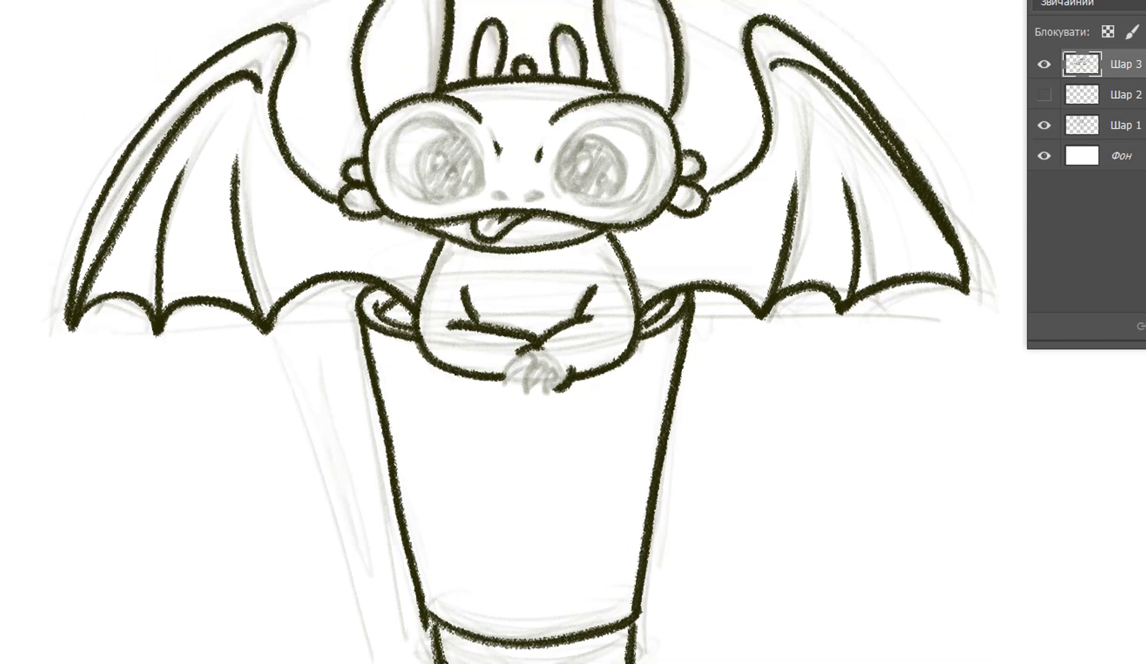
pyautogui.scroll(3, 385, 356)
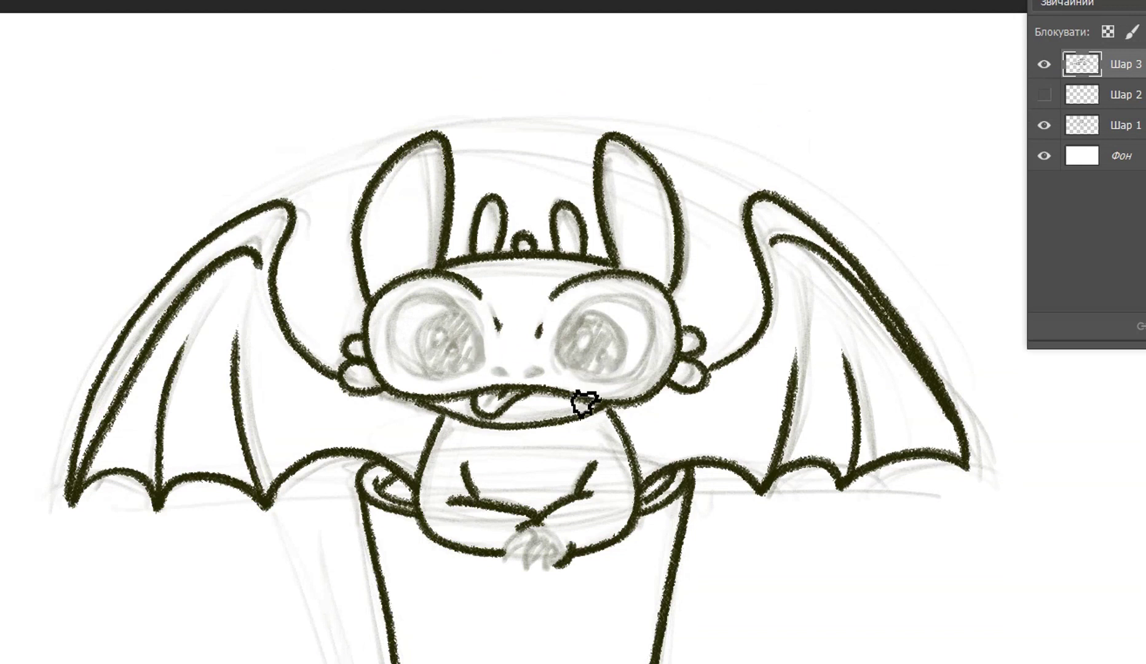
# Step: Outline both eyes and fill both pupils solid black, undoing a stray stroke
pyautogui.moveTo(576, 324)
pyautogui.mouseDown()
pyautogui.moveTo(620, 298)
pyautogui.moveTo(647, 301)
pyautogui.moveTo(662, 332)
pyautogui.moveTo(645, 378)
pyautogui.moveTo(592, 384)
pyautogui.mouseUp()
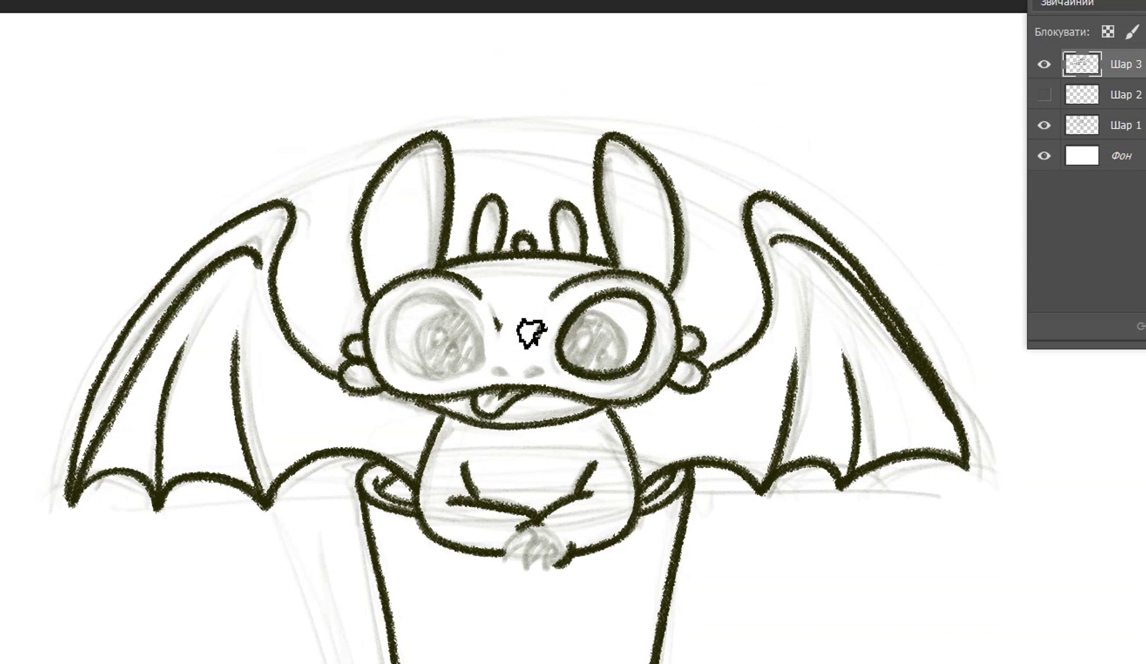
pyautogui.moveTo(441, 298)
pyautogui.mouseDown()
pyautogui.moveTo(397, 312)
pyautogui.moveTo(393, 362)
pyautogui.moveTo(408, 381)
pyautogui.moveTo(438, 386)
pyautogui.moveTo(487, 376)
pyautogui.mouseUp()
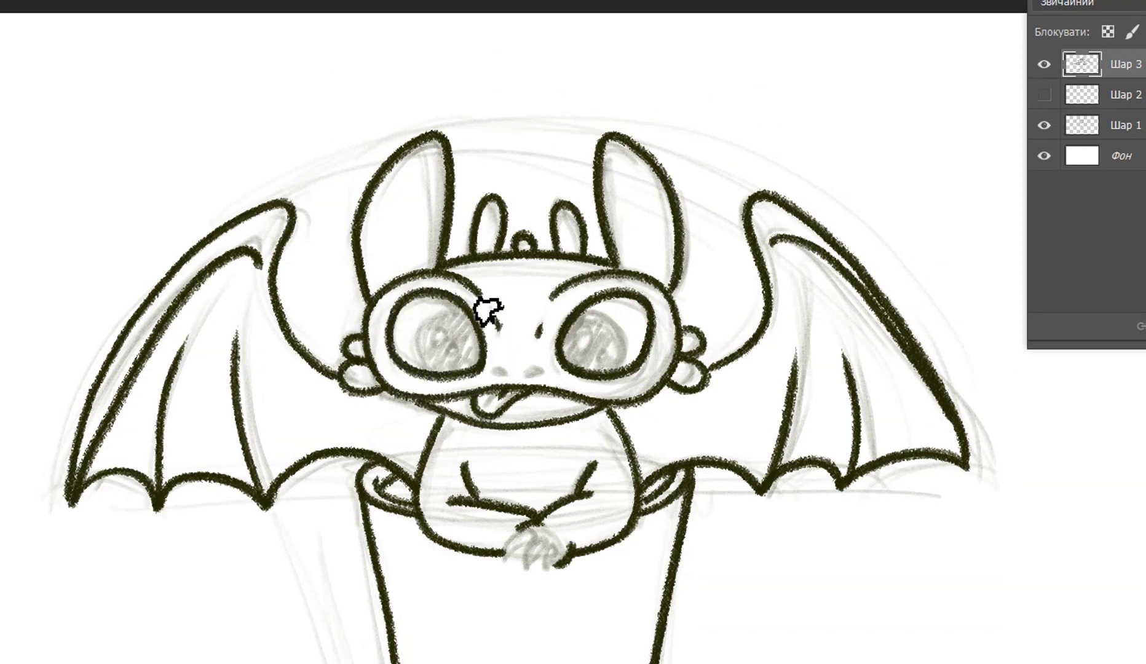
pyautogui.moveTo(467, 316)
pyautogui.mouseDown()
pyautogui.moveTo(434, 324)
pyautogui.moveTo(419, 351)
pyautogui.moveTo(432, 374)
pyautogui.mouseUp()
pyautogui.moveTo(586, 318)
pyautogui.mouseDown()
pyautogui.moveTo(628, 346)
pyautogui.moveTo(631, 374)
pyautogui.mouseUp()
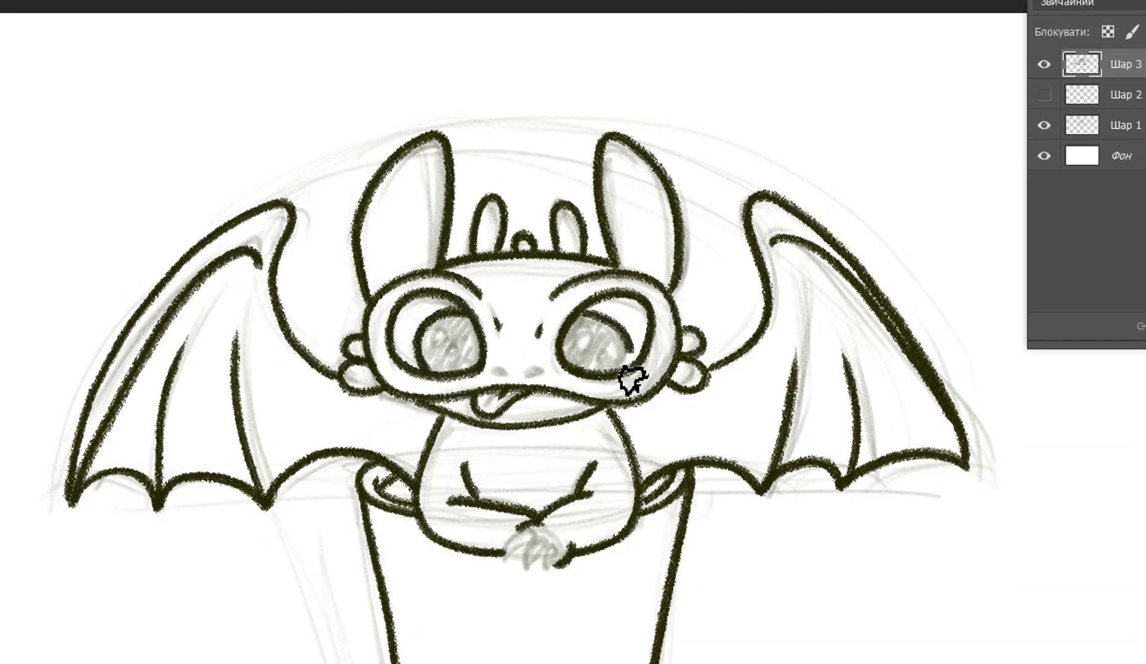
pyautogui.hotkey('ctrl', 'z')
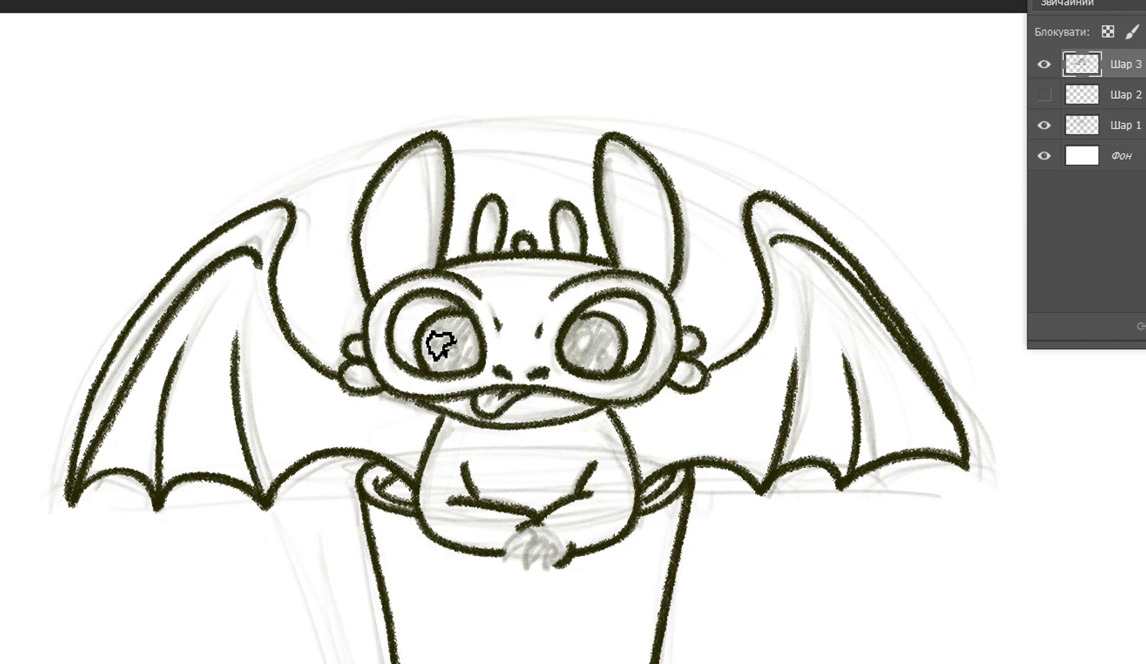
pyautogui.moveTo(430, 359)
pyautogui.mouseDown()
pyautogui.moveTo(447, 368)
pyautogui.moveTo(465, 354)
pyautogui.moveTo(462, 368)
pyautogui.moveTo(441, 368)
pyautogui.moveTo(472, 371)
pyautogui.moveTo(468, 341)
pyautogui.mouseUp()
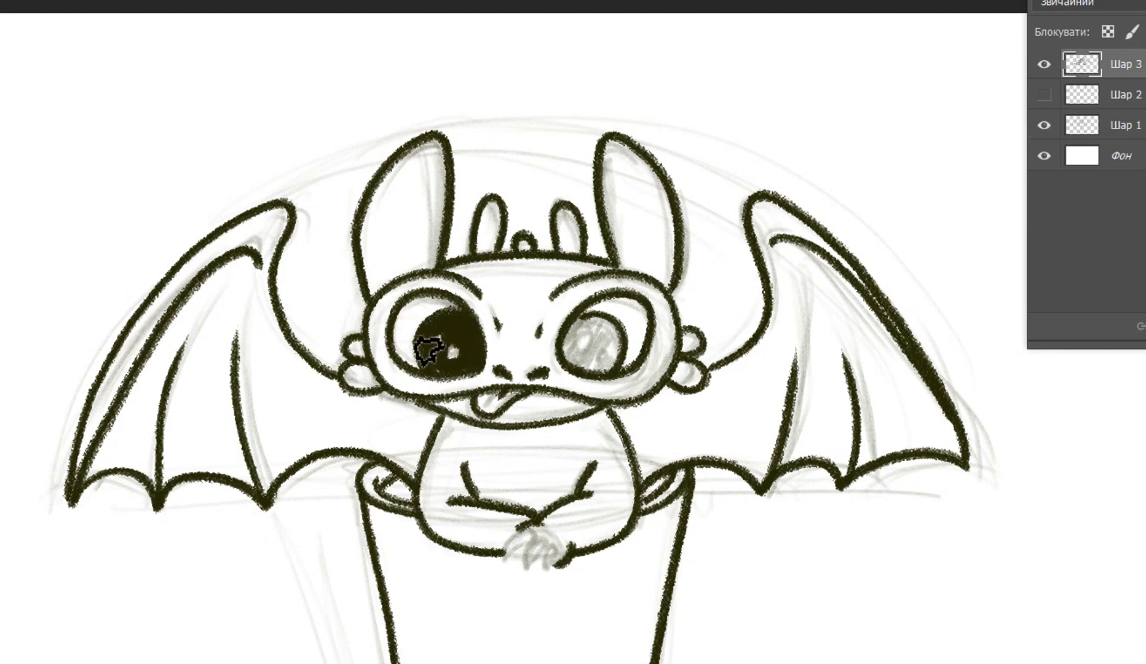
pyautogui.moveTo(575, 337); pyautogui.dragTo(581, 344)
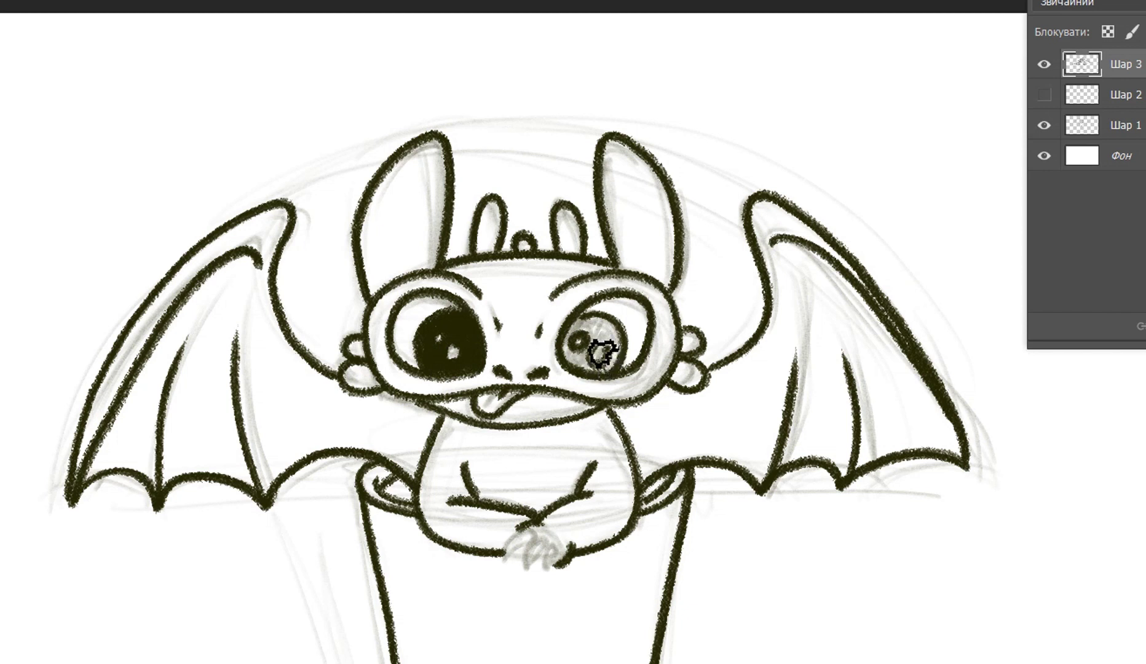
pyautogui.moveTo(598, 375)
pyautogui.mouseDown()
pyautogui.moveTo(621, 354)
pyautogui.moveTo(599, 339)
pyautogui.mouseUp()
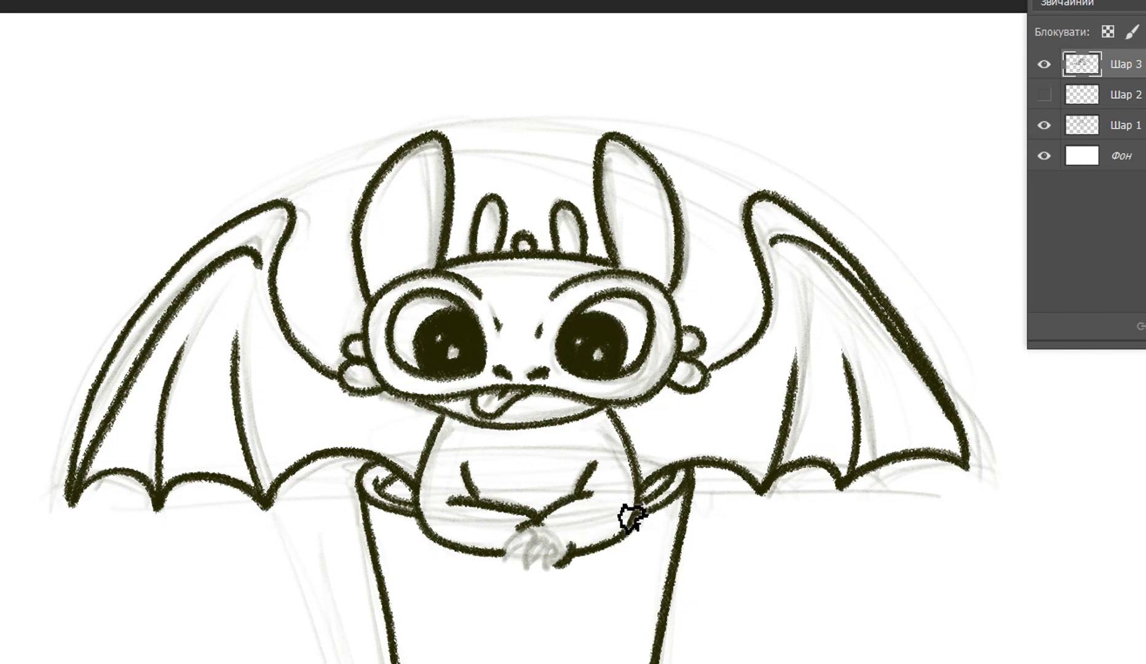
# Step: Ink the claws below the hands and hide the pencil sketch layer Шар 1
pyautogui.moveTo(550, 567); pyautogui.dragTo(551, 580)
pyautogui.click(1, 1)
pyautogui.click(1, 1)
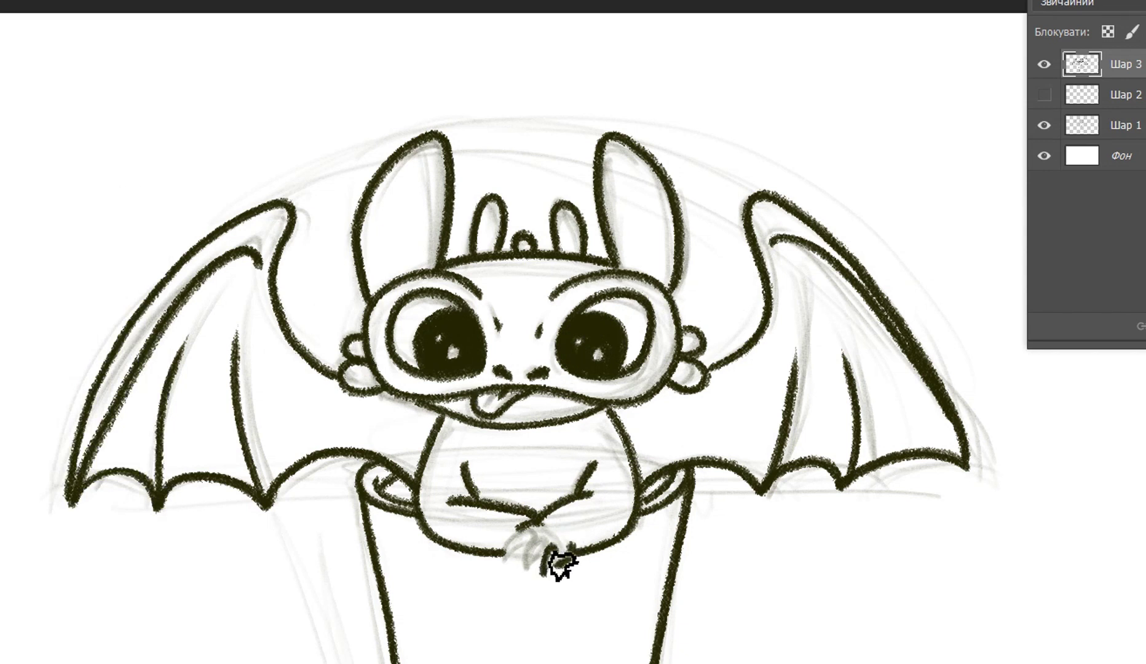
pyautogui.moveTo(557, 551)
pyautogui.mouseDown()
pyautogui.moveTo(529, 573)
pyautogui.moveTo(531, 591)
pyautogui.moveTo(555, 557)
pyautogui.moveTo(536, 564)
pyautogui.moveTo(532, 549)
pyautogui.moveTo(507, 562)
pyautogui.moveTo(506, 582)
pyautogui.moveTo(526, 562)
pyautogui.mouseUp()
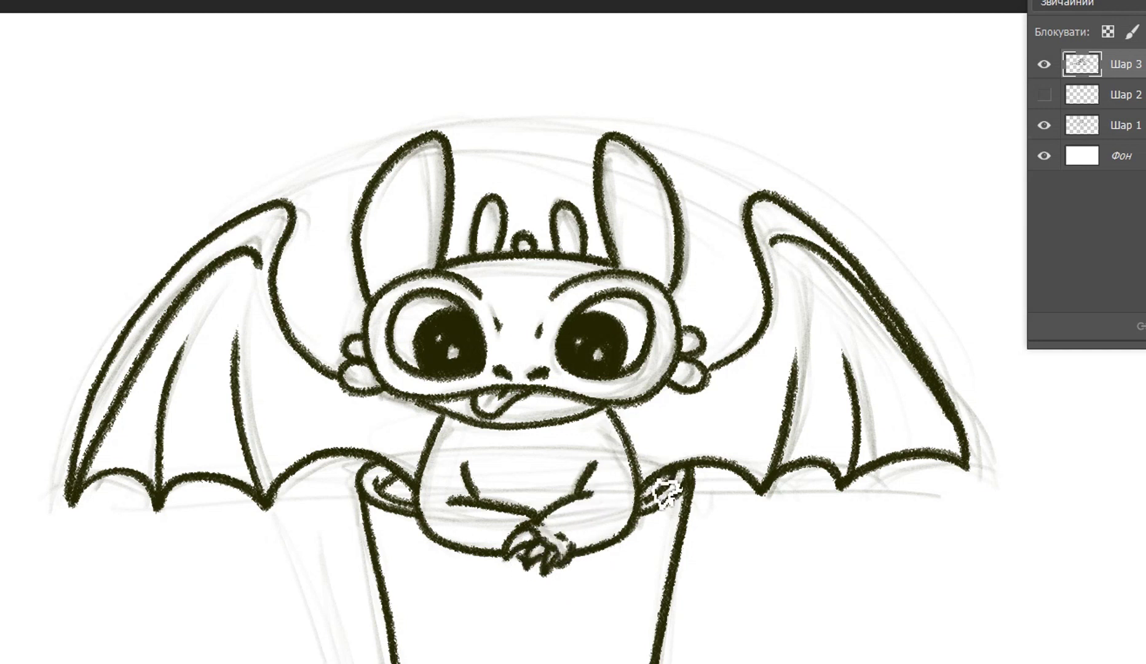
pyautogui.scroll(-5, 492, 369)
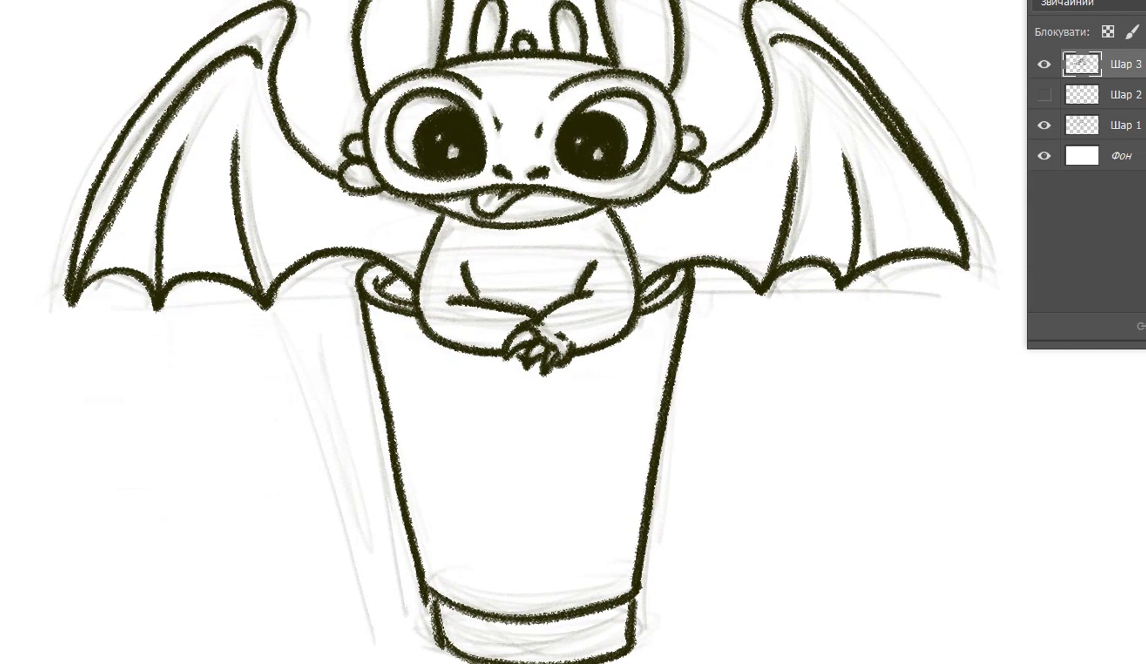
pyautogui.click(1044, 126)
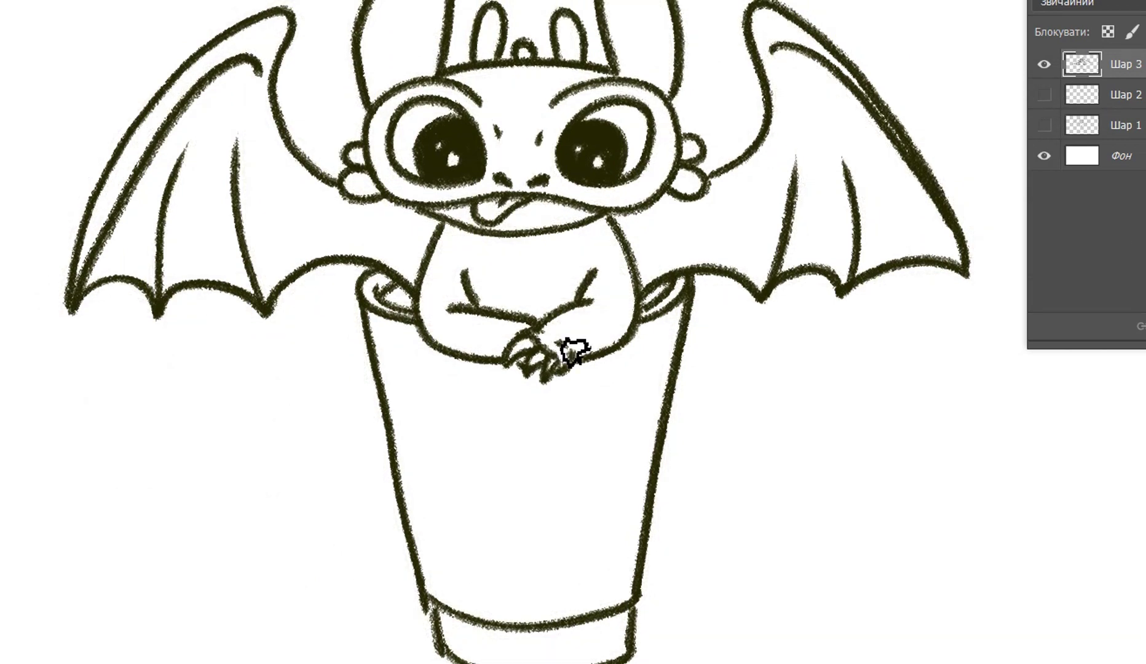
# Step: Add a new empty layer below the line art and pick a dark grey paint colour
pyautogui.hotkey('alt', '[')
pyautogui.hotkey('ctrl', 'shift', 'alt', 'n')
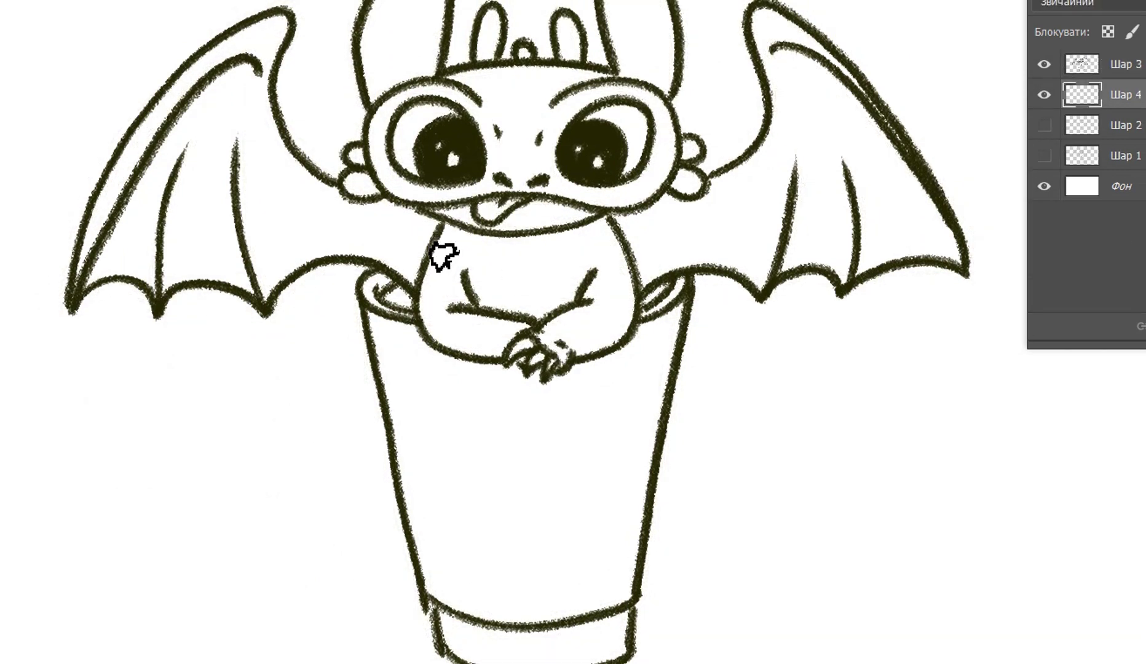
pyautogui.press('n')
pyautogui.moveTo(771, 300)
pyautogui.mouseDown()
pyautogui.moveTo(710, 338)
pyautogui.moveTo(708, 374)
pyautogui.mouseUp()
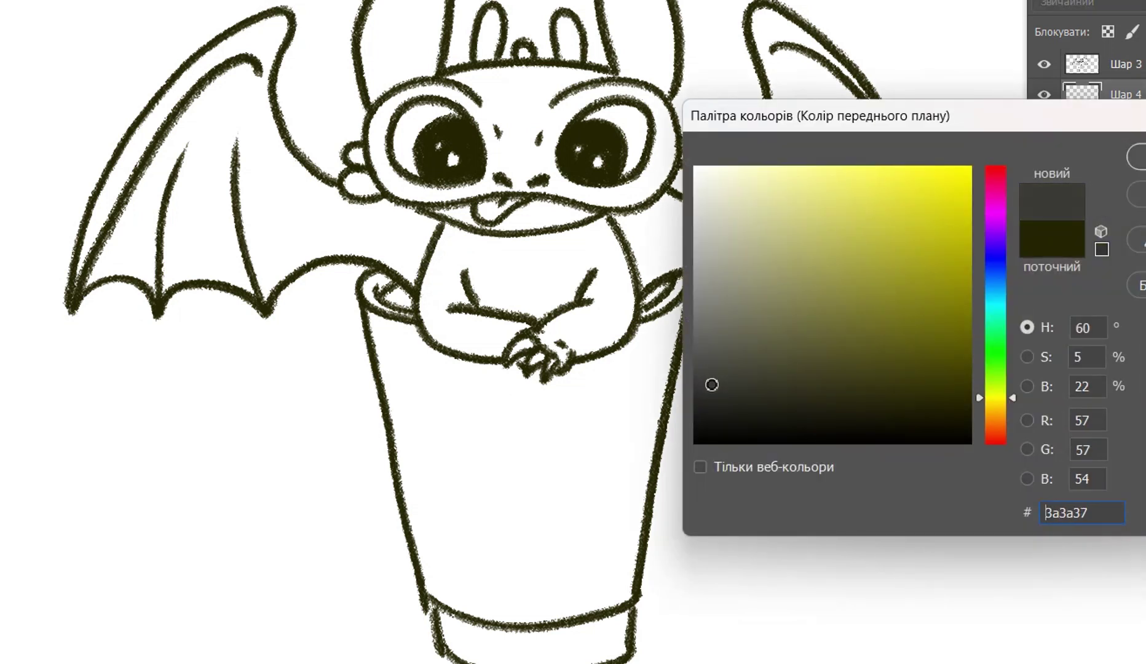
pyautogui.click(1141, 157)
# Step: Undo a test grey stroke and refine the paint colour to dark grey 4c4c49
pyautogui.moveTo(435, 287); pyautogui.dragTo(492, 261)
pyautogui.click(1, 1)
pyautogui.click(1, 1)
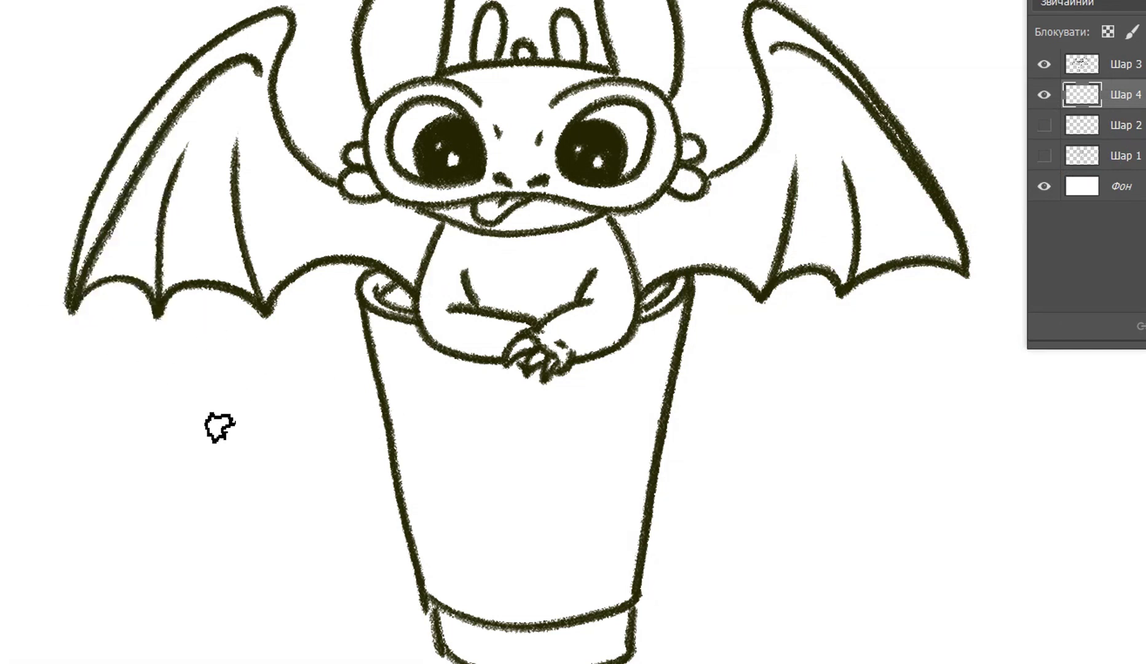
pyautogui.scroll(3, 575, 450)
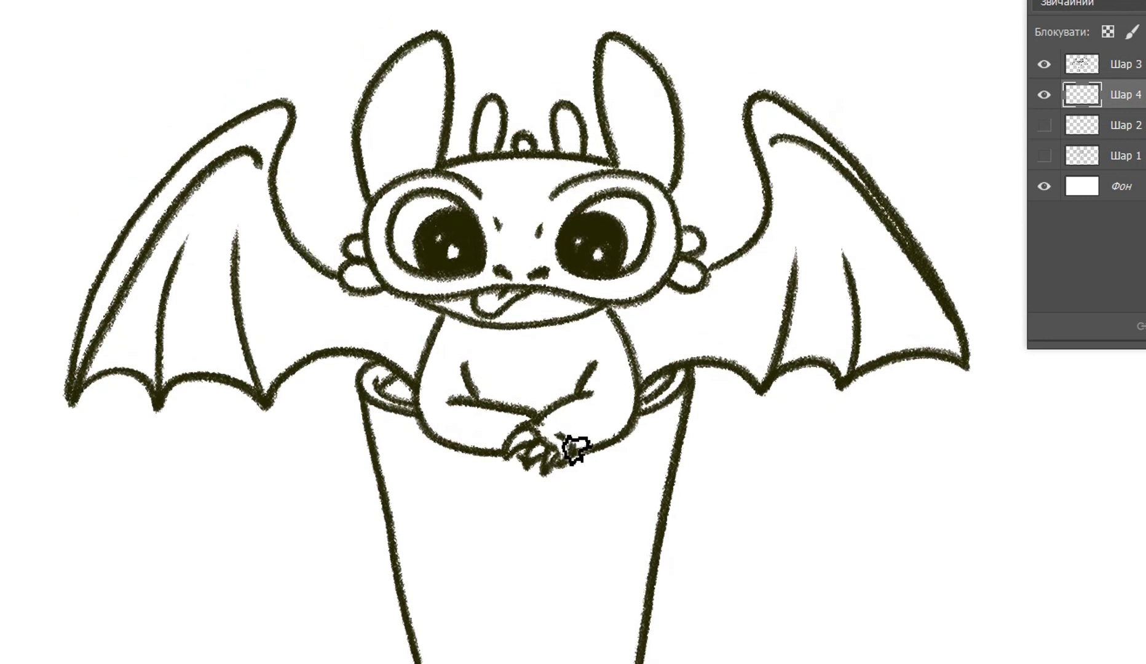
pyautogui.click(1, 485)
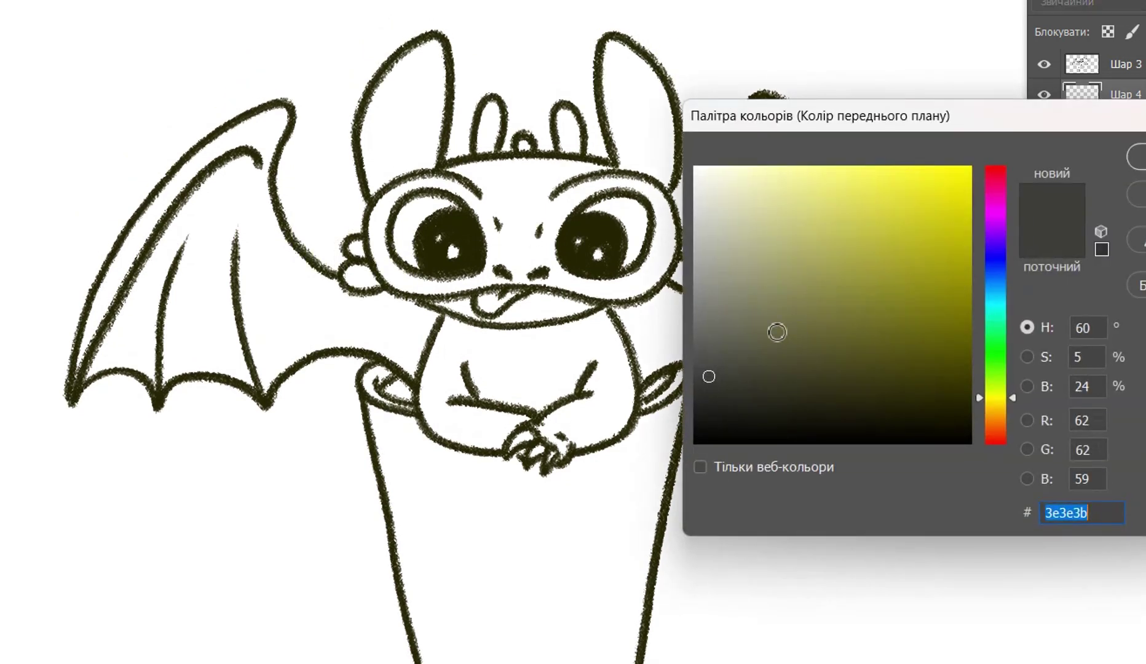
pyautogui.click(708, 350)
pyautogui.moveTo(702, 359); pyautogui.dragTo(702, 362)
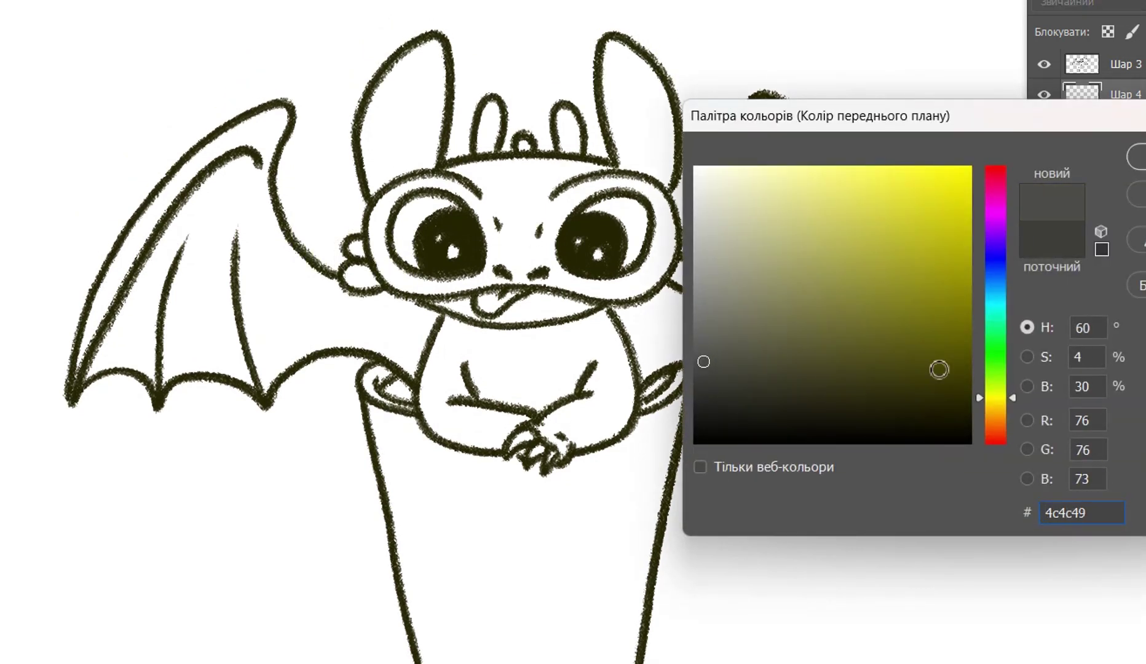
pyautogui.click(1000, 365)
pyautogui.click(1137, 157)
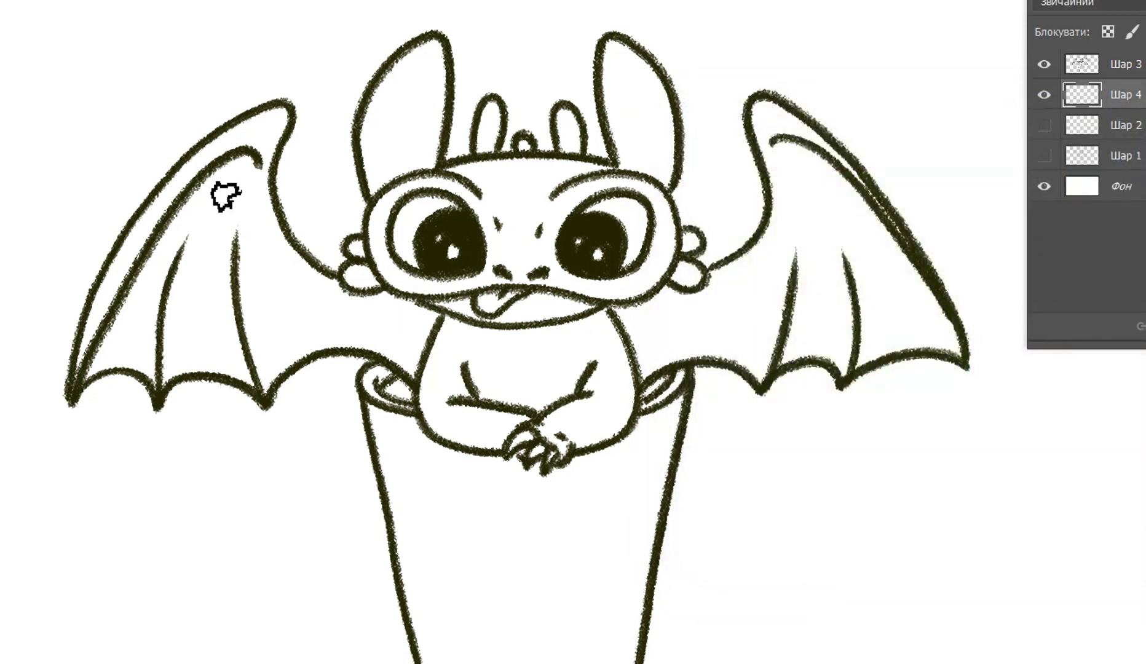
pyautogui.click(3, 1)
# Step: Paint both wings, the belly and chest, both ears and the horns dark grey
pyautogui.moveTo(261, 129)
pyautogui.mouseDown()
pyautogui.moveTo(158, 183)
pyautogui.moveTo(107, 294)
pyautogui.moveTo(132, 341)
pyautogui.moveTo(233, 277)
pyautogui.moveTo(282, 314)
pyautogui.moveTo(320, 326)
pyautogui.moveTo(373, 313)
pyautogui.moveTo(405, 339)
pyautogui.moveTo(375, 336)
pyautogui.moveTo(209, 206)
pyautogui.moveTo(147, 212)
pyautogui.moveTo(82, 363)
pyautogui.moveTo(174, 351)
pyautogui.moveTo(258, 368)
pyautogui.moveTo(239, 160)
pyautogui.moveTo(269, 114)
pyautogui.moveTo(277, 258)
pyautogui.moveTo(307, 277)
pyautogui.moveTo(375, 295)
pyautogui.moveTo(350, 249)
pyautogui.moveTo(363, 274)
pyautogui.moveTo(371, 212)
pyautogui.moveTo(422, 187)
pyautogui.moveTo(395, 177)
pyautogui.moveTo(477, 182)
pyautogui.moveTo(498, 234)
pyautogui.moveTo(418, 280)
pyautogui.moveTo(489, 276)
pyautogui.moveTo(501, 224)
pyautogui.moveTo(497, 282)
pyautogui.moveTo(535, 315)
pyautogui.moveTo(480, 332)
pyautogui.moveTo(455, 307)
pyautogui.moveTo(409, 301)
pyautogui.moveTo(443, 421)
pyautogui.moveTo(495, 431)
pyautogui.moveTo(522, 405)
pyautogui.moveTo(385, 300)
pyautogui.mouseUp()
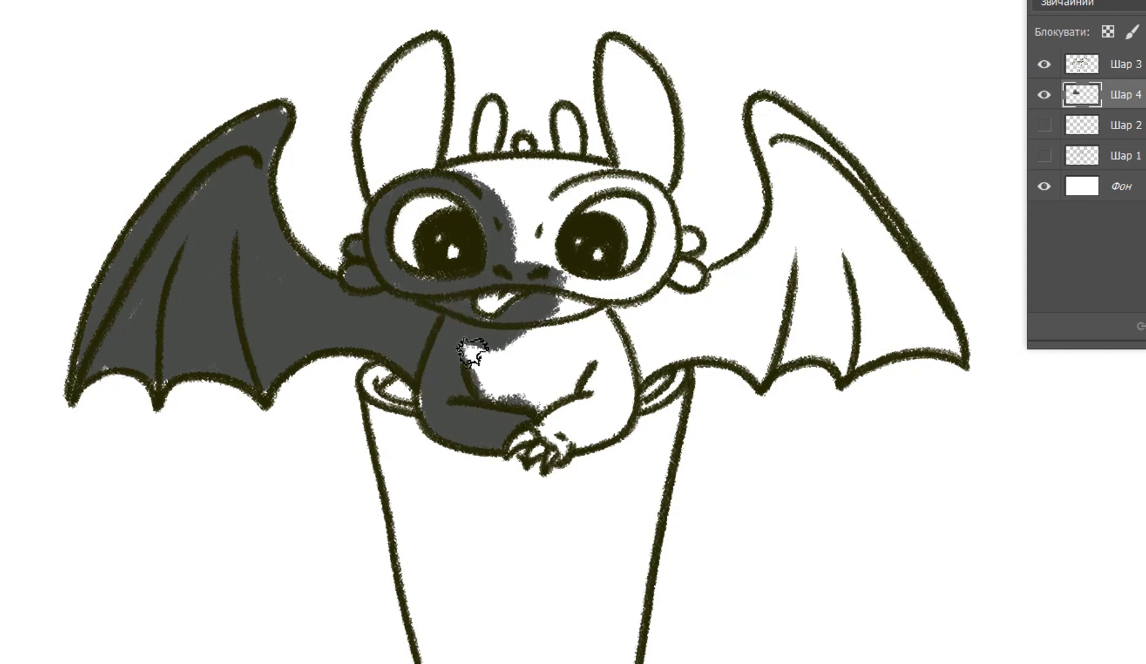
pyautogui.moveTo(497, 379)
pyautogui.mouseDown()
pyautogui.moveTo(541, 326)
pyautogui.moveTo(492, 390)
pyautogui.moveTo(550, 418)
pyautogui.moveTo(556, 439)
pyautogui.moveTo(615, 405)
pyautogui.moveTo(573, 419)
pyautogui.moveTo(612, 310)
pyautogui.moveTo(569, 292)
pyautogui.moveTo(652, 264)
pyautogui.moveTo(686, 239)
pyautogui.moveTo(679, 277)
pyautogui.moveTo(735, 295)
pyautogui.moveTo(631, 343)
pyautogui.moveTo(623, 368)
pyautogui.mouseUp()
pyautogui.moveTo(707, 341)
pyautogui.mouseDown()
pyautogui.moveTo(753, 359)
pyautogui.moveTo(811, 344)
pyautogui.moveTo(836, 369)
pyautogui.moveTo(947, 320)
pyautogui.moveTo(891, 280)
pyautogui.moveTo(756, 277)
pyautogui.moveTo(714, 292)
pyautogui.moveTo(793, 128)
pyautogui.moveTo(754, 115)
pyautogui.moveTo(916, 283)
pyautogui.moveTo(916, 245)
pyautogui.moveTo(777, 172)
pyautogui.moveTo(773, 232)
pyautogui.moveTo(873, 281)
pyautogui.mouseUp()
pyautogui.moveTo(381, 80)
pyautogui.mouseDown()
pyautogui.moveTo(369, 166)
pyautogui.moveTo(375, 110)
pyautogui.moveTo(372, 123)
pyautogui.moveTo(424, 50)
pyautogui.moveTo(397, 128)
pyautogui.moveTo(425, 84)
pyautogui.mouseUp()
pyautogui.moveTo(611, 80)
pyautogui.mouseDown()
pyautogui.moveTo(615, 143)
pyautogui.moveTo(605, 47)
pyautogui.moveTo(630, 69)
pyautogui.moveTo(647, 159)
pyautogui.moveTo(632, 160)
pyautogui.moveTo(655, 130)
pyautogui.moveTo(651, 172)
pyautogui.moveTo(615, 56)
pyautogui.mouseUp()
pyautogui.moveTo(570, 139)
pyautogui.mouseDown()
pyautogui.moveTo(557, 112)
pyautogui.moveTo(502, 120)
pyautogui.moveTo(492, 105)
pyautogui.moveTo(484, 116)
pyautogui.moveTo(523, 173)
pyautogui.moveTo(498, 192)
pyautogui.moveTo(445, 173)
pyautogui.moveTo(545, 162)
pyautogui.moveTo(515, 193)
pyautogui.moveTo(519, 248)
pyautogui.moveTo(553, 283)
pyautogui.moveTo(547, 265)
pyautogui.moveTo(602, 284)
pyautogui.moveTo(659, 253)
pyautogui.moveTo(622, 278)
pyautogui.moveTo(652, 250)
pyautogui.moveTo(658, 217)
pyautogui.moveTo(631, 180)
pyautogui.moveTo(546, 198)
pyautogui.moveTo(543, 212)
pyautogui.moveTo(584, 174)
pyautogui.mouseUp()
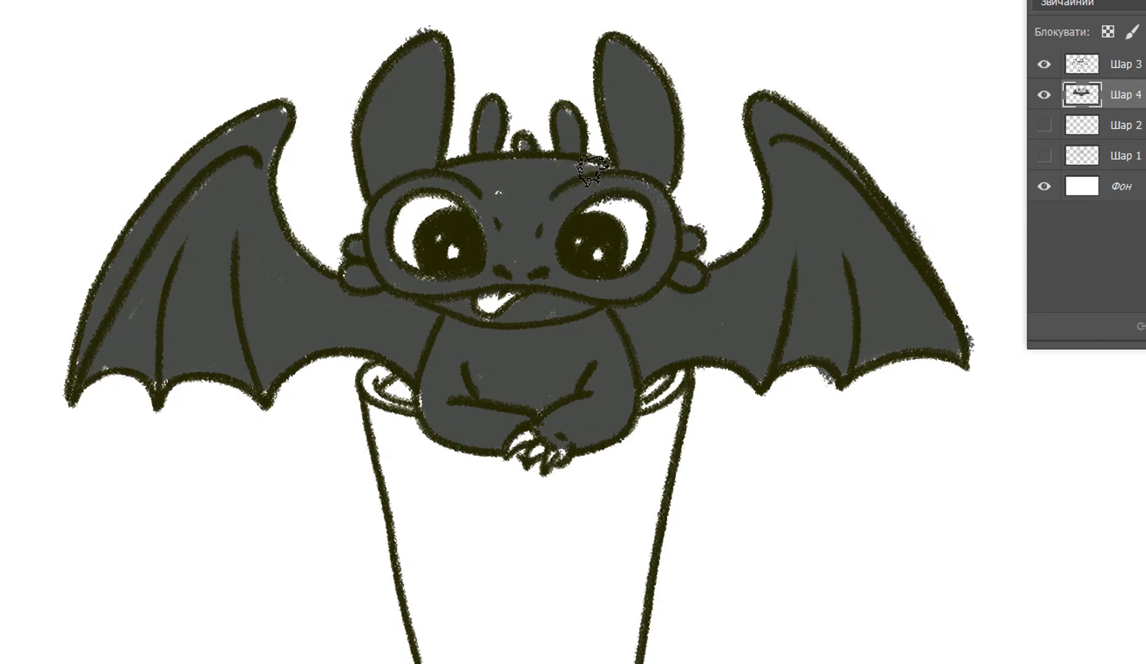
# Step: Paint the dragon's tongue pink-red ec0c4b
pyautogui.moveTo(999, 427); pyautogui.dragTo(997, 421)
pyautogui.click(994, 436)
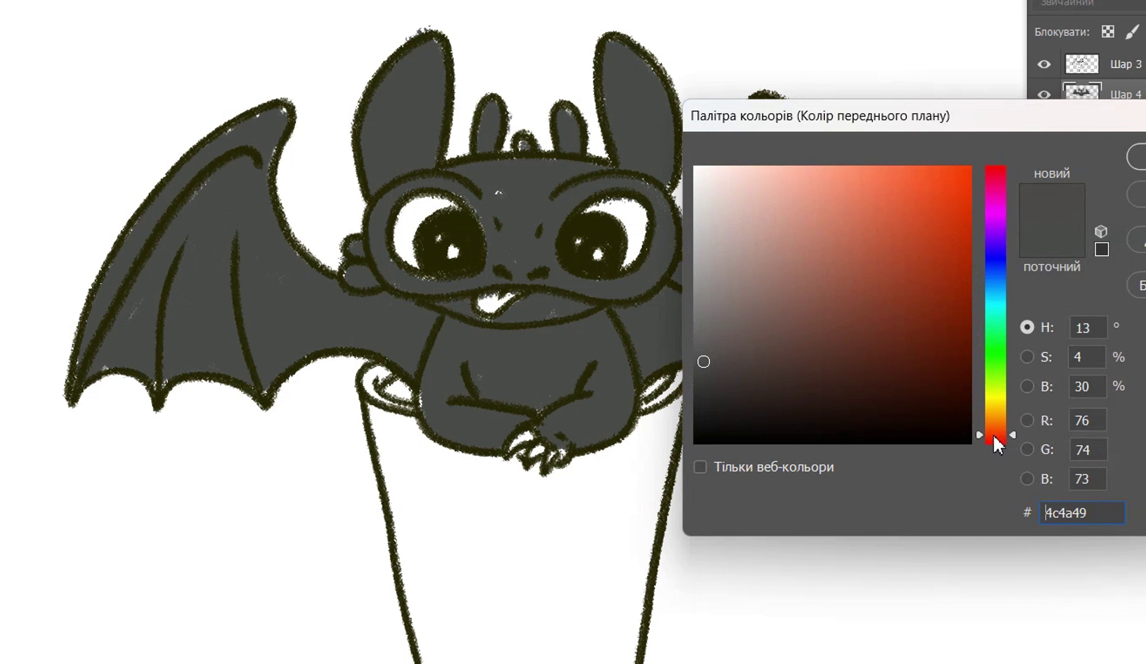
pyautogui.click(1002, 180)
pyautogui.click(956, 187)
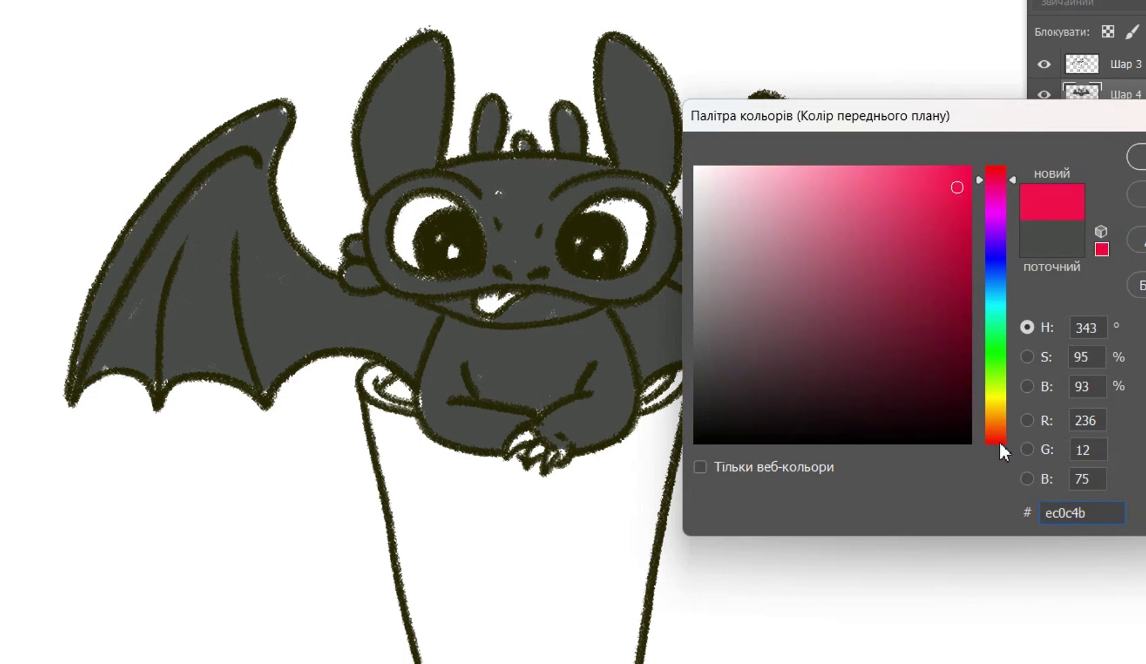
pyautogui.press('Return')
pyautogui.moveTo(486, 297); pyautogui.dragTo(501, 292)
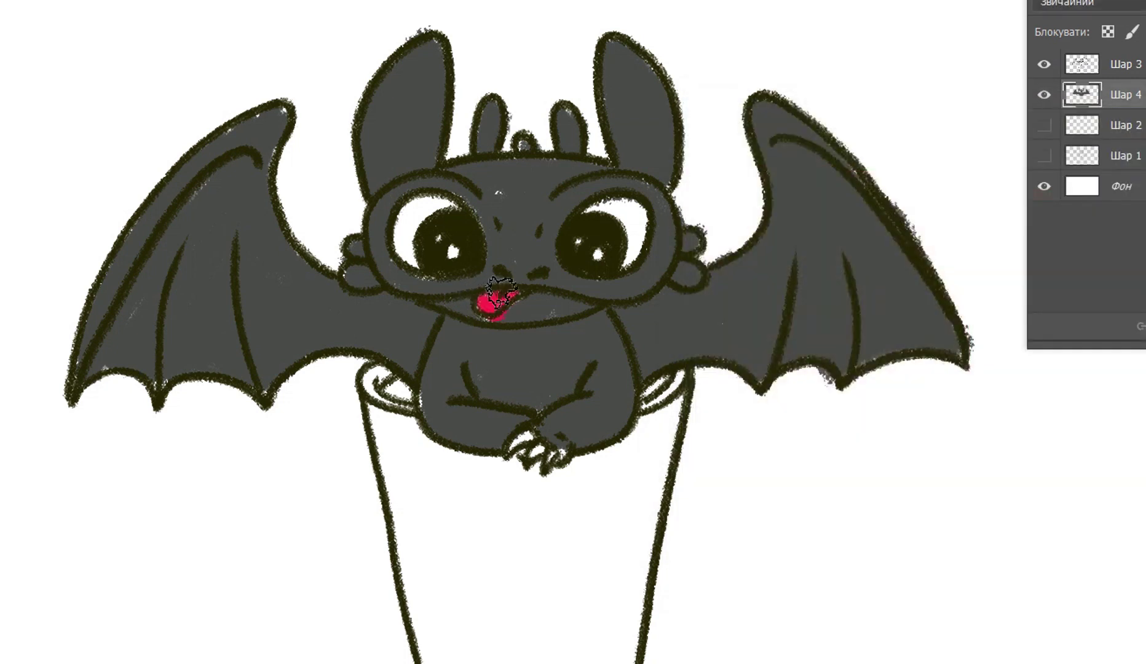
# Step: Paint the eye areas around both pupils green 35883d
pyautogui.click(4, 464)
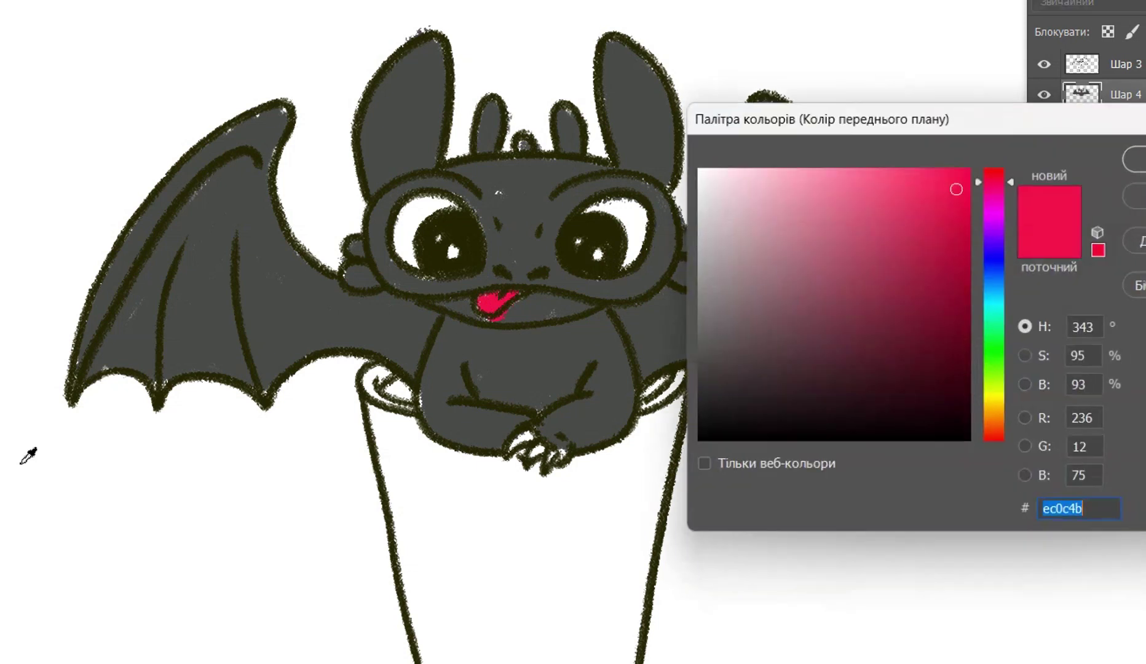
pyautogui.click(993, 346)
pyautogui.click(948, 284)
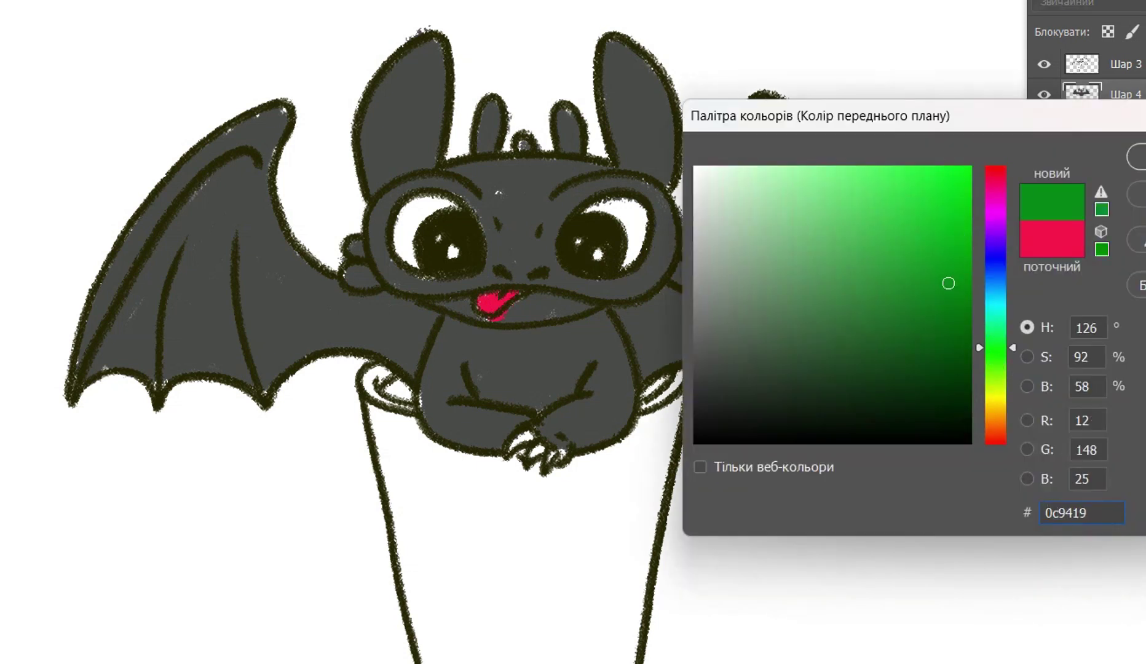
pyautogui.click(861, 298)
pyautogui.press('Return')
pyautogui.moveTo(405, 212)
pyautogui.mouseDown()
pyautogui.moveTo(399, 232)
pyautogui.moveTo(396, 203)
pyautogui.moveTo(430, 191)
pyautogui.mouseUp()
pyautogui.moveTo(578, 219)
pyautogui.mouseDown()
pyautogui.moveTo(618, 201)
pyautogui.moveTo(579, 210)
pyautogui.moveTo(624, 206)
pyautogui.moveTo(620, 252)
pyautogui.moveTo(624, 201)
pyautogui.mouseUp()
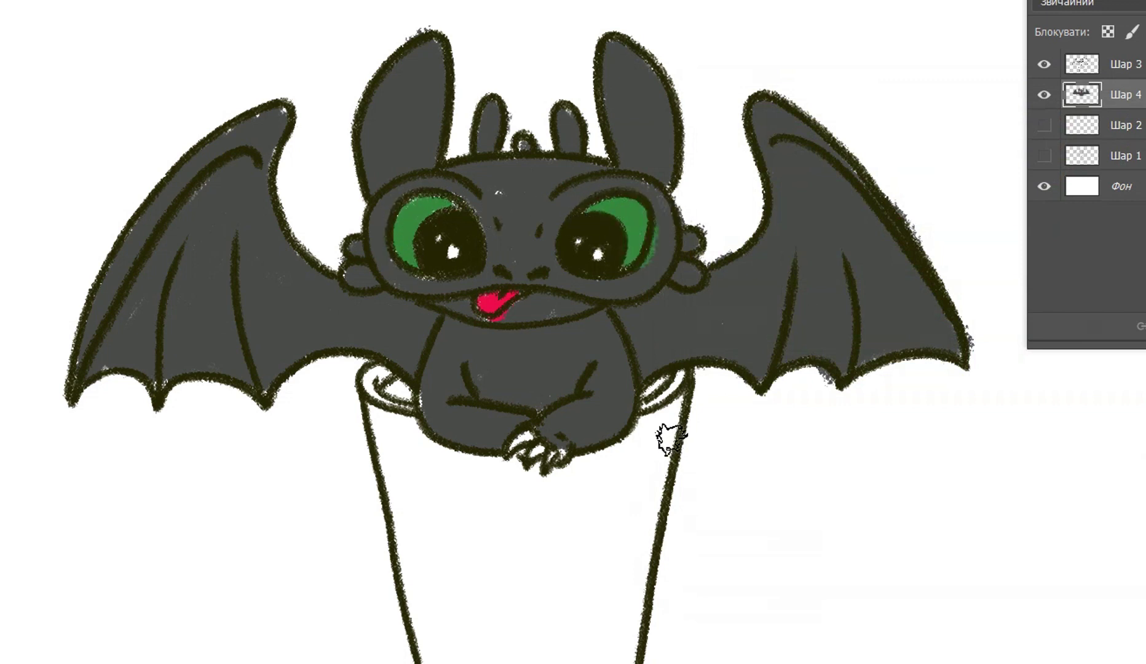
pyautogui.scroll(-2, 474, 553)
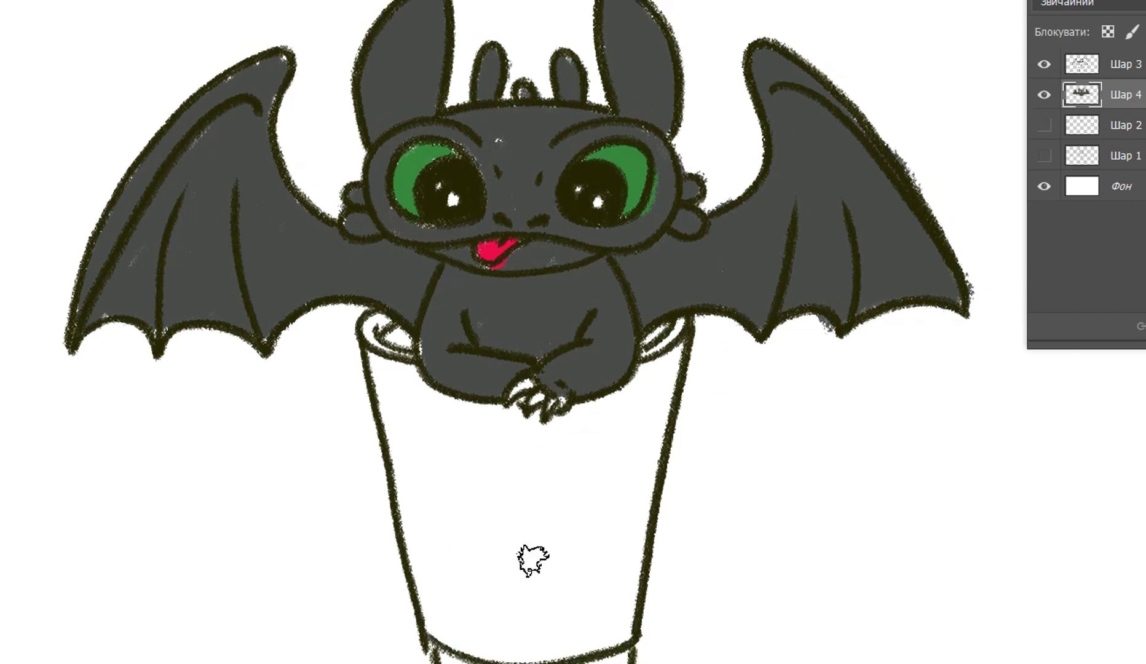
# Step: Pick a brown and paint the cup's body and lower band brown
pyautogui.moveTo(901, 268)
pyautogui.mouseDown()
pyautogui.moveTo(854, 233)
pyautogui.moveTo(882, 255)
pyautogui.mouseUp()
pyautogui.moveTo(922, 342); pyautogui.dragTo(858, 307)
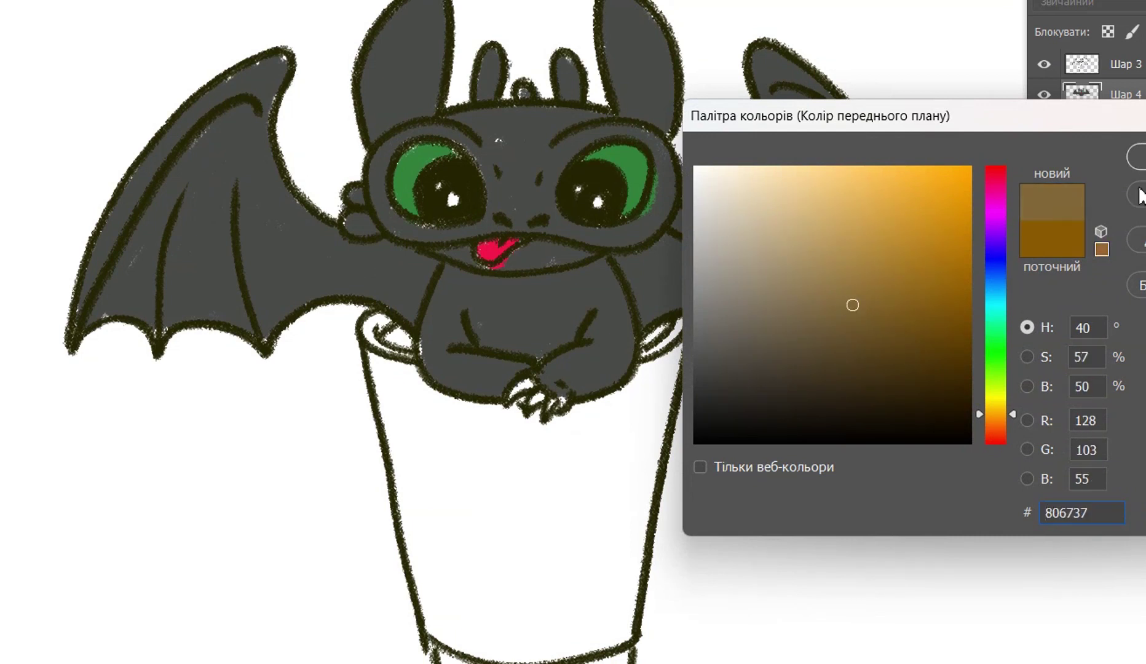
pyautogui.click(1137, 157)
pyautogui.moveTo(393, 369)
pyautogui.mouseDown()
pyautogui.moveTo(401, 447)
pyautogui.moveTo(364, 330)
pyautogui.moveTo(391, 341)
pyautogui.moveTo(404, 426)
pyautogui.moveTo(398, 387)
pyautogui.moveTo(460, 426)
pyautogui.moveTo(503, 425)
pyautogui.moveTo(463, 413)
pyautogui.moveTo(547, 421)
pyautogui.moveTo(587, 406)
pyautogui.moveTo(668, 322)
pyautogui.moveTo(598, 574)
pyautogui.moveTo(606, 428)
pyautogui.moveTo(538, 490)
pyautogui.moveTo(500, 478)
pyautogui.moveTo(437, 496)
pyautogui.moveTo(416, 487)
pyautogui.moveTo(364, 369)
pyautogui.moveTo(437, 598)
pyautogui.moveTo(412, 534)
pyautogui.moveTo(430, 635)
pyautogui.moveTo(461, 614)
pyautogui.moveTo(489, 548)
pyautogui.moveTo(581, 576)
pyautogui.moveTo(612, 616)
pyautogui.moveTo(651, 440)
pyautogui.moveTo(510, 482)
pyautogui.moveTo(438, 451)
pyautogui.mouseUp()
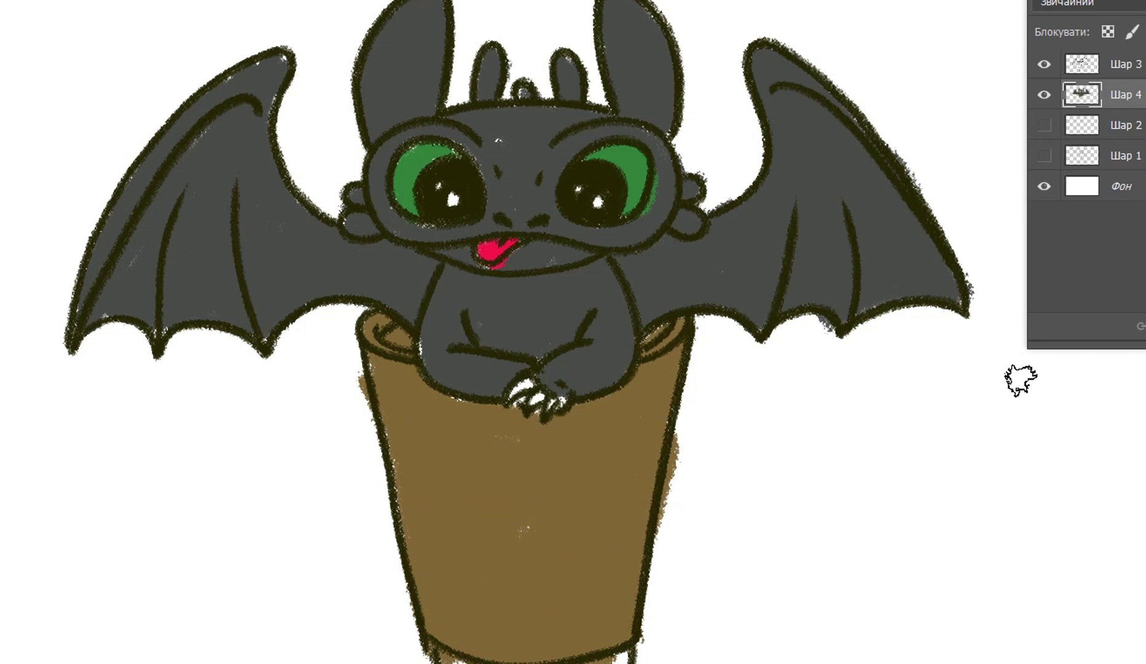
pyautogui.scroll(-3, 1020, 379)
pyautogui.moveTo(442, 528)
pyautogui.mouseDown()
pyautogui.moveTo(533, 535)
pyautogui.moveTo(587, 523)
pyautogui.moveTo(520, 519)
pyautogui.moveTo(601, 515)
pyautogui.mouseUp()
# Step: Hatch dark brown shading on the cup's rim, upper right, middle and lower band
pyautogui.click(869, 358)
pyautogui.click(1138, 158)
pyautogui.moveTo(385, 174)
pyautogui.mouseDown()
pyautogui.moveTo(393, 183)
pyautogui.moveTo(376, 173)
pyautogui.mouseUp()
pyautogui.moveTo(655, 179)
pyautogui.mouseDown()
pyautogui.moveTo(667, 161)
pyautogui.moveTo(660, 194)
pyautogui.moveTo(568, 258)
pyautogui.moveTo(663, 223)
pyautogui.moveTo(581, 248)
pyautogui.mouseUp()
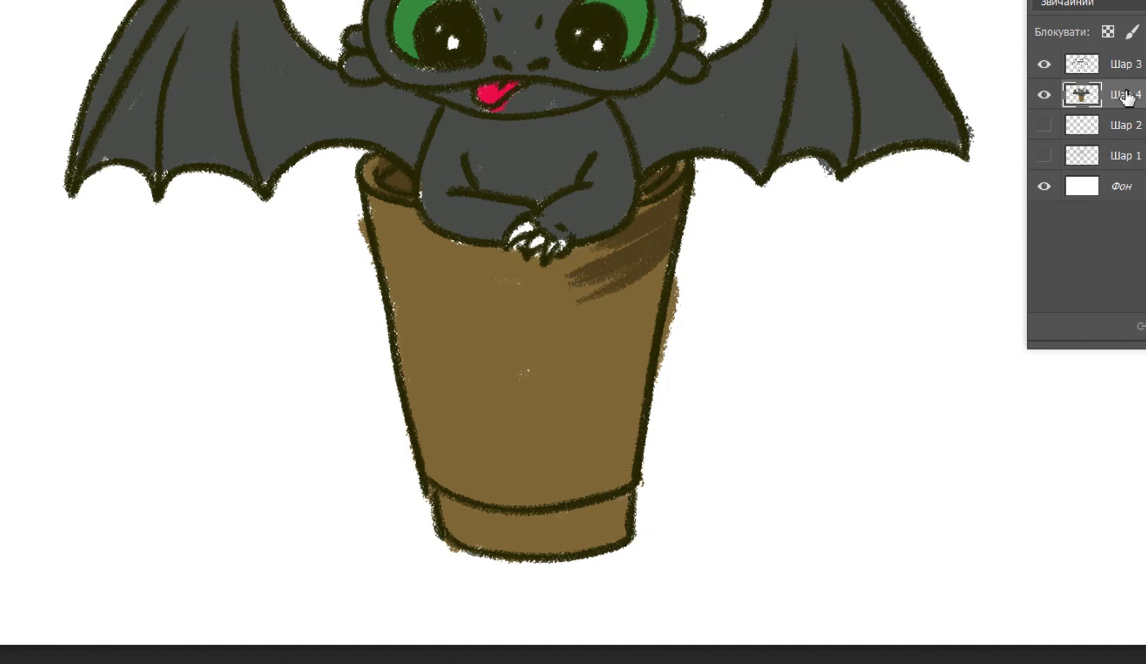
pyautogui.moveTo(658, 261)
pyautogui.mouseDown()
pyautogui.moveTo(619, 272)
pyautogui.moveTo(649, 288)
pyautogui.moveTo(544, 355)
pyautogui.moveTo(591, 342)
pyautogui.moveTo(607, 353)
pyautogui.moveTo(577, 411)
pyautogui.moveTo(529, 438)
pyautogui.moveTo(566, 421)
pyautogui.moveTo(616, 426)
pyautogui.moveTo(531, 486)
pyautogui.moveTo(614, 470)
pyautogui.moveTo(614, 359)
pyautogui.moveTo(620, 453)
pyautogui.moveTo(594, 458)
pyautogui.moveTo(594, 347)
pyautogui.mouseUp()
pyautogui.moveTo(615, 495)
pyautogui.mouseDown()
pyautogui.moveTo(414, 485)
pyautogui.moveTo(641, 489)
pyautogui.moveTo(593, 529)
pyautogui.moveTo(520, 530)
pyautogui.mouseUp()
pyautogui.scroll(2, 520, 307)
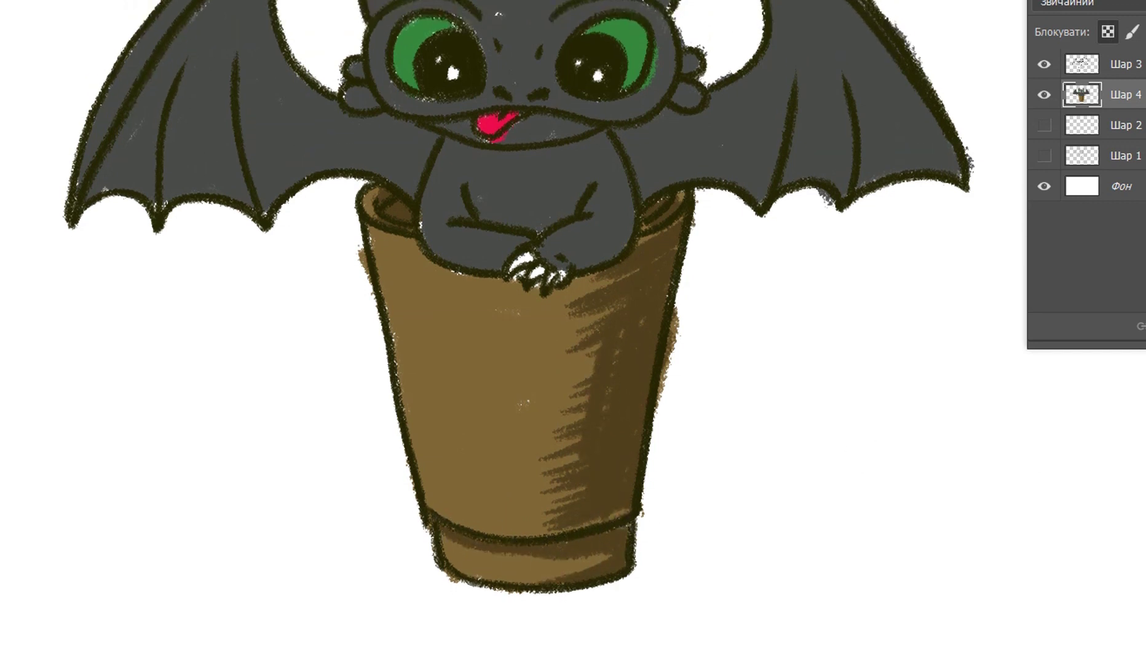
pyautogui.moveTo(559, 284)
pyautogui.mouseDown()
pyautogui.moveTo(523, 309)
pyautogui.moveTo(547, 327)
pyautogui.moveTo(535, 396)
pyautogui.moveTo(547, 430)
pyautogui.moveTo(592, 419)
pyautogui.moveTo(590, 377)
pyautogui.moveTo(484, 309)
pyautogui.moveTo(518, 297)
pyautogui.moveTo(506, 455)
pyautogui.moveTo(522, 517)
pyautogui.moveTo(461, 461)
pyautogui.moveTo(461, 393)
pyautogui.moveTo(420, 316)
pyautogui.mouseUp()
# Step: Add light beige highlights across the cup and along its base band
pyautogui.click(2, 369)
pyautogui.click(782, 225)
pyautogui.click(1137, 158)
pyautogui.moveTo(370, 230)
pyautogui.mouseDown()
pyautogui.moveTo(421, 261)
pyautogui.moveTo(378, 284)
pyautogui.moveTo(359, 235)
pyautogui.moveTo(409, 347)
pyautogui.moveTo(378, 249)
pyautogui.moveTo(400, 265)
pyautogui.moveTo(418, 261)
pyautogui.moveTo(394, 280)
pyautogui.moveTo(447, 295)
pyautogui.moveTo(399, 294)
pyautogui.moveTo(401, 335)
pyautogui.moveTo(436, 347)
pyautogui.moveTo(386, 295)
pyautogui.moveTo(392, 323)
pyautogui.moveTo(469, 355)
pyautogui.moveTo(417, 384)
pyautogui.moveTo(449, 414)
pyautogui.moveTo(416, 464)
pyautogui.moveTo(424, 500)
pyautogui.moveTo(516, 533)
pyautogui.moveTo(610, 512)
pyautogui.mouseUp()
pyautogui.moveTo(452, 558); pyautogui.dragTo(495, 581)
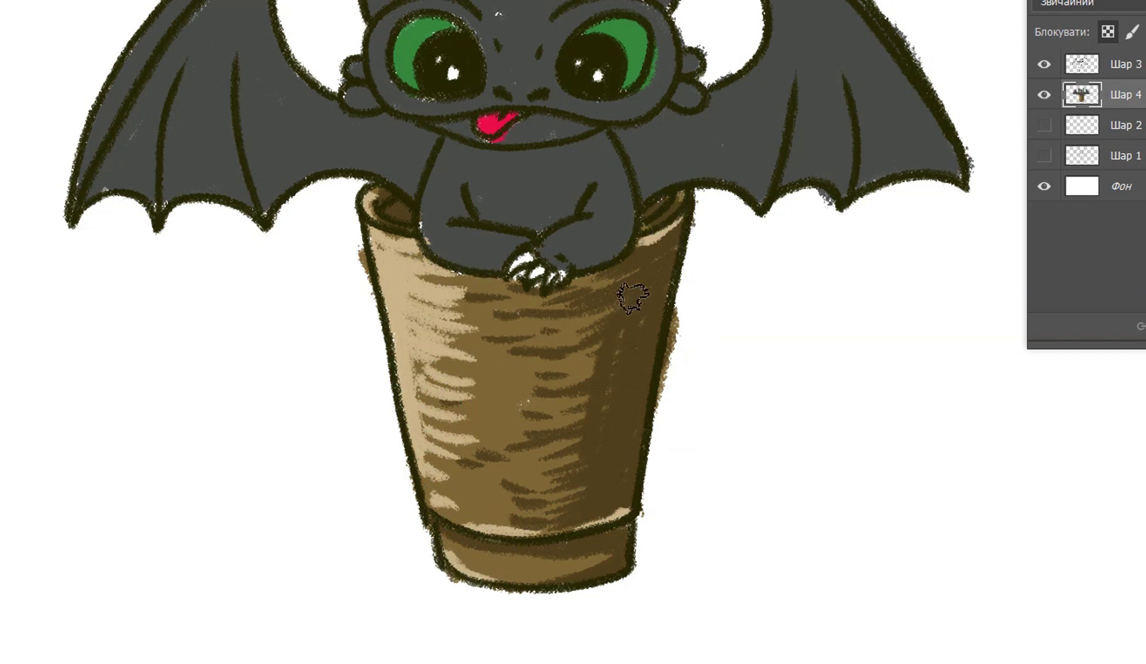
pyautogui.scroll(5, 485, 362)
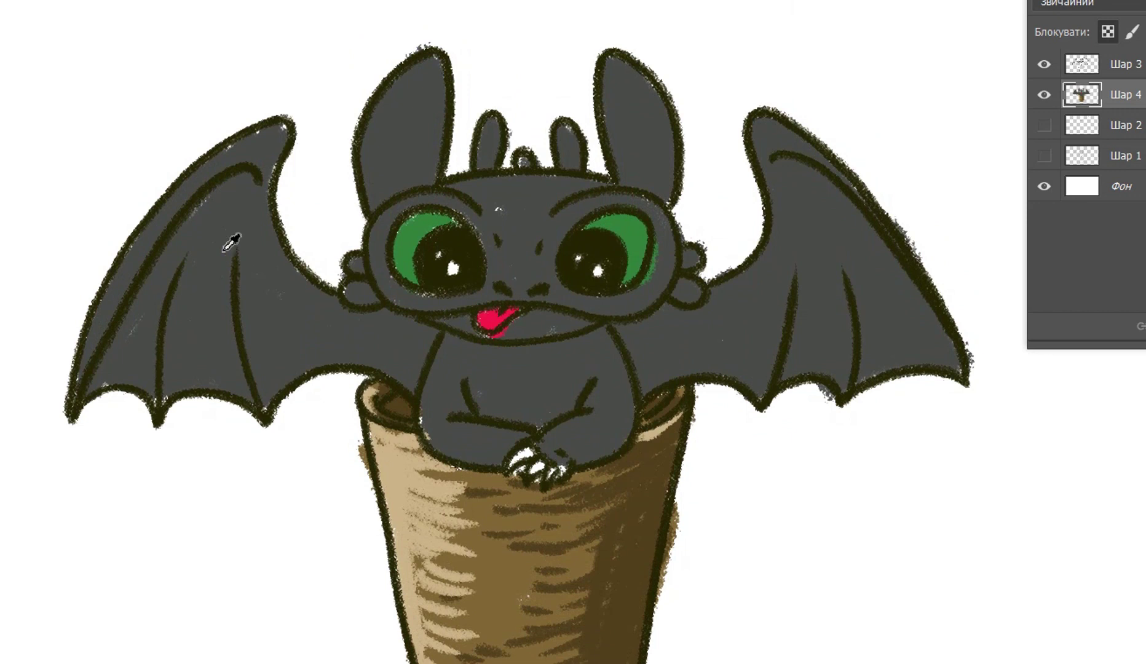
# Step: Set light grey a3a5a2 and highlight the ears, head spikes, head top and brows
pyautogui.press('n')
pyautogui.moveTo(702, 269); pyautogui.dragTo(698, 265)
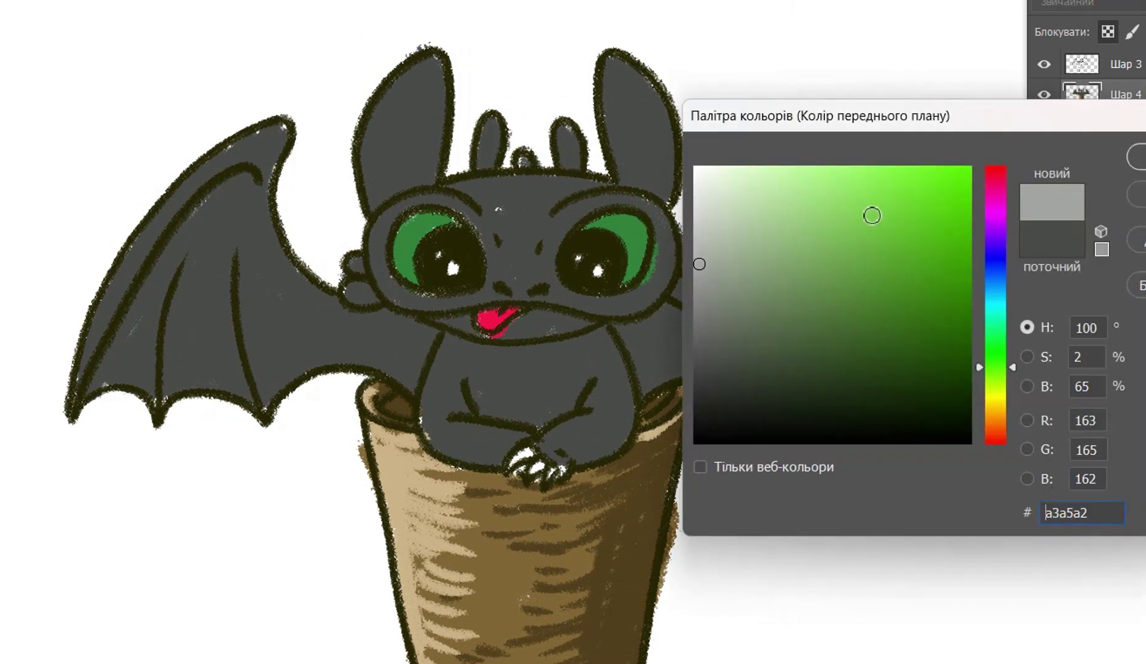
pyautogui.press('Return')
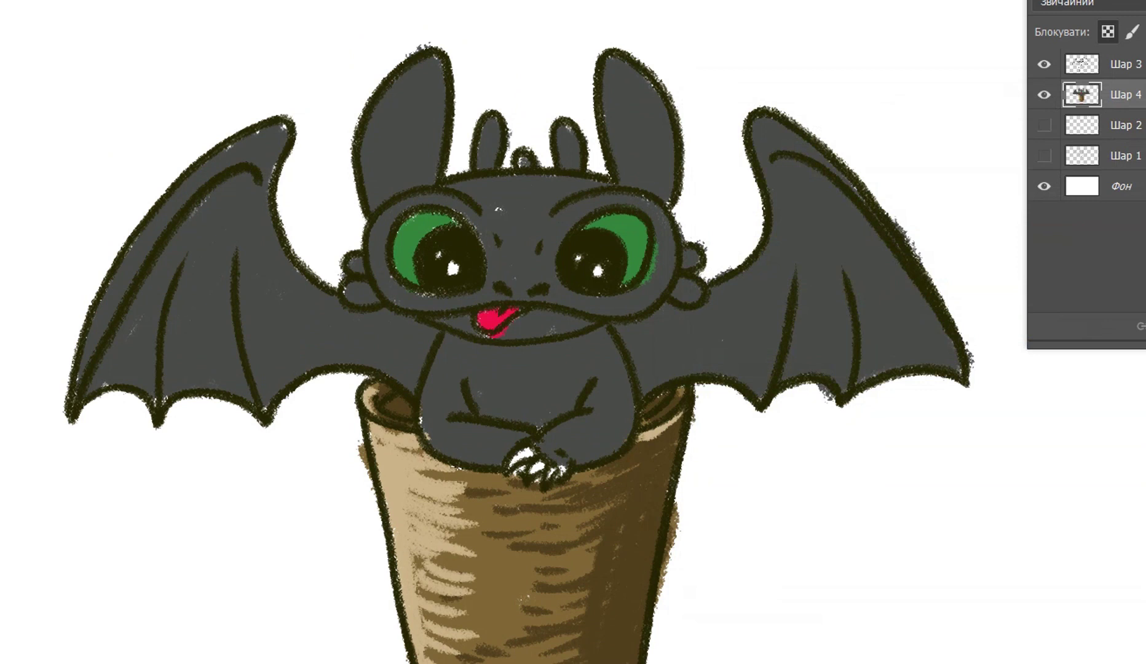
pyautogui.moveTo(406, 74)
pyautogui.mouseDown()
pyautogui.moveTo(366, 197)
pyautogui.moveTo(422, 68)
pyautogui.mouseUp()
pyautogui.moveTo(605, 62)
pyautogui.mouseDown()
pyautogui.moveTo(600, 116)
pyautogui.moveTo(626, 180)
pyautogui.mouseUp()
pyautogui.moveTo(562, 128); pyautogui.dragTo(561, 179)
pyautogui.moveTo(491, 127)
pyautogui.mouseDown()
pyautogui.moveTo(572, 226)
pyautogui.moveTo(472, 180)
pyautogui.moveTo(446, 183)
pyautogui.moveTo(644, 188)
pyautogui.moveTo(622, 201)
pyautogui.mouseUp()
pyautogui.moveTo(555, 212); pyautogui.dragTo(673, 220)
pyautogui.moveTo(467, 208)
pyautogui.mouseDown()
pyautogui.moveTo(434, 195)
pyautogui.moveTo(382, 231)
pyautogui.moveTo(352, 169)
pyautogui.moveTo(367, 214)
pyautogui.moveTo(371, 282)
pyautogui.mouseUp()
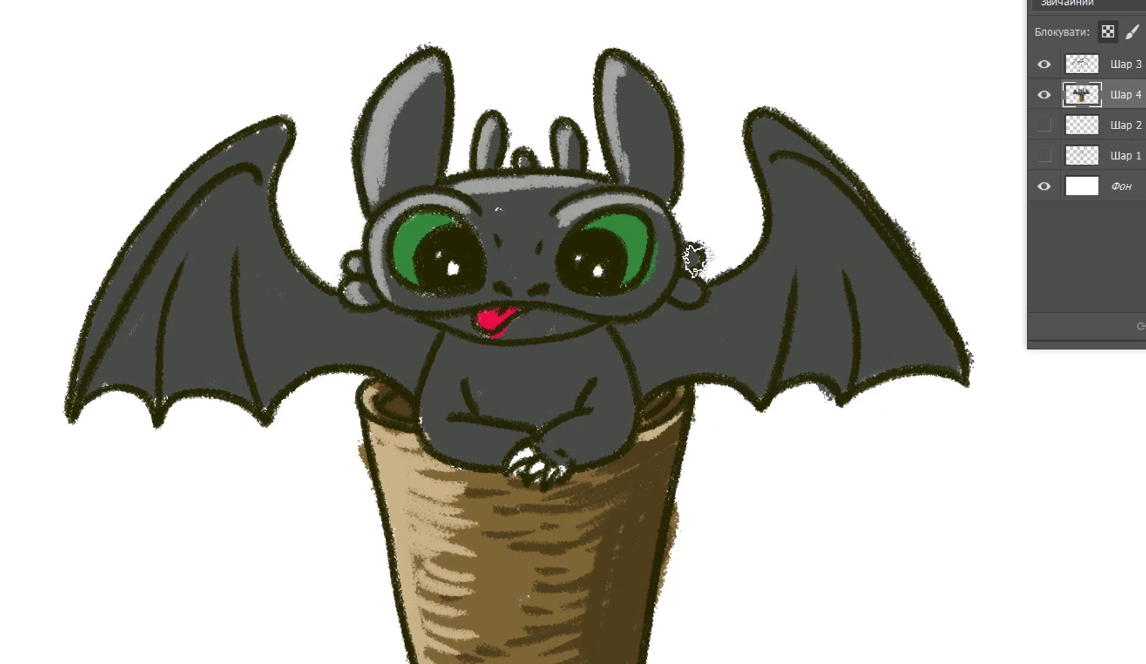
# Step: Highlight both wings' edges and inner ribs, plus the body's left side and arm
pyautogui.moveTo(246, 154)
pyautogui.mouseDown()
pyautogui.moveTo(267, 140)
pyautogui.moveTo(204, 171)
pyautogui.moveTo(96, 316)
pyautogui.moveTo(93, 383)
pyautogui.mouseUp()
pyautogui.moveTo(765, 137); pyautogui.dragTo(772, 234)
pyautogui.moveTo(748, 117); pyautogui.dragTo(857, 206)
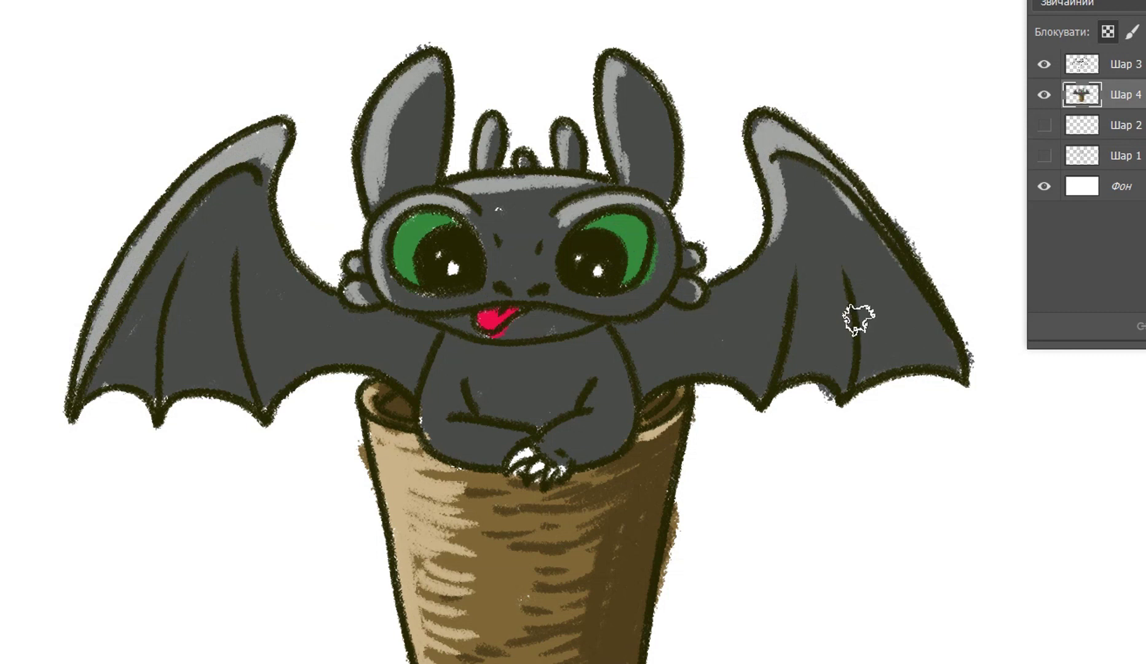
pyautogui.moveTo(854, 360); pyautogui.dragTo(833, 245)
pyautogui.moveTo(771, 385); pyautogui.dragTo(802, 273)
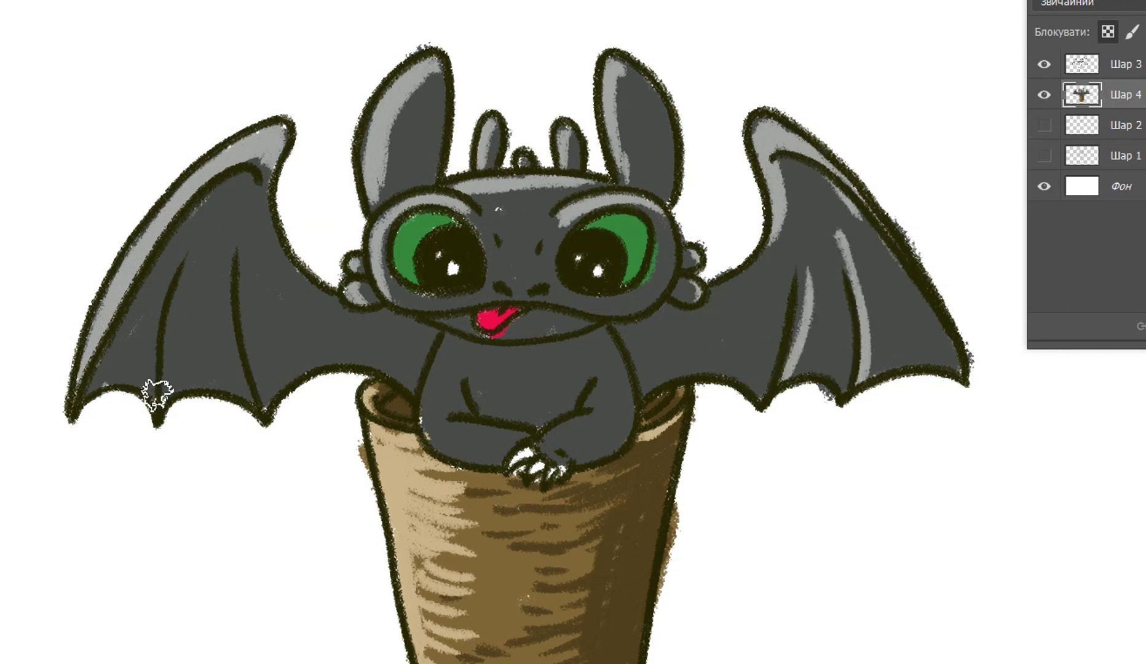
pyautogui.moveTo(157, 393); pyautogui.dragTo(182, 261)
pyautogui.moveTo(259, 408); pyautogui.dragTo(251, 223)
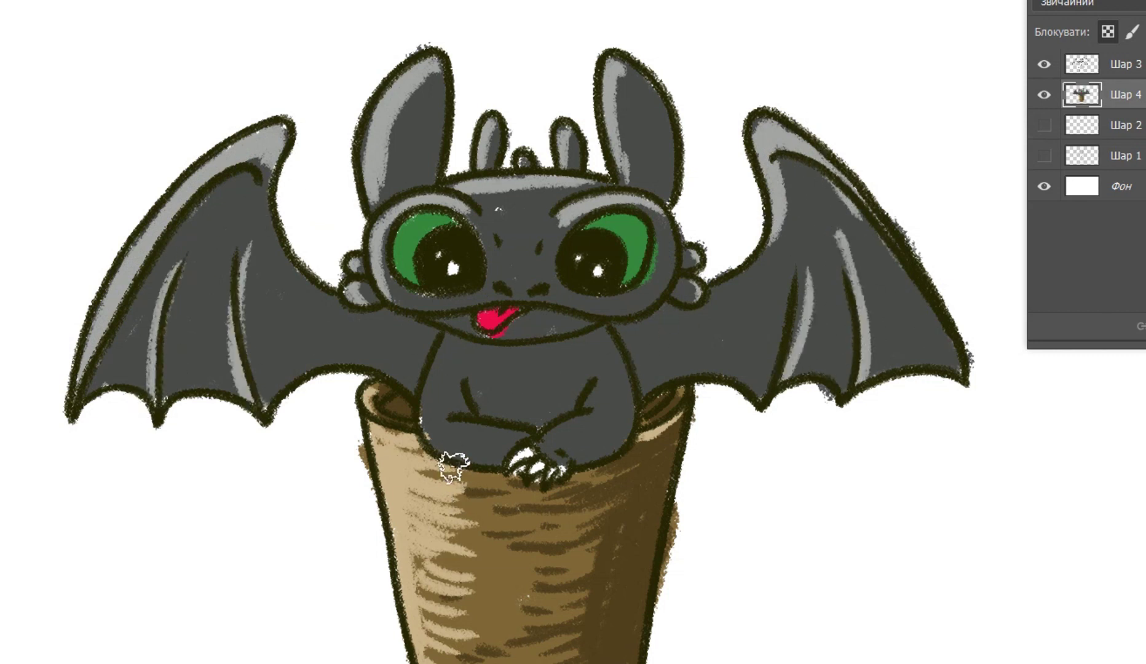
pyautogui.moveTo(432, 342)
pyautogui.mouseDown()
pyautogui.moveTo(423, 385)
pyautogui.moveTo(510, 406)
pyautogui.moveTo(429, 397)
pyautogui.moveTo(479, 440)
pyautogui.moveTo(418, 400)
pyautogui.moveTo(520, 440)
pyautogui.moveTo(581, 420)
pyautogui.moveTo(538, 434)
pyautogui.moveTo(595, 371)
pyautogui.mouseUp()
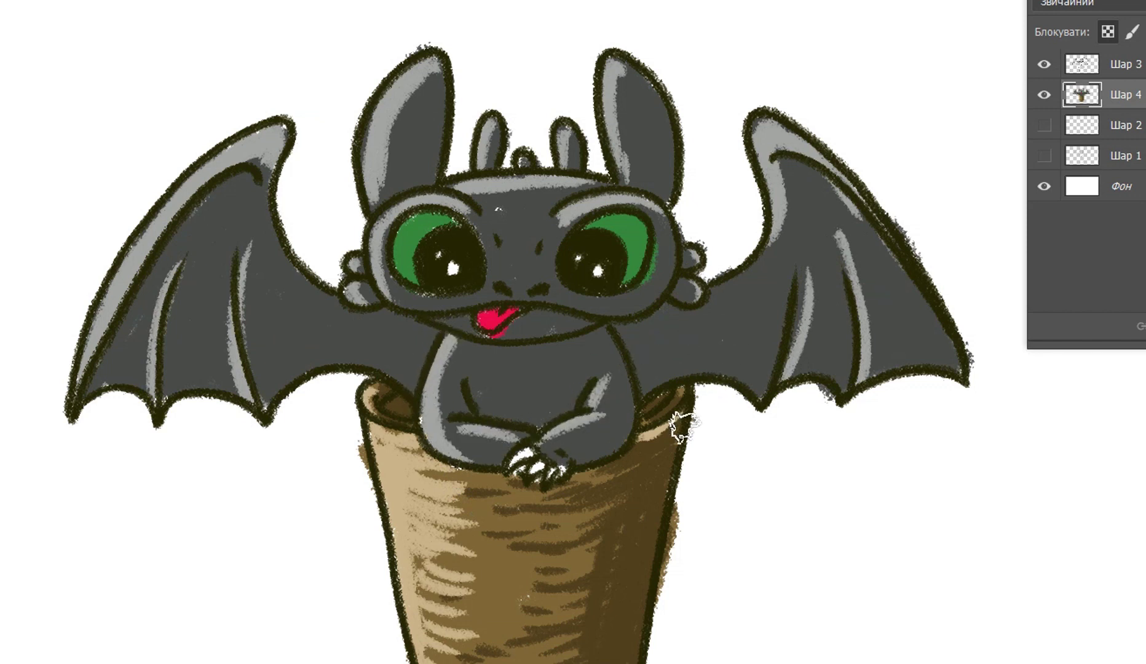
pyautogui.moveTo(955, 373); pyautogui.dragTo(845, 212)
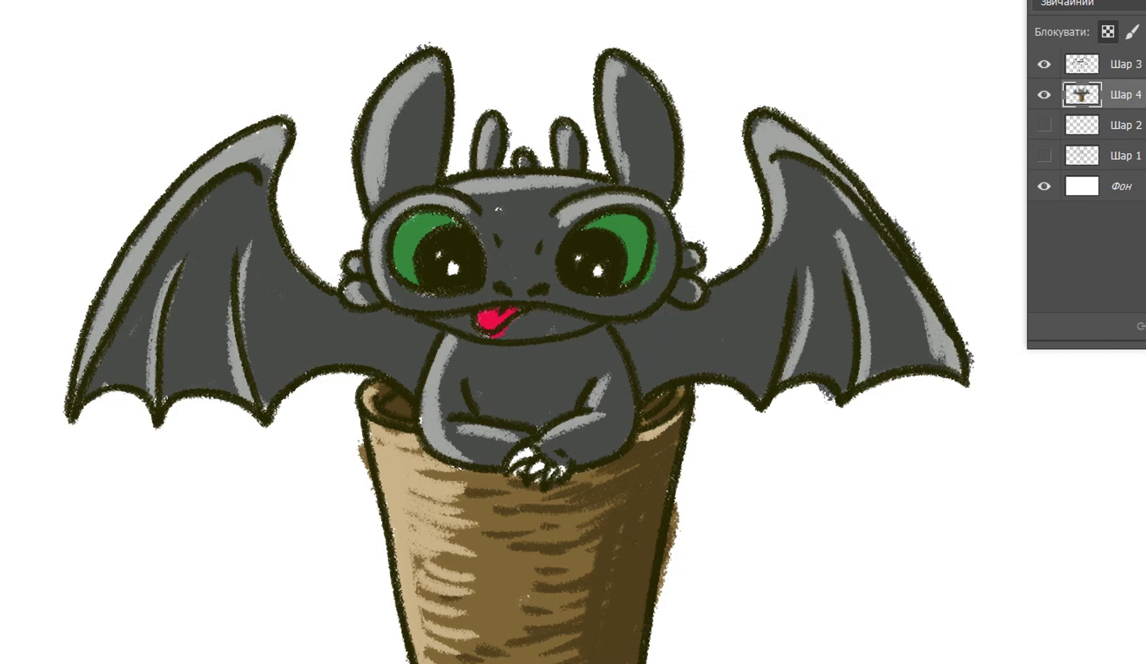
# Step: Set dark grey 2b2c2b and shade below the head, beside the cheek, and both ears
pyautogui.click(701, 399)
pyautogui.click(1139, 156)
pyautogui.moveTo(389, 326)
pyautogui.mouseDown()
pyautogui.moveTo(381, 312)
pyautogui.moveTo(424, 339)
pyautogui.moveTo(423, 375)
pyautogui.mouseUp()
pyautogui.moveTo(633, 332)
pyautogui.mouseDown()
pyautogui.moveTo(656, 305)
pyautogui.moveTo(697, 296)
pyautogui.moveTo(632, 352)
pyautogui.moveTo(634, 386)
pyautogui.moveTo(628, 346)
pyautogui.moveTo(655, 339)
pyautogui.moveTo(716, 286)
pyautogui.mouseUp()
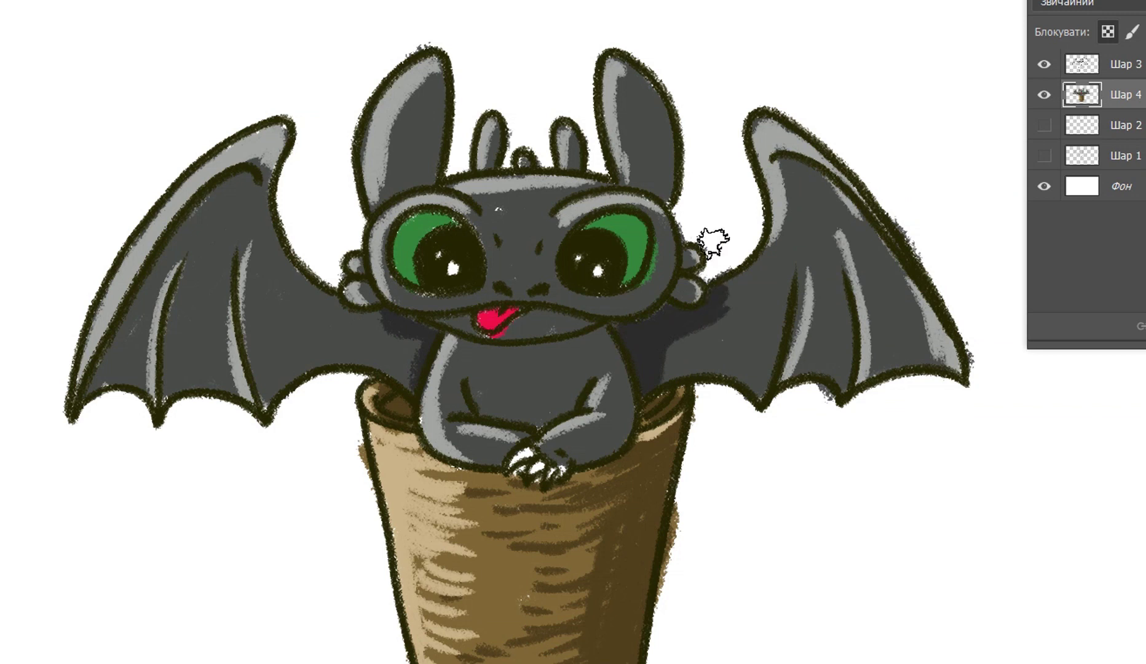
pyautogui.moveTo(659, 179); pyautogui.dragTo(652, 73)
pyautogui.moveTo(425, 178); pyautogui.dragTo(422, 161)
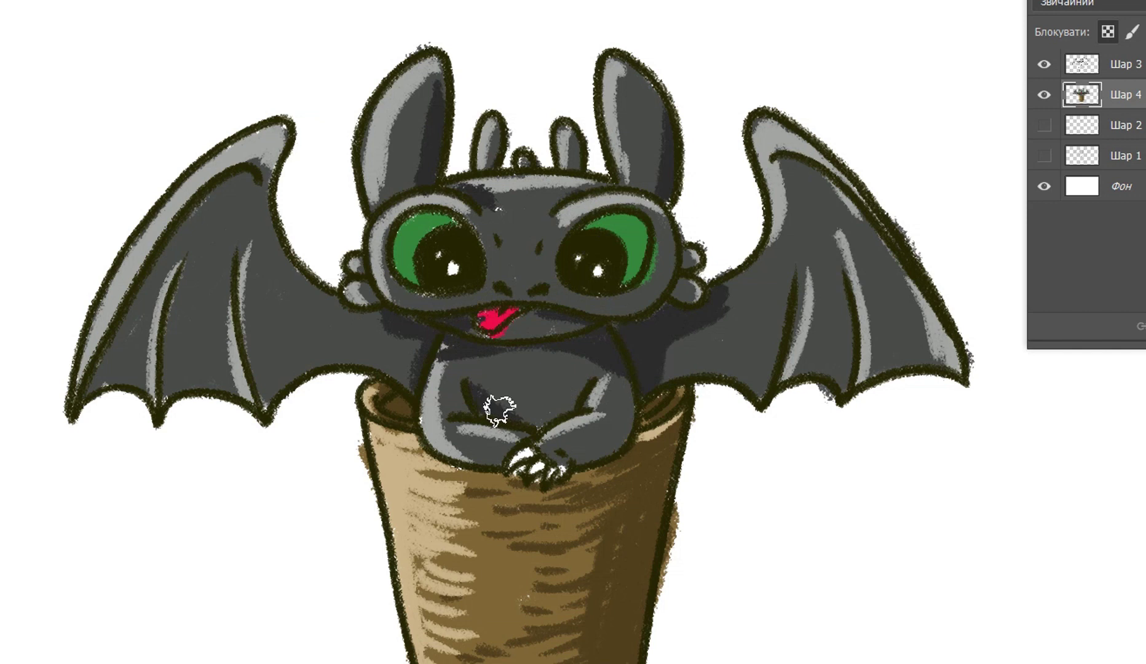
# Step: Shade the right wing's inner edge and folds and the left wing's bones and edges
pyautogui.moveTo(670, 366)
pyautogui.mouseDown()
pyautogui.moveTo(770, 252)
pyautogui.moveTo(761, 249)
pyautogui.moveTo(793, 183)
pyautogui.moveTo(781, 158)
pyautogui.moveTo(769, 249)
pyautogui.moveTo(777, 196)
pyautogui.mouseUp()
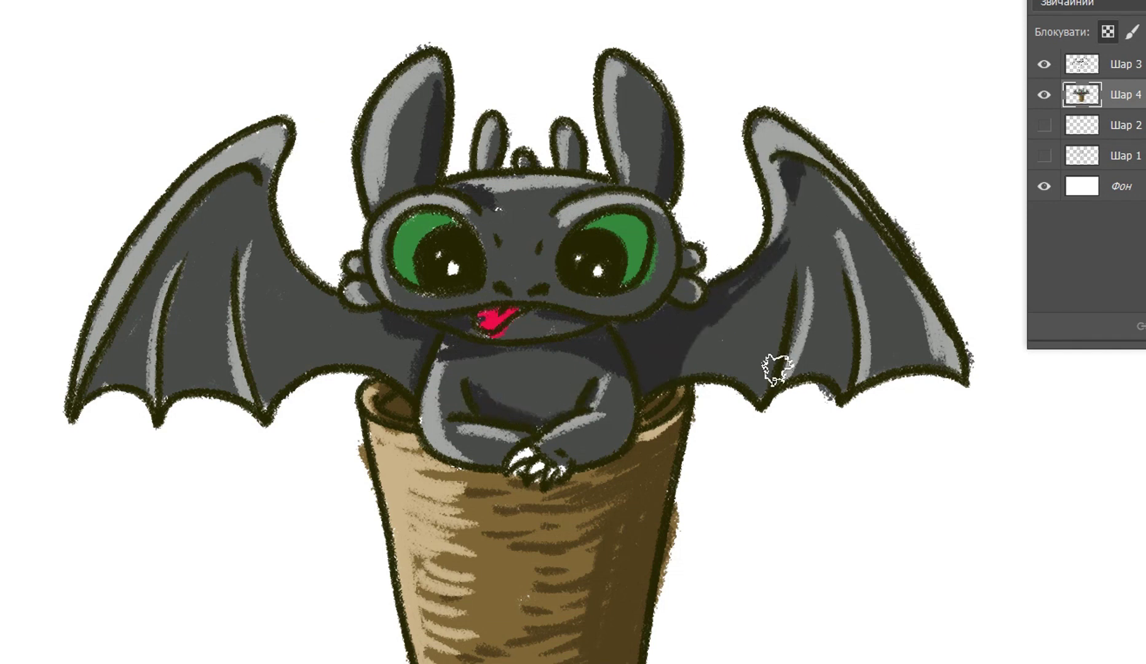
pyautogui.moveTo(797, 372)
pyautogui.mouseDown()
pyautogui.moveTo(823, 321)
pyautogui.moveTo(888, 372)
pyautogui.mouseUp()
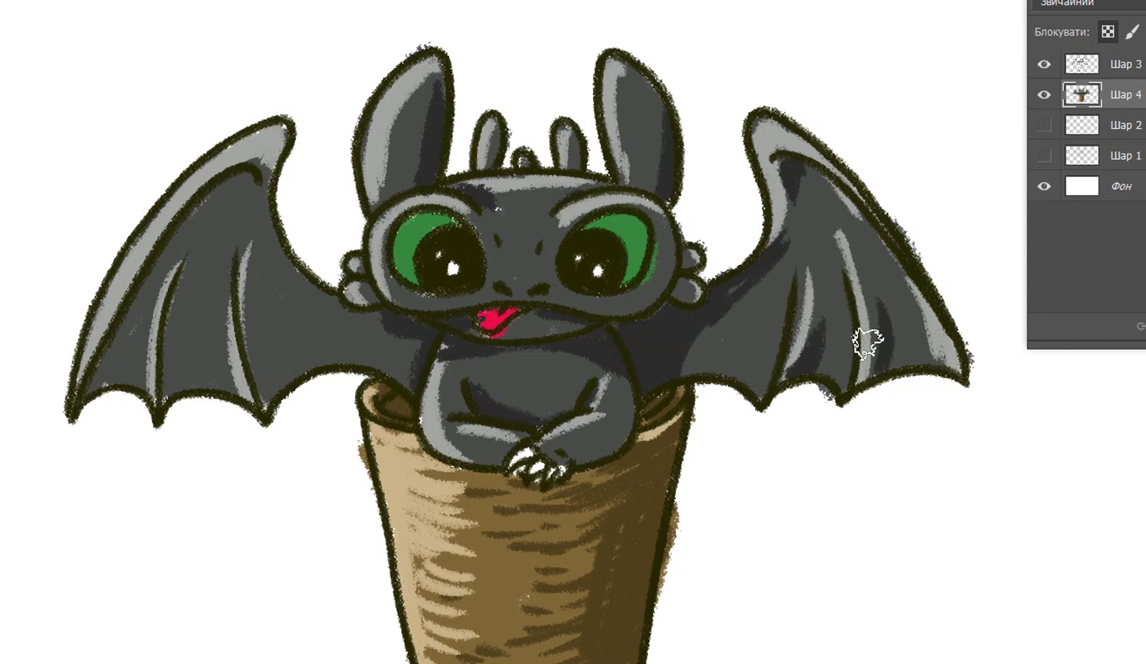
pyautogui.moveTo(262, 393); pyautogui.dragTo(244, 260)
pyautogui.moveTo(161, 394); pyautogui.dragTo(170, 267)
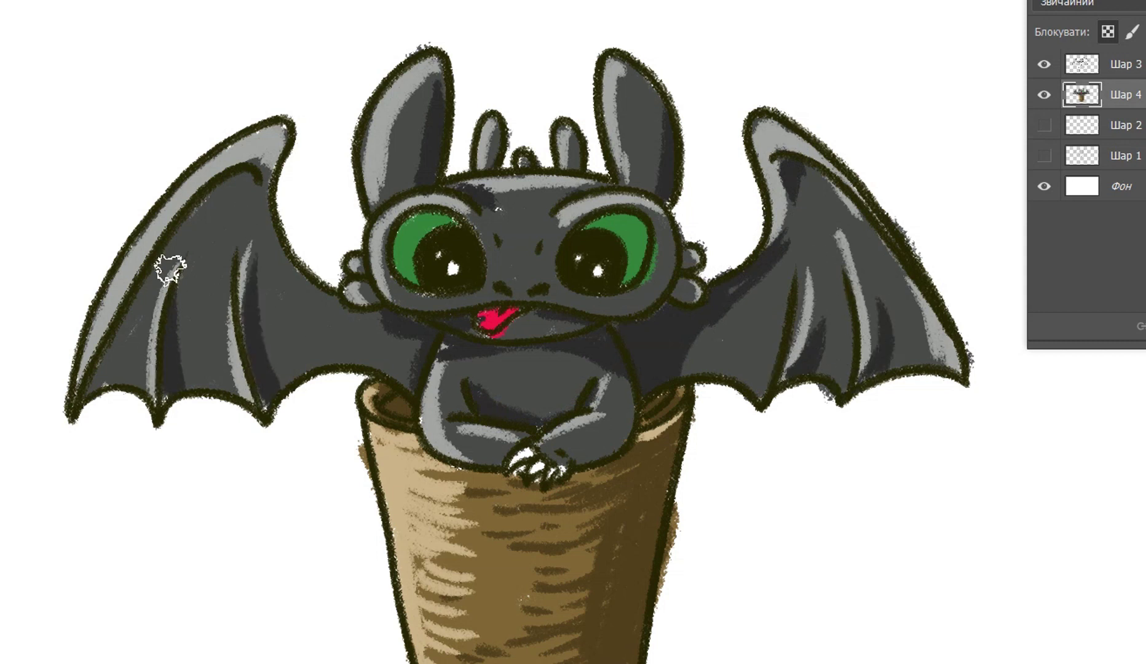
pyautogui.moveTo(94, 376); pyautogui.dragTo(160, 257)
pyautogui.moveTo(255, 173)
pyautogui.mouseDown()
pyautogui.moveTo(212, 196)
pyautogui.moveTo(245, 218)
pyautogui.moveTo(162, 278)
pyautogui.mouseUp()
pyautogui.moveTo(249, 204); pyautogui.dragTo(273, 249)
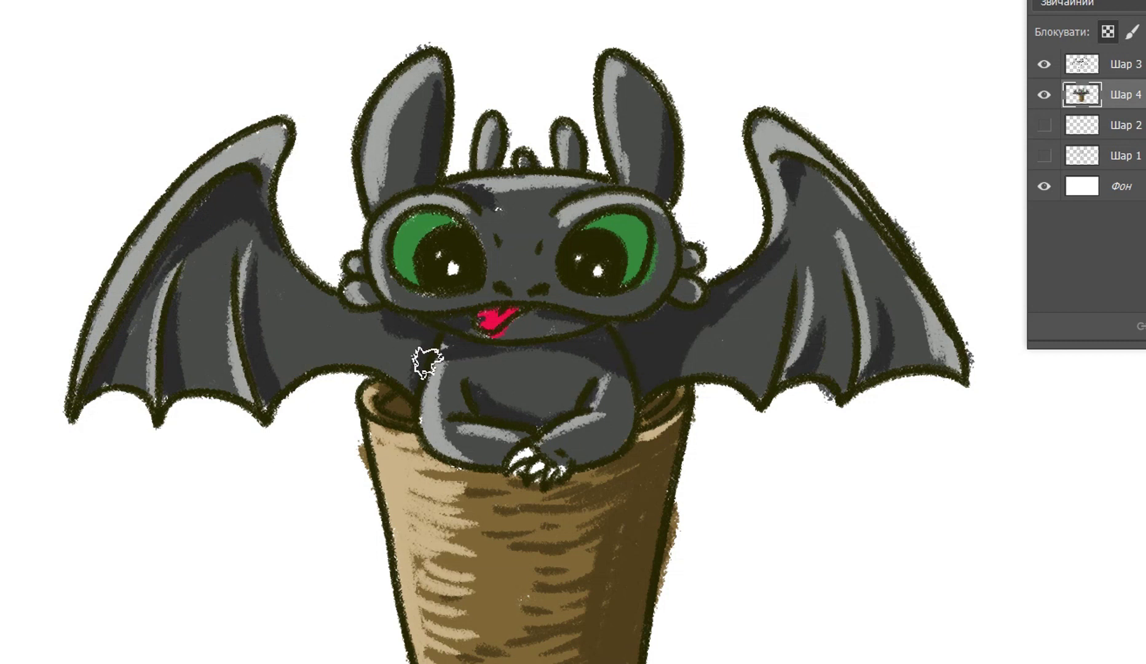
# Step: Shade the wing-body joint and arm edge, then soften shadows near the ears
pyautogui.moveTo(374, 314)
pyautogui.mouseDown()
pyautogui.moveTo(409, 342)
pyautogui.moveTo(419, 391)
pyautogui.mouseUp()
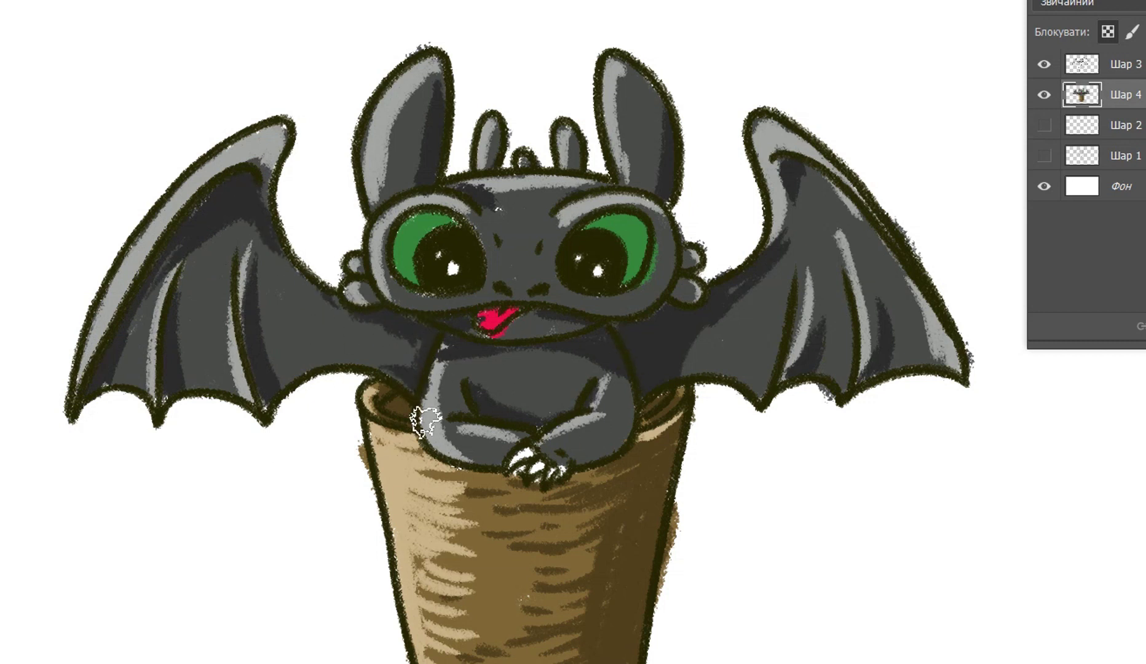
pyautogui.moveTo(622, 388)
pyautogui.mouseDown()
pyautogui.moveTo(582, 453)
pyautogui.moveTo(626, 411)
pyautogui.mouseUp()
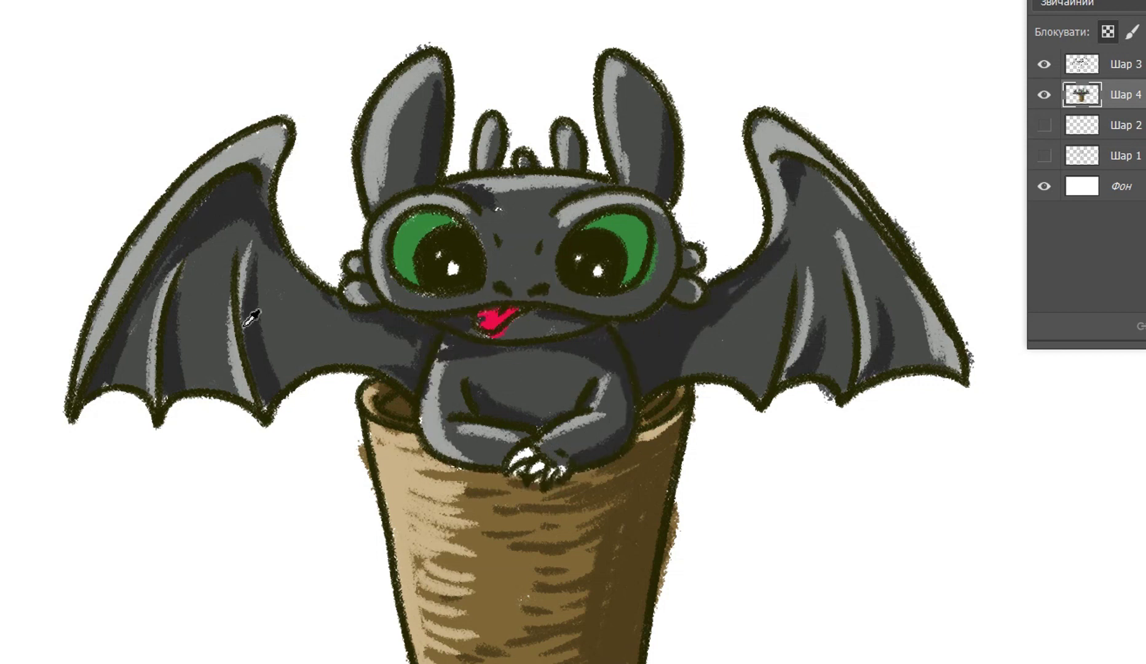
pyautogui.moveTo(350, 330)
pyautogui.mouseDown()
pyautogui.moveTo(353, 315)
pyautogui.moveTo(404, 332)
pyautogui.mouseUp()
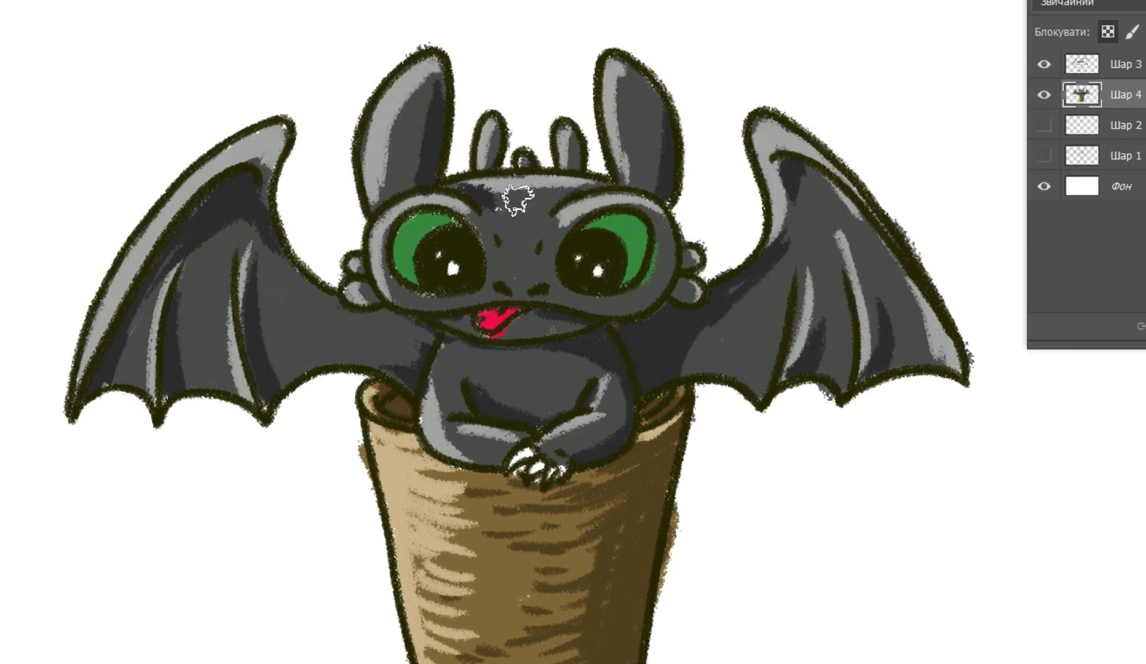
pyautogui.moveTo(652, 131); pyautogui.dragTo(657, 186)
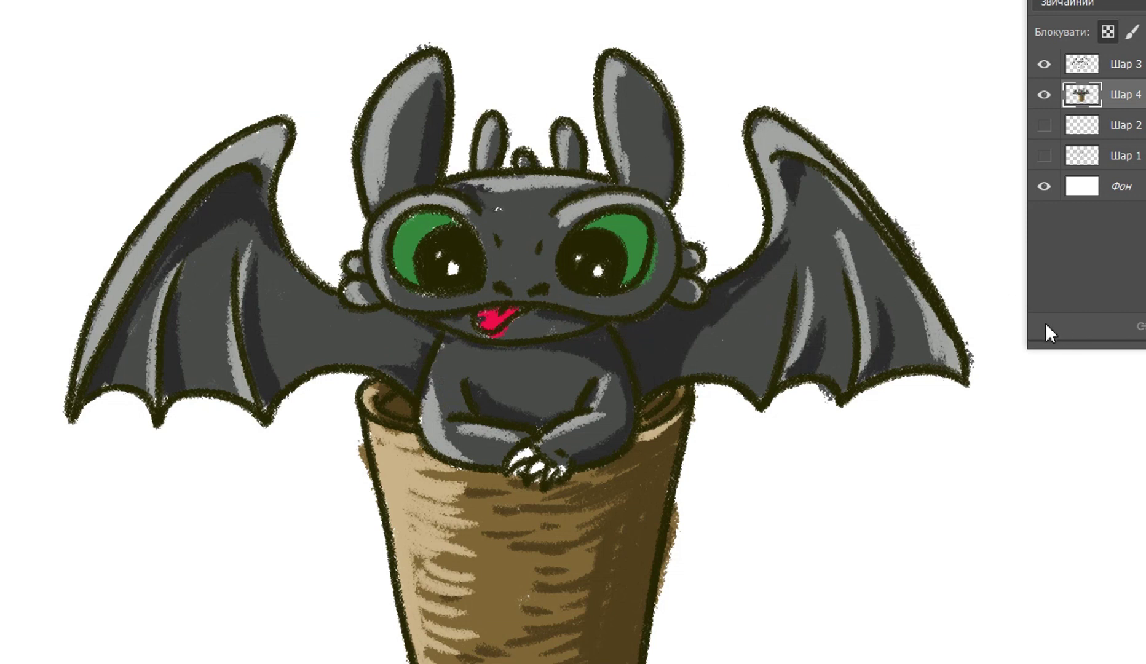
pyautogui.scroll(-3, 897, 428)
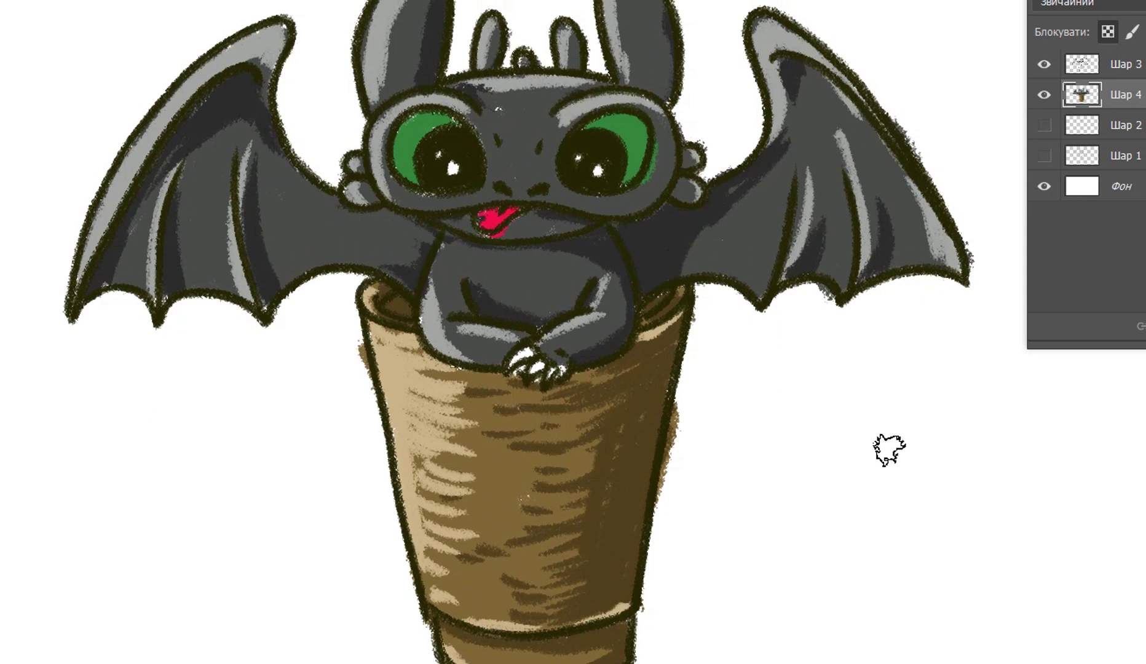
# Step: Select layer Шар 2 and add a new empty layer Шар 5
pyautogui.hotkey('ctrl', '+')
pyautogui.hotkey('ctrl', '+')
pyautogui.hotkey('ctrl', '-')
pyautogui.hotkey('ctrl', '-')
pyautogui.hotkey('ctrl', '-')
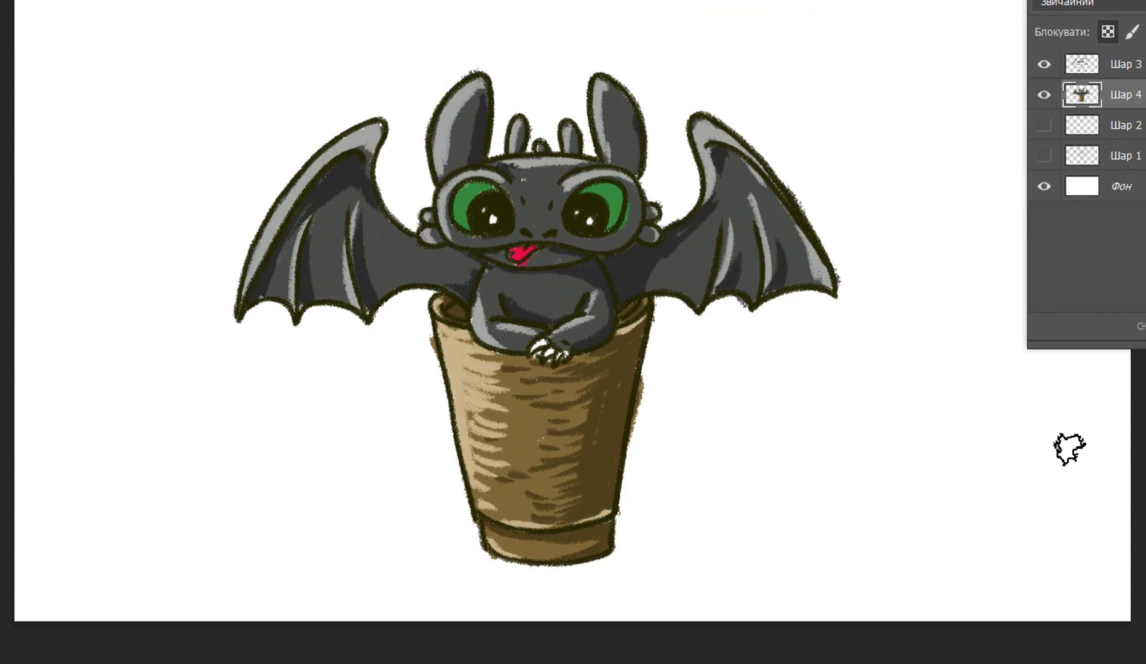
pyautogui.scroll(1, 563, 402)
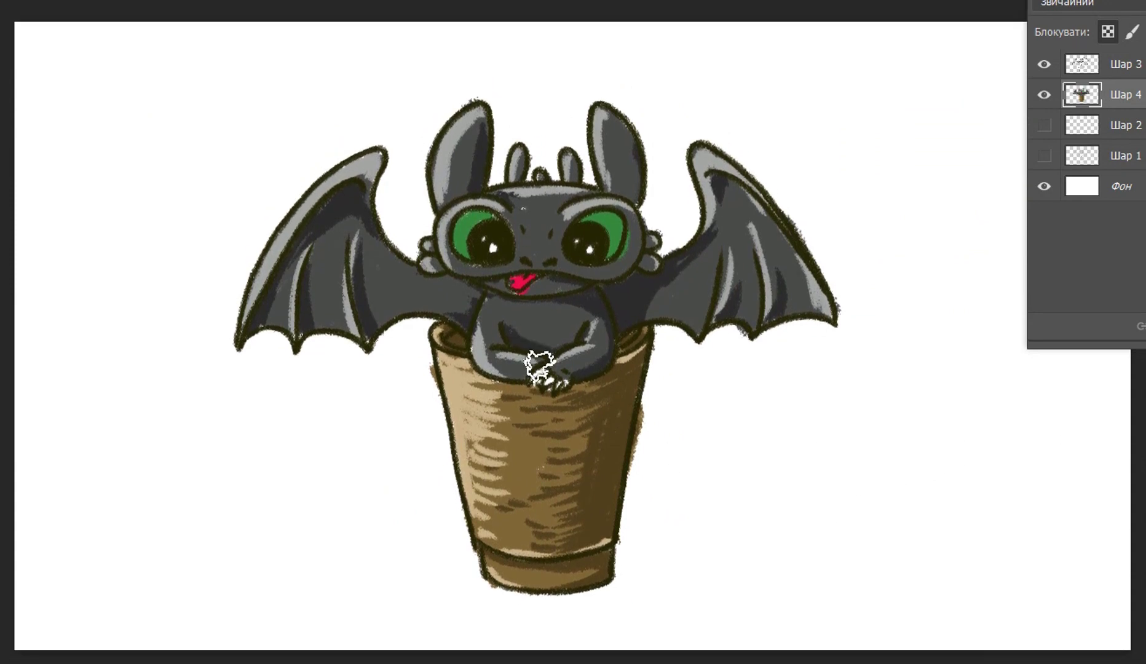
pyautogui.click(1125, 126)
pyautogui.hotkey('ctrl', 'shift', 'alt', 'n')
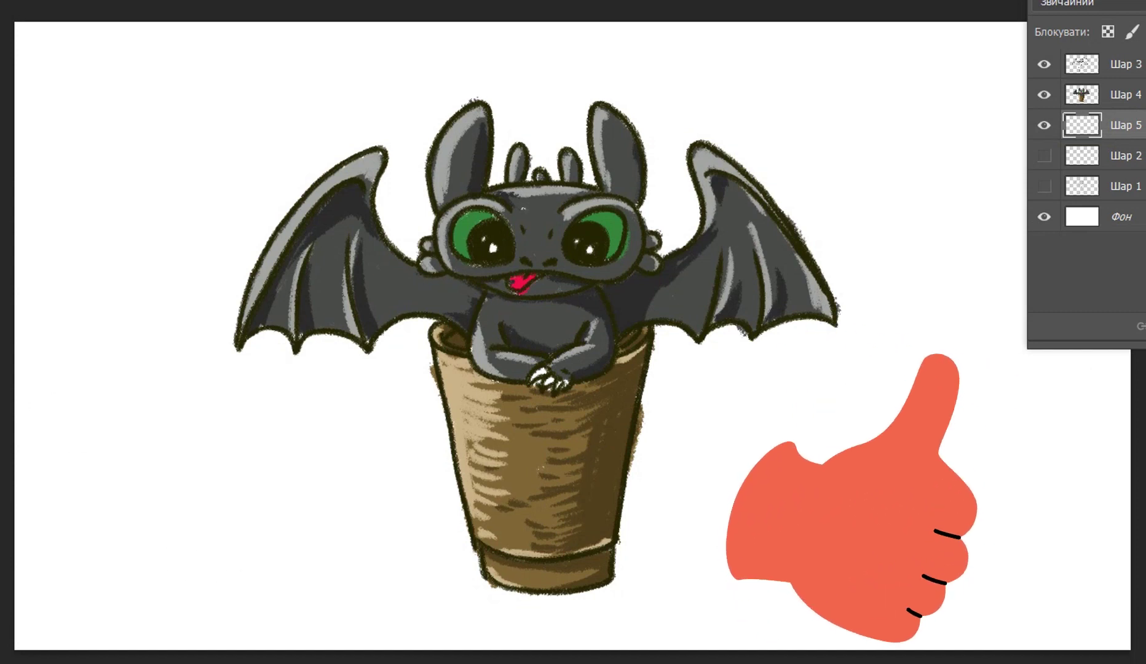
# Step: Brush light green 85b68a highlights onto both eyes on layer Шар 4
pyautogui.click(2, 485)
pyautogui.click(767, 245)
pyautogui.click(1131, 156)
pyautogui.click(1124, 94)
pyautogui.moveTo(472, 230); pyautogui.dragTo(486, 223)
pyautogui.moveTo(610, 227)
pyautogui.mouseDown()
pyautogui.moveTo(578, 229)
pyautogui.moveTo(614, 220)
pyautogui.mouseUp()
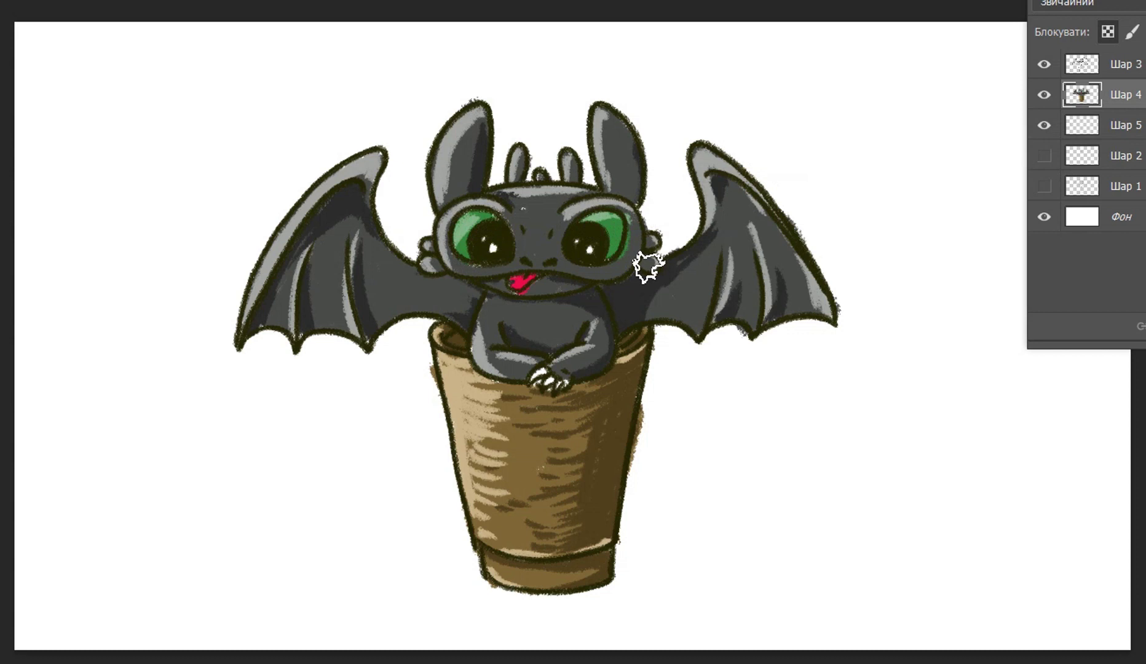